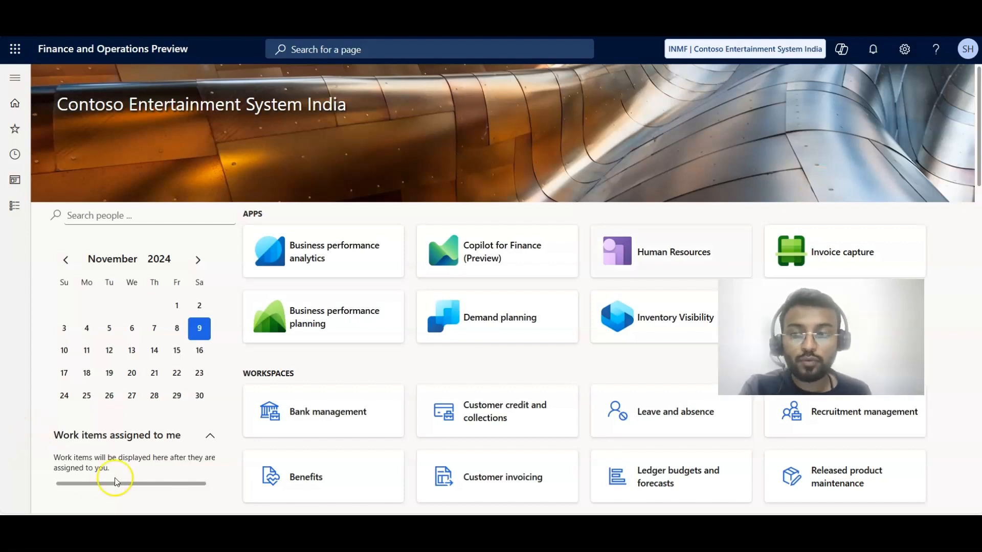
Open Feature management from System administration, list all features and select the (Preview) Prepayment customer invoice feature
left_click(17, 210)
scroll(17, 285, "down", 10)
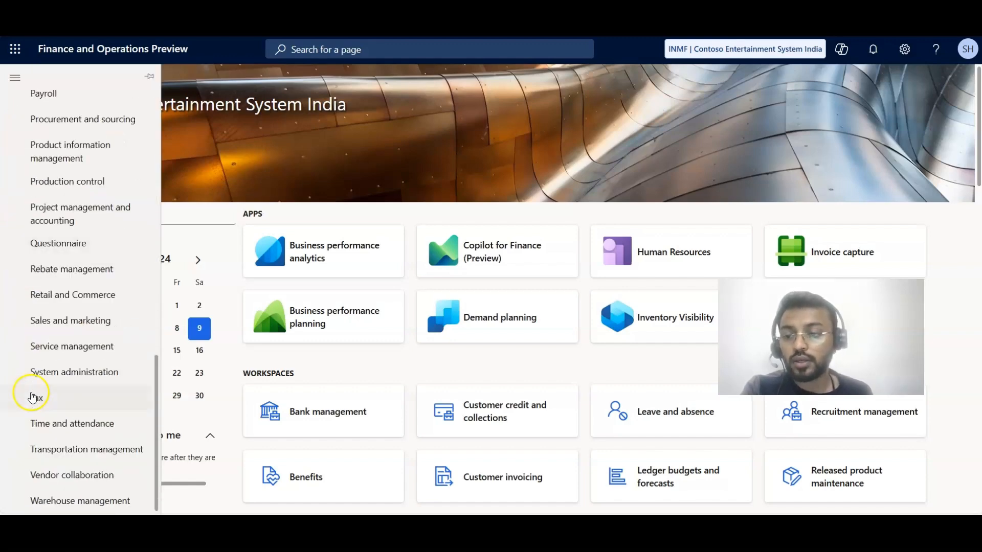
left_click(136, 379)
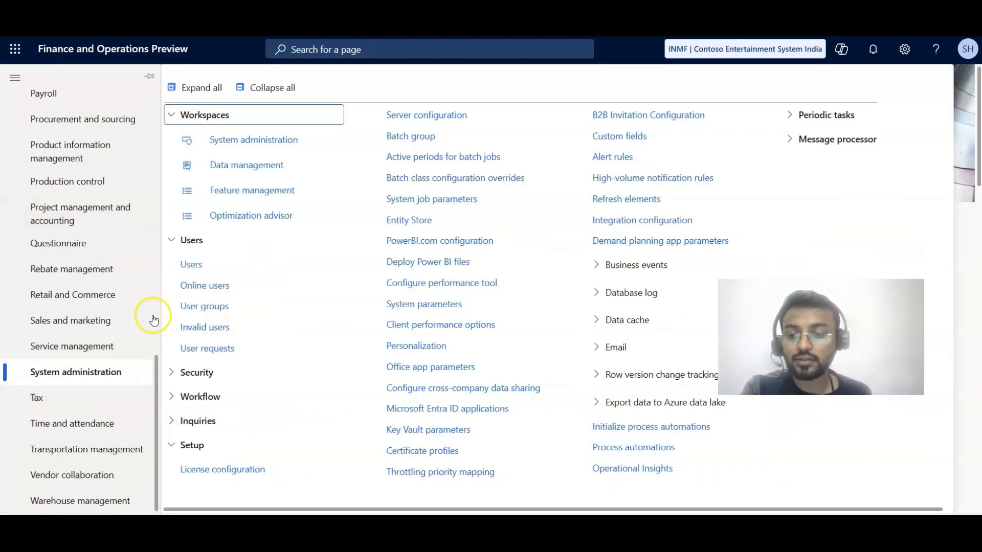
left_click(244, 192)
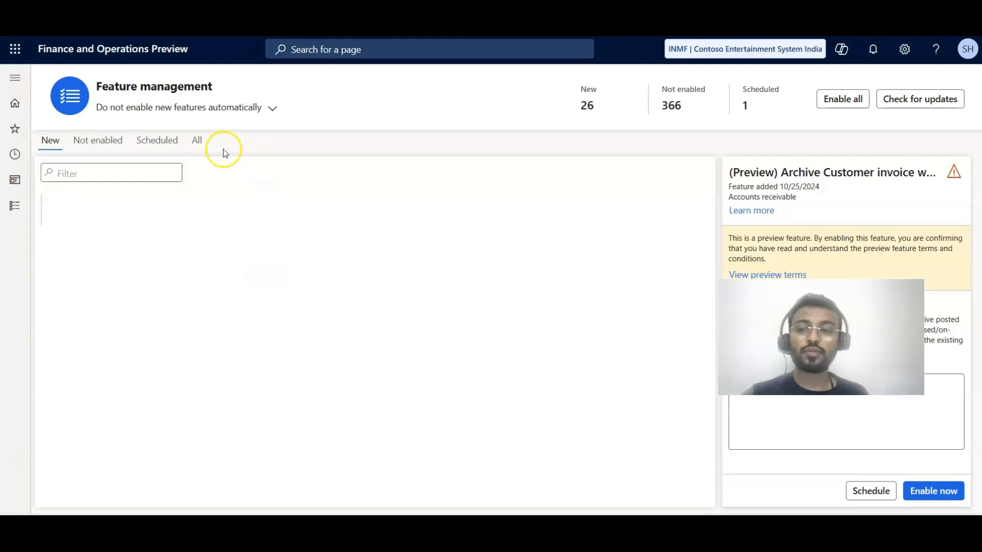
left_click(198, 137)
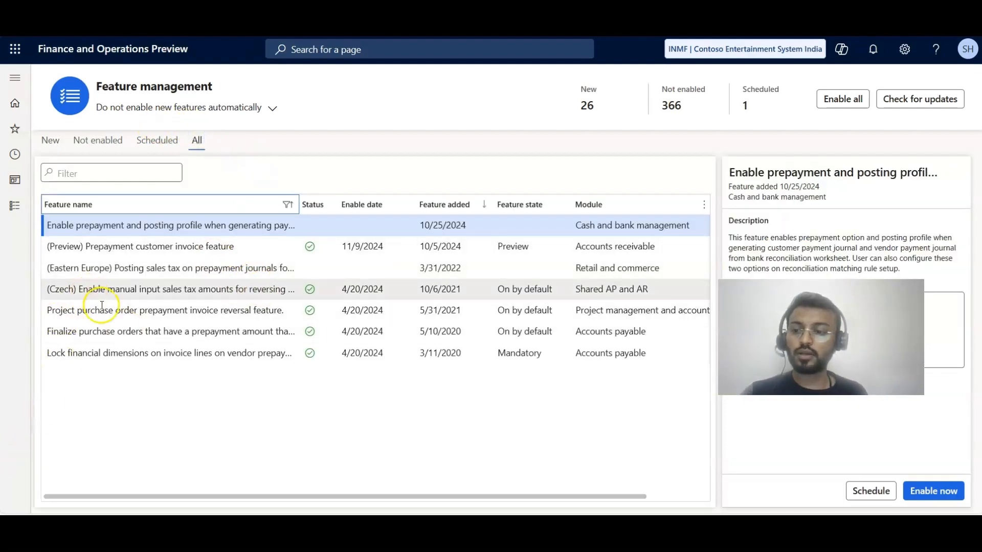
left_click(81, 249)
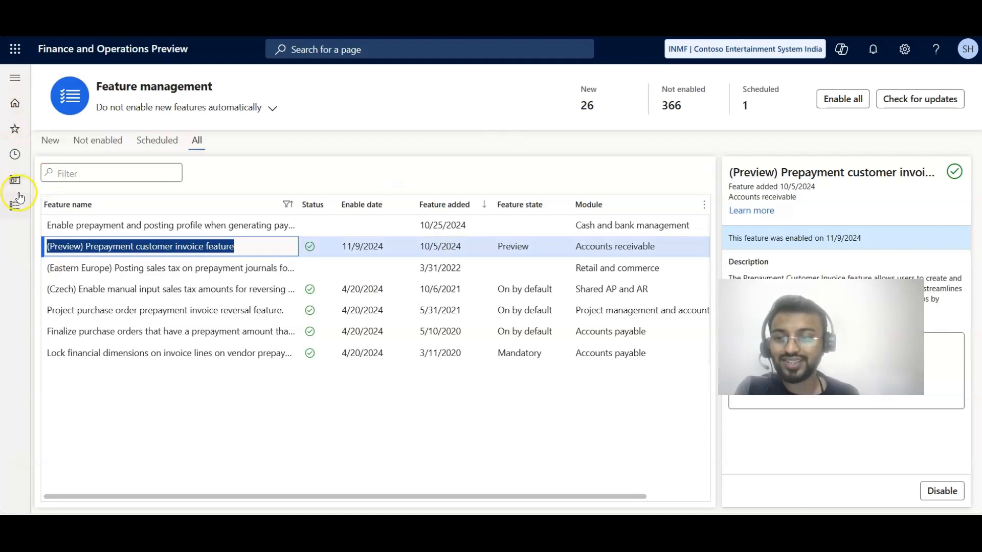
Open the Posting page from the Inventory management posting setup
left_click(6, 219)
scroll(23, 307, "down", 10)
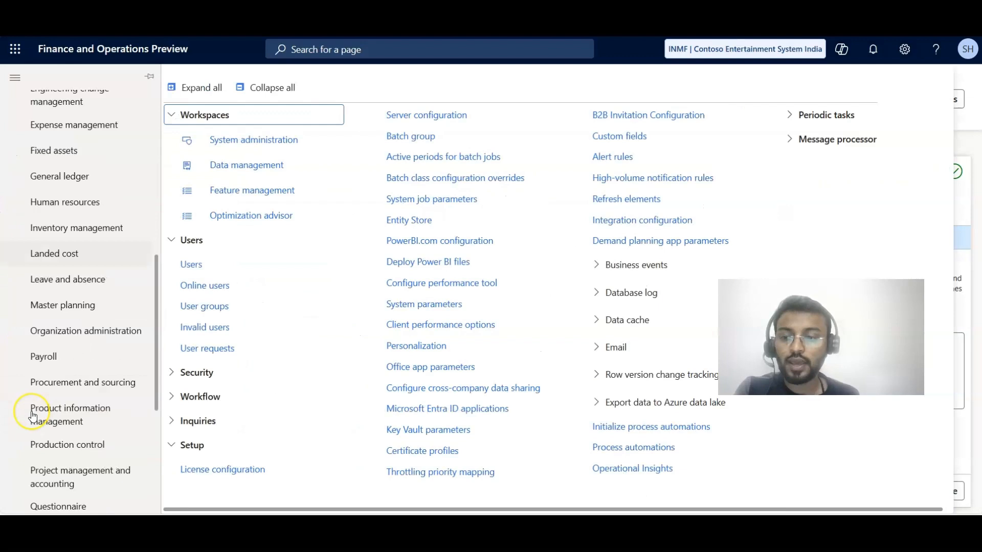
scroll(32, 417, "down", 3)
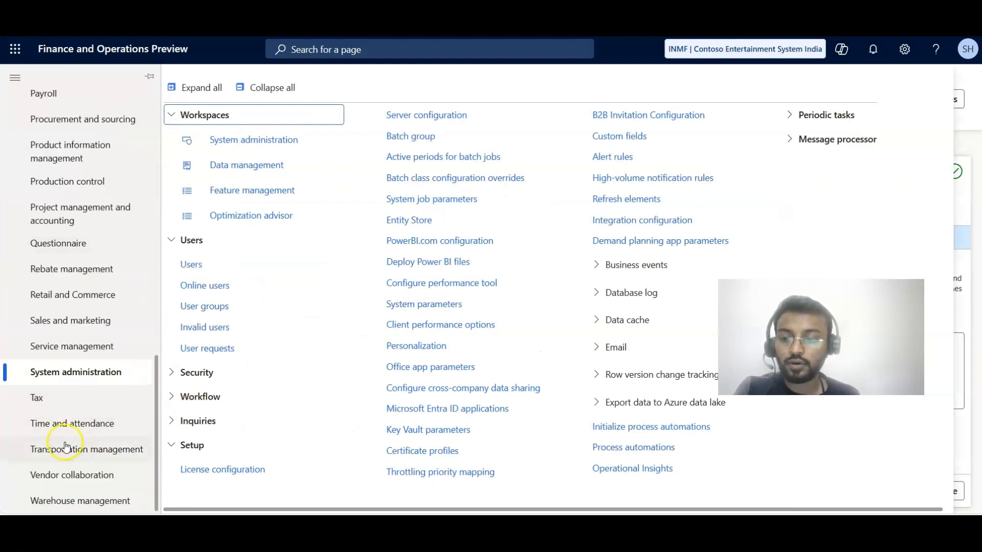
scroll(38, 224, "up", 5)
left_click(38, 224)
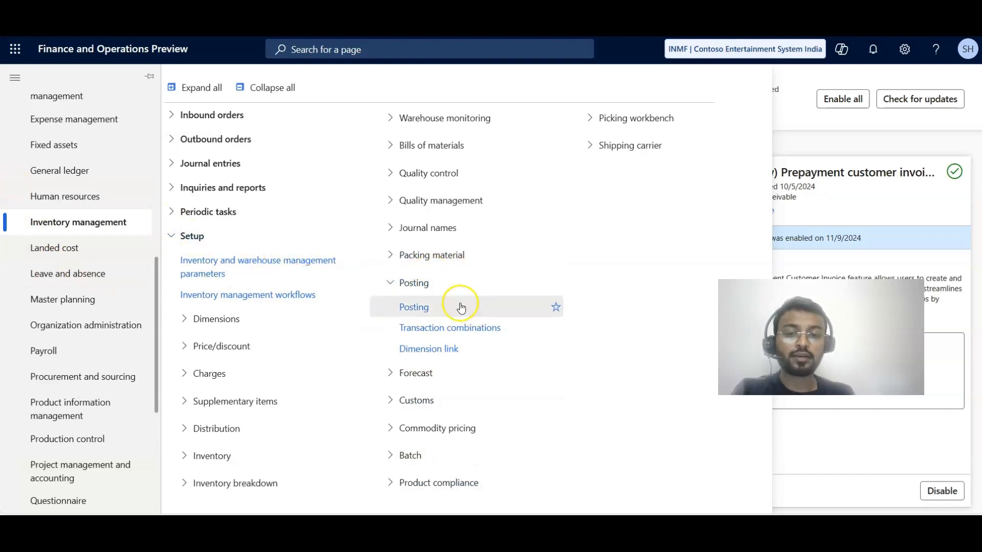
left_click(437, 307)
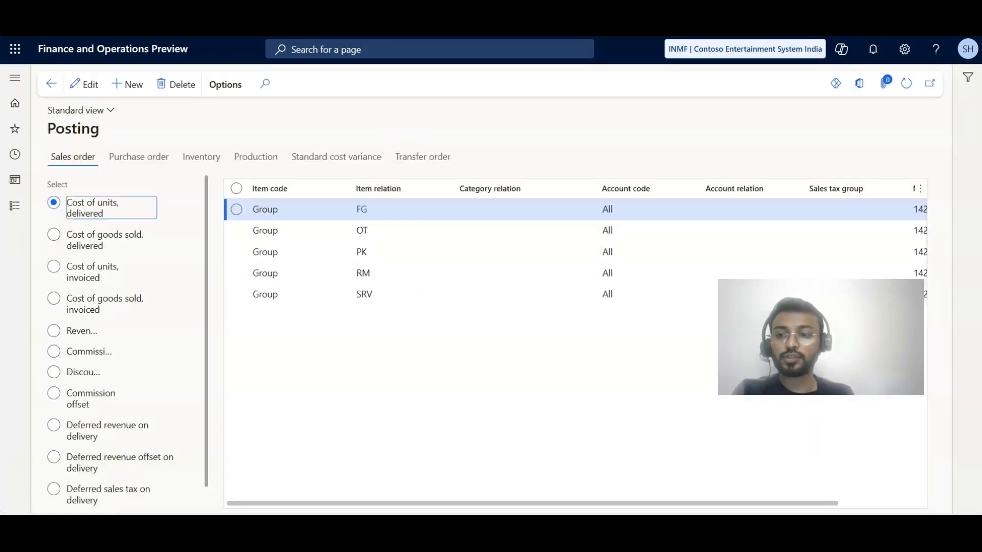
Display the Customer prepayment posting setup for sales orders
left_click(155, 164)
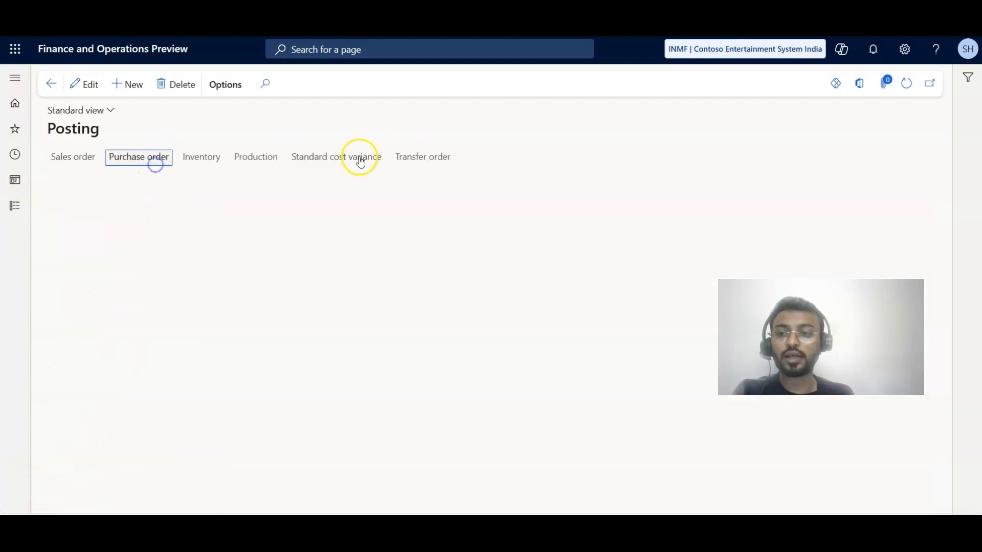
left_click(65, 161)
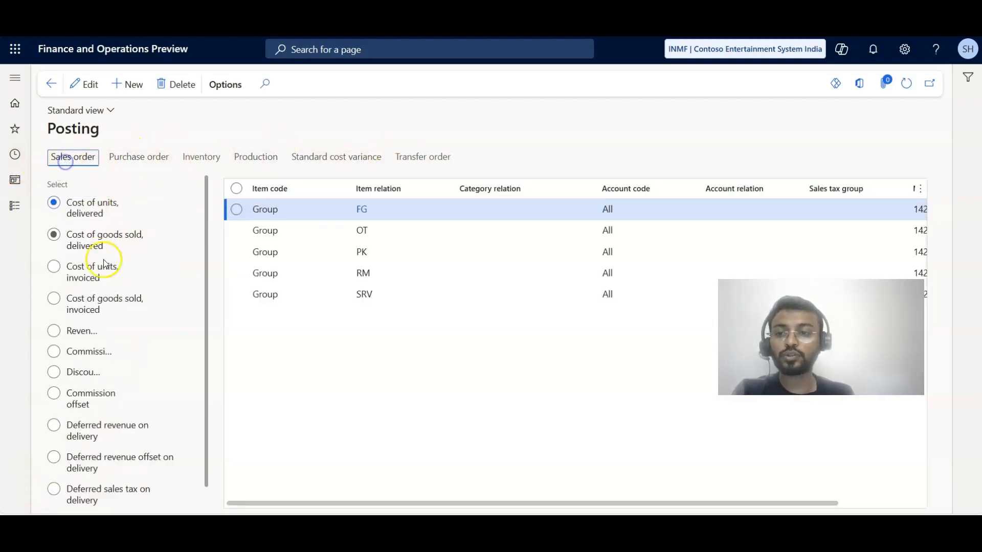
scroll(127, 450, "down", 2)
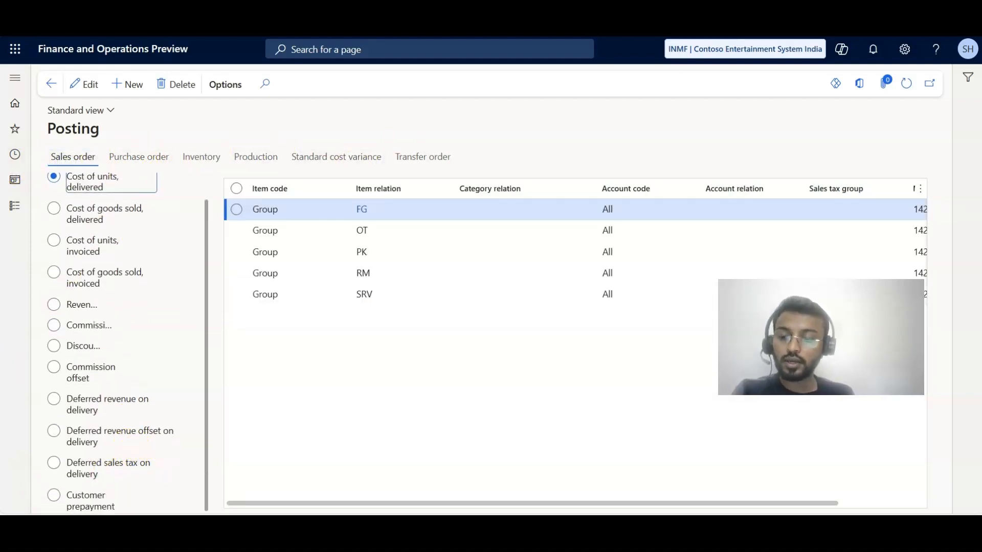
left_click(53, 496)
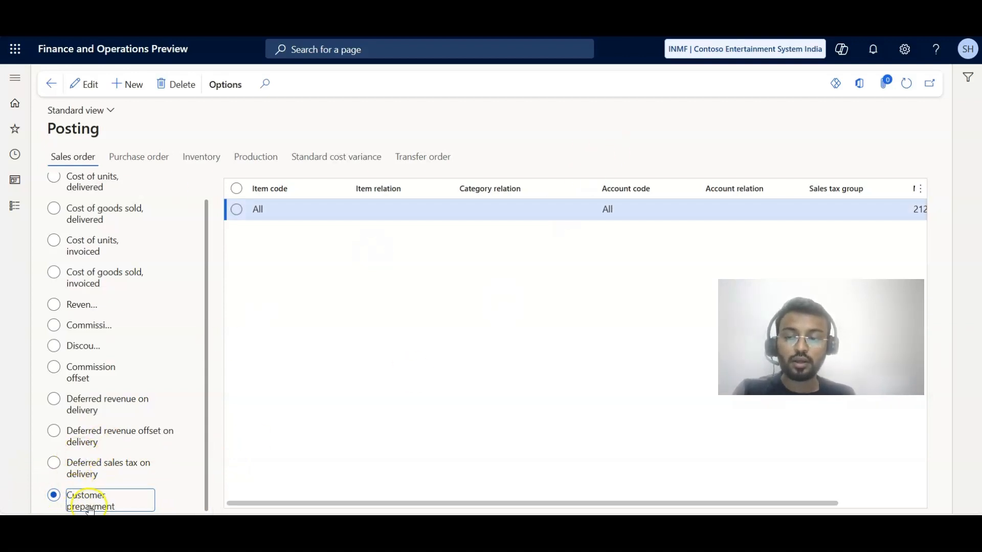
left_click(72, 504)
left_click_drag(66, 495, 133, 512)
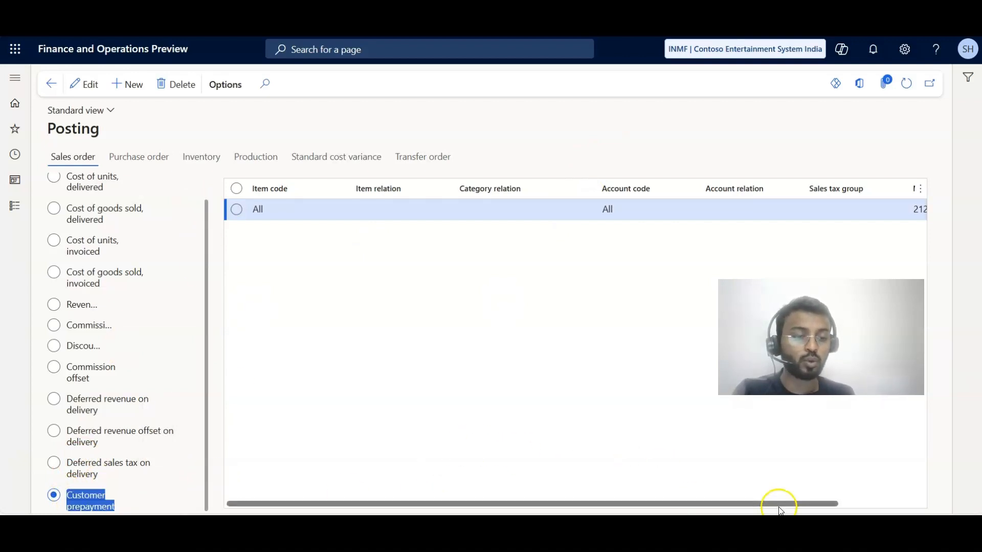
Examine the item code options and the main account details on the customer prepayment posting line
left_click_drag(776, 504, 823, 501)
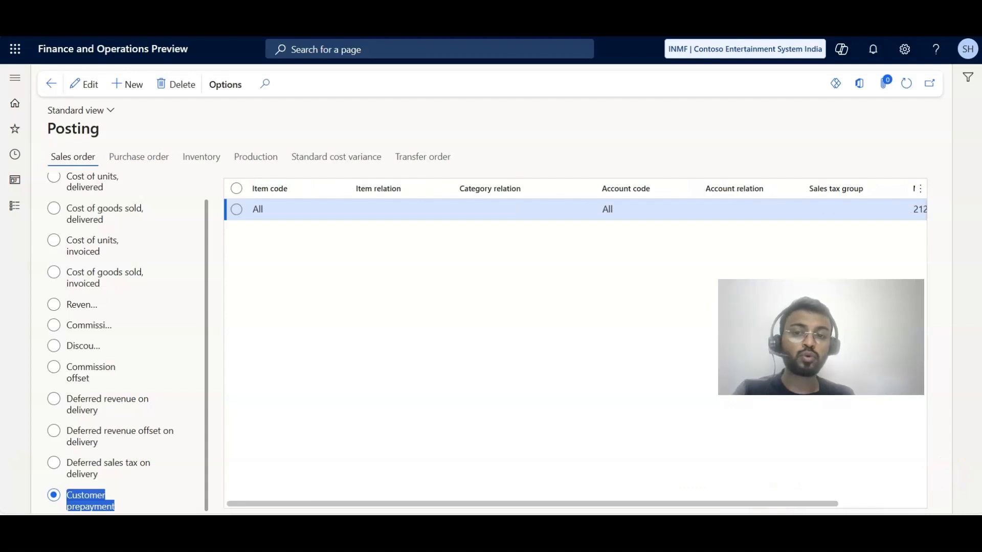
left_click(350, 208)
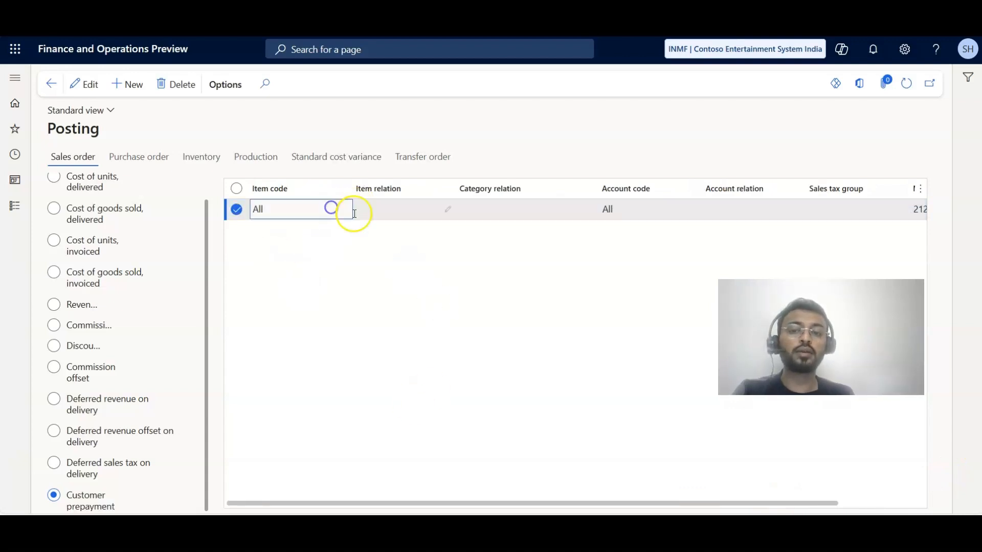
left_click(373, 209)
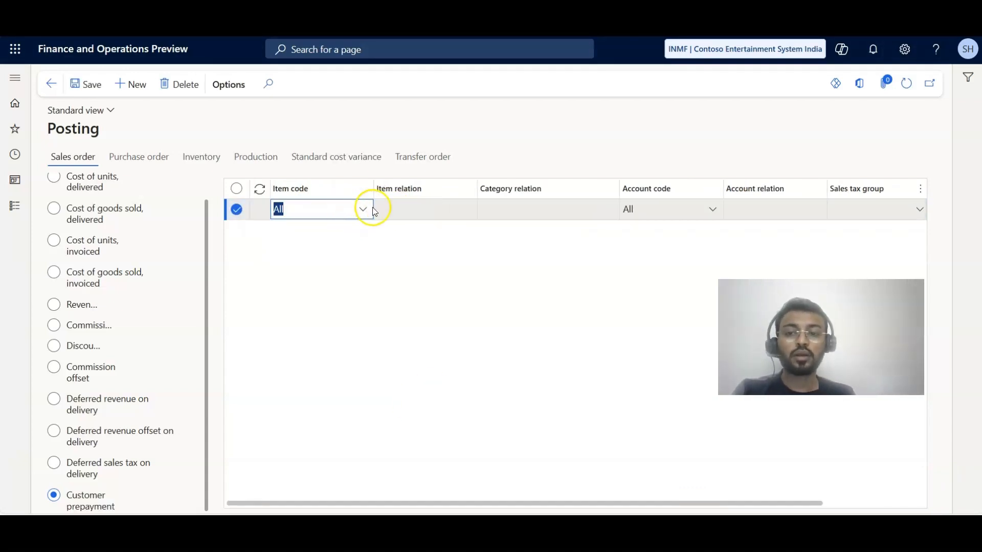
left_click(361, 209)
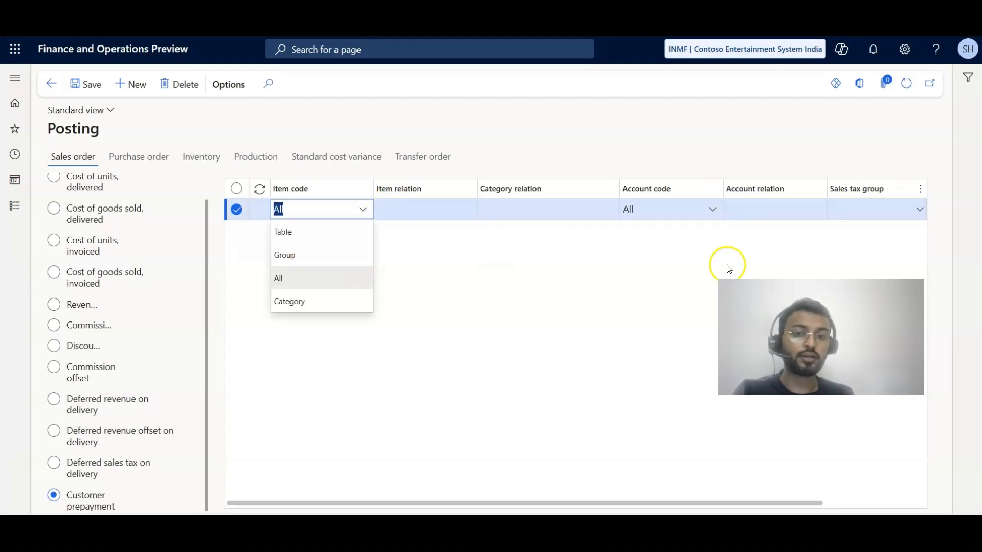
left_click(664, 276)
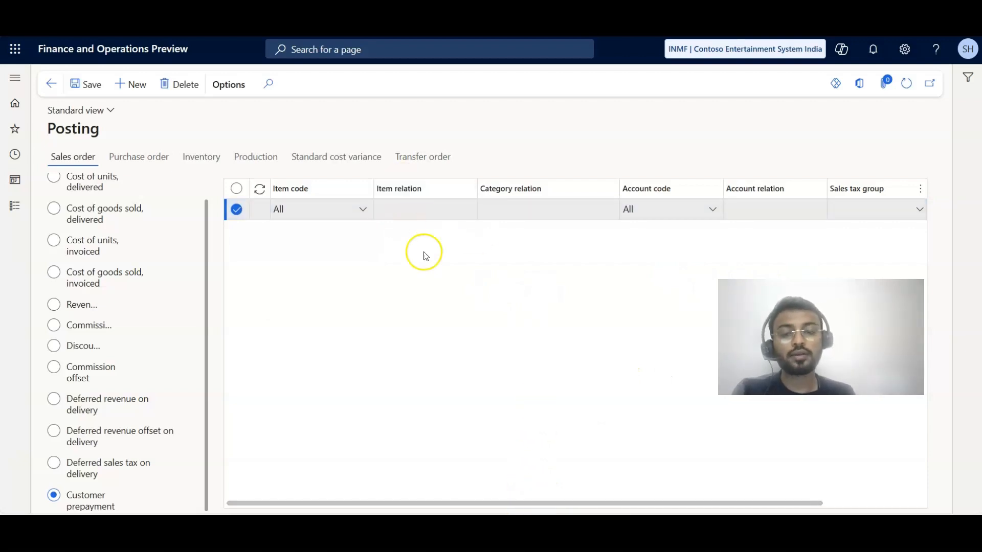
left_click(527, 220)
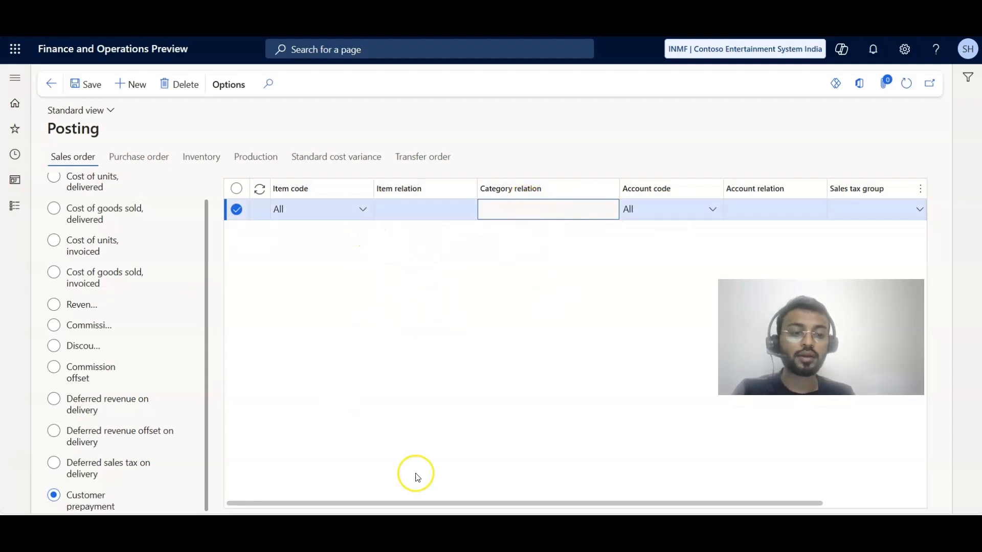
left_click_drag(466, 503, 861, 509)
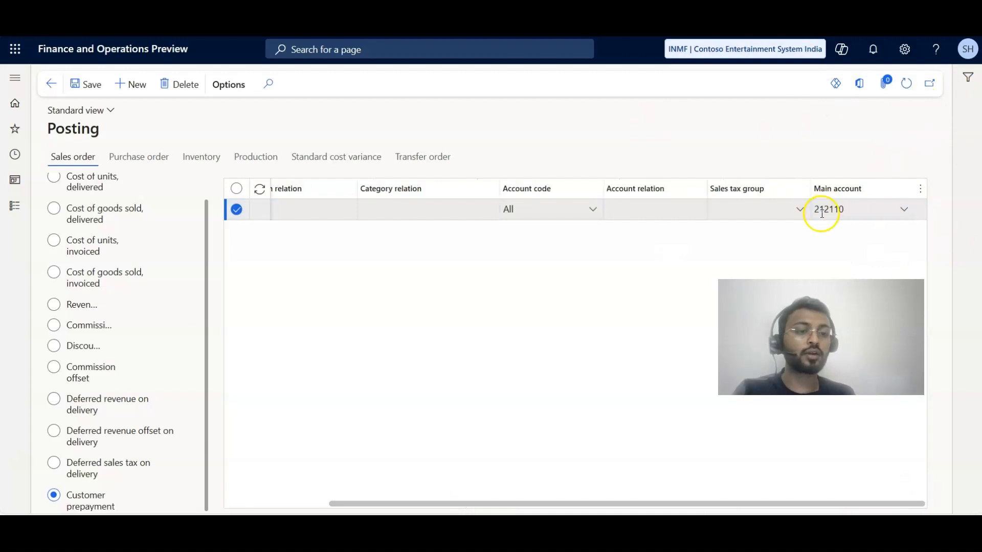
mouse_move(820, 216)
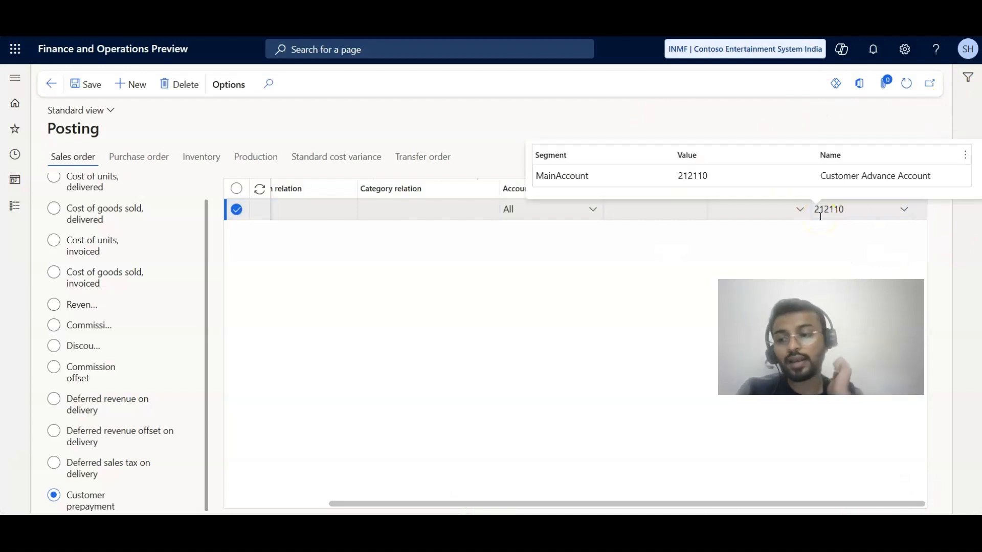
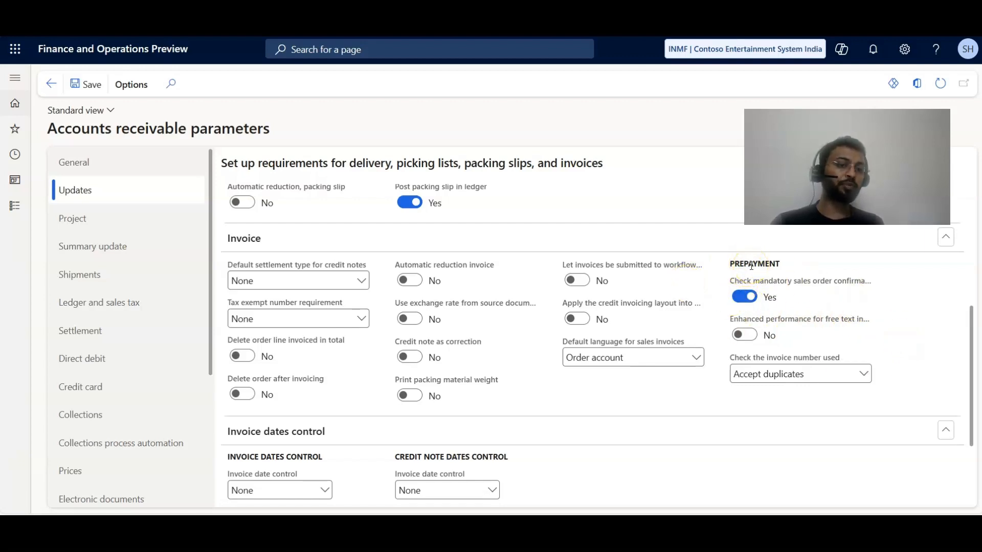
Consult the Accounts Receivable Parameters section of the Word setup document, and return to the Accounts receivable parameters page in Finance and Operations
mouse_move(756, 279)
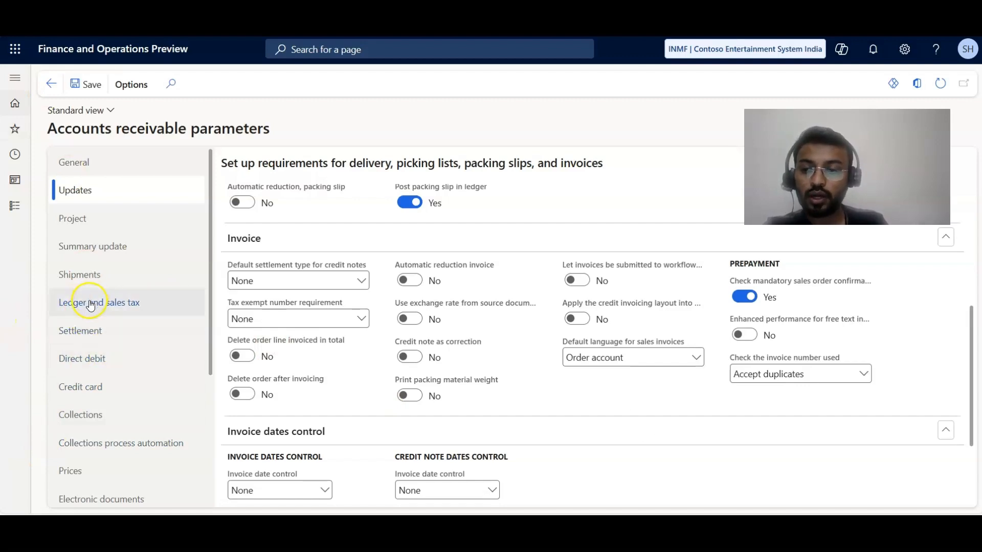
key("alt+Tab")
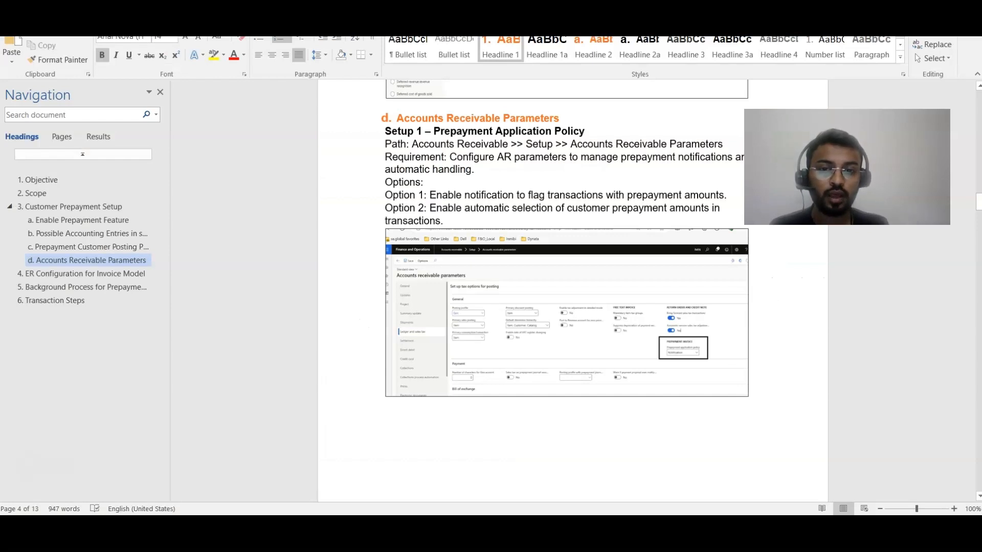
key("alt+Tab")
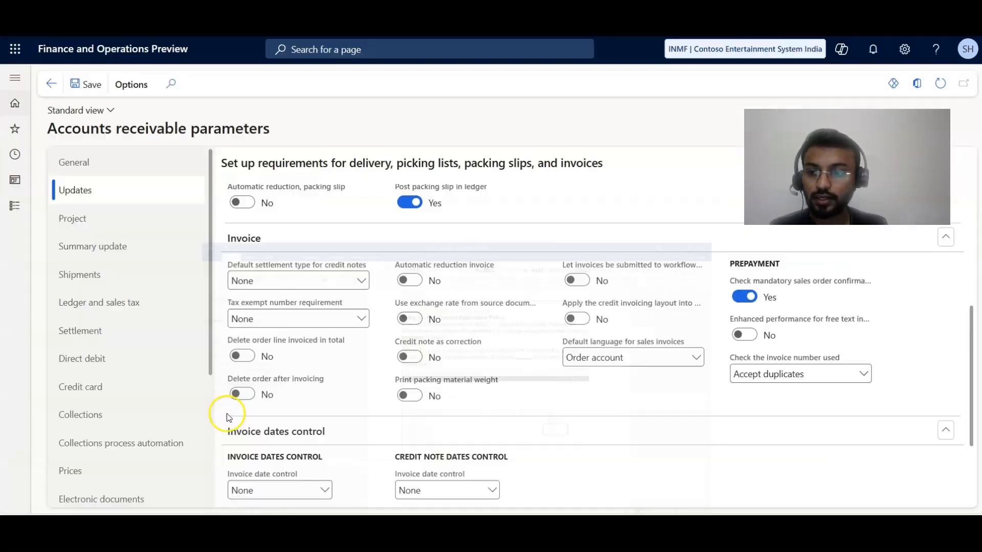
Examine the prepayment application policy and its available options in the Ledger and sales tax parameters
left_click(98, 303)
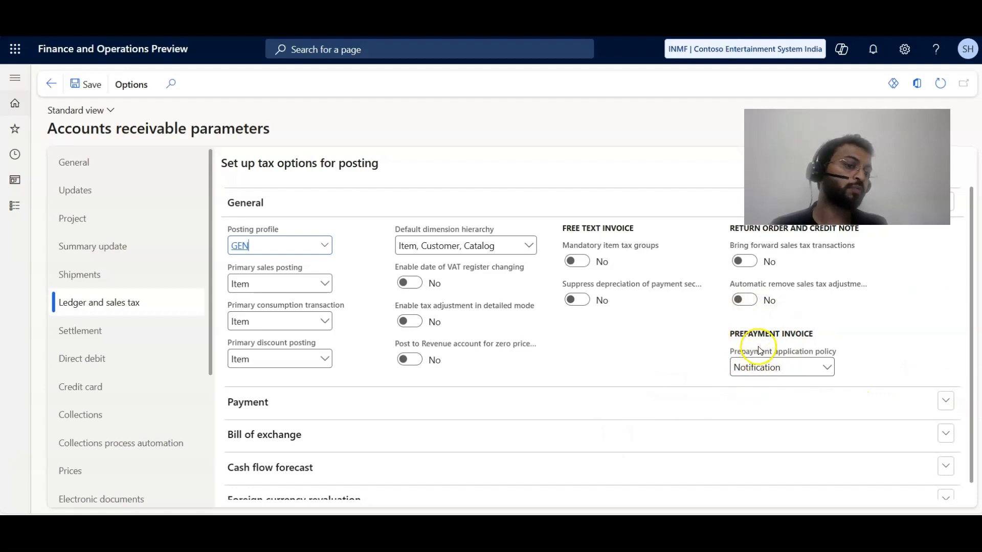
mouse_move(830, 356)
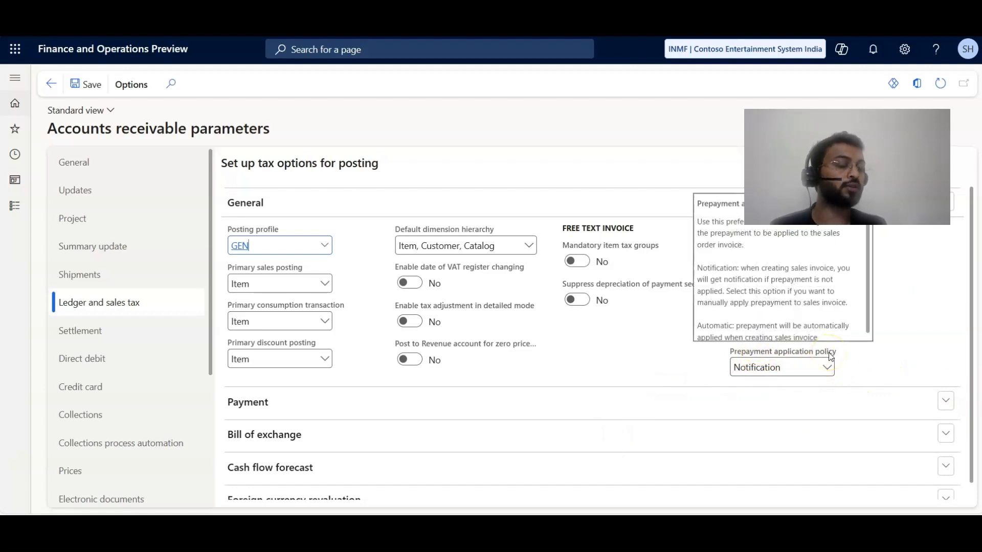
left_click(835, 349)
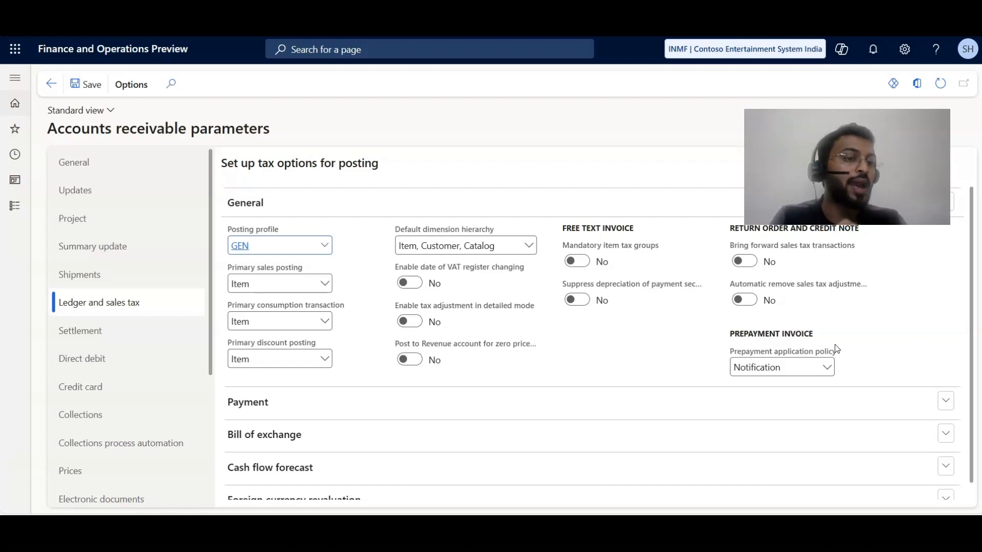
left_click(836, 352)
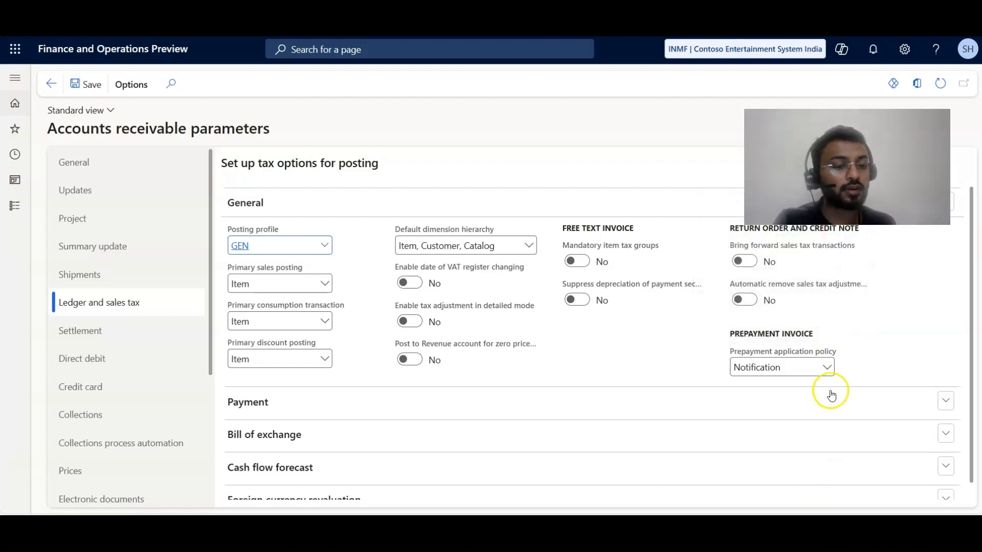
left_click(830, 365)
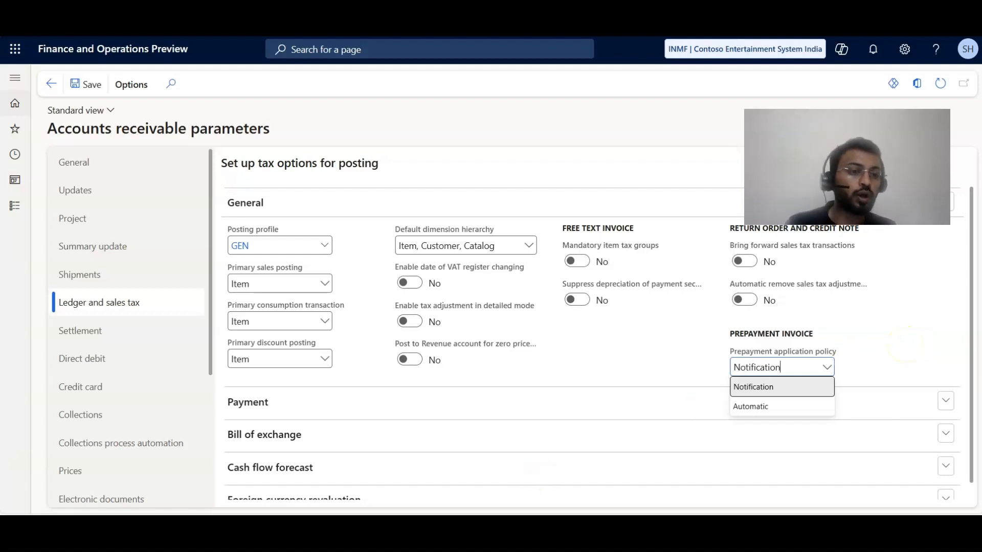
Leave the policy options unchanged and display the Electronic documents settings of the accounts receivable parameters
scroll(645, 322, "down", 1)
left_click(642, 337)
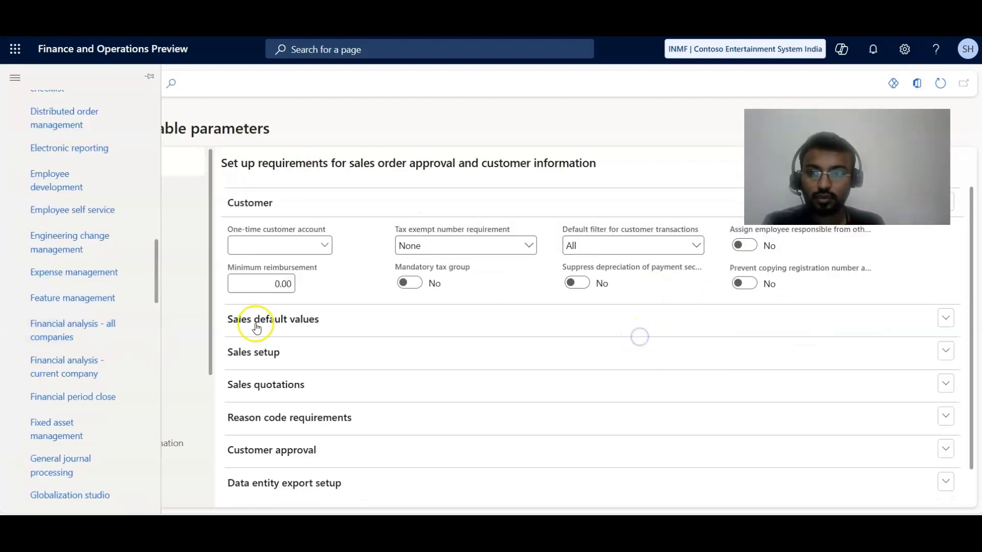
left_click(197, 306)
scroll(195, 358, "down", 3)
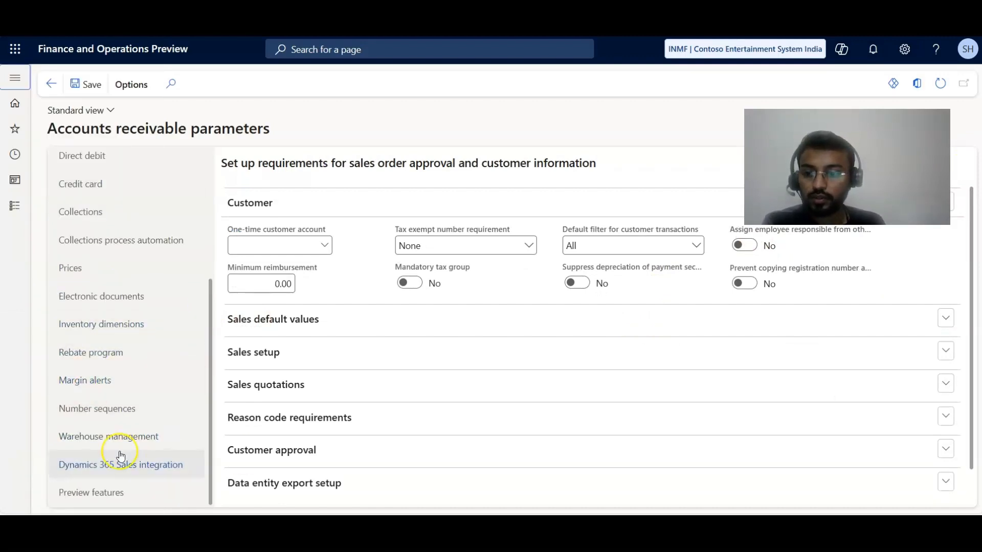
left_click(113, 296)
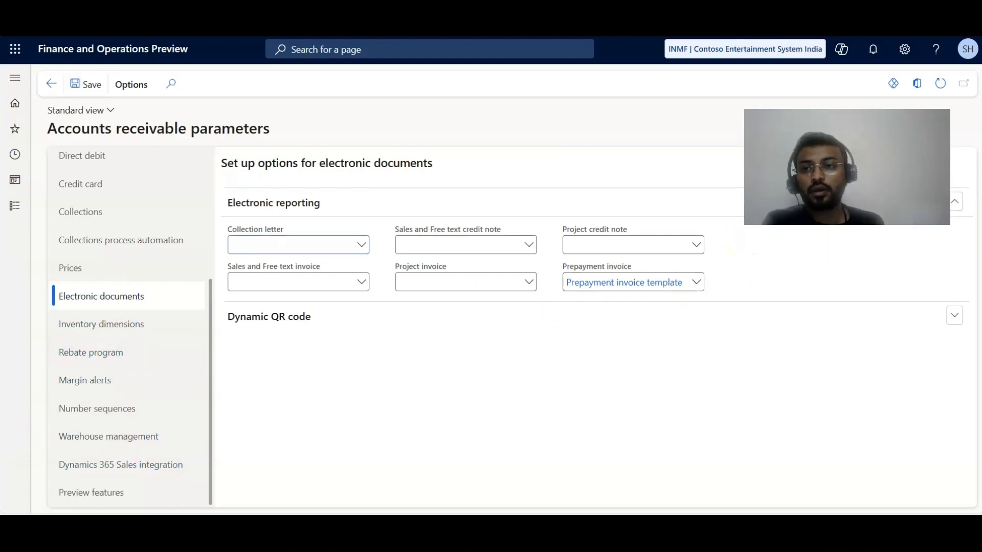
From the workspaces, open Localization configurations and display the list of reporting configurations
left_click(17, 212)
scroll(49, 376, "down", 13)
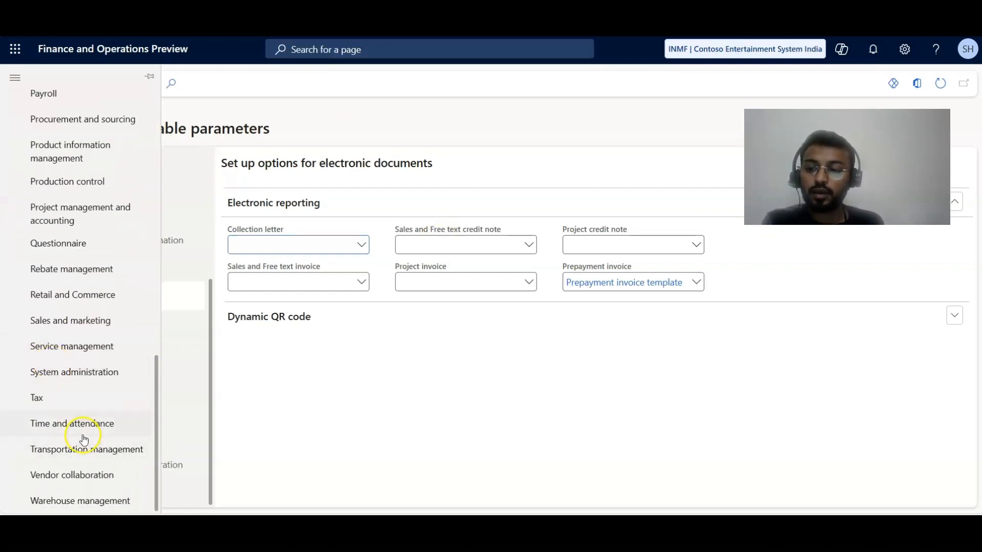
scroll(66, 389, "up", 5)
scroll(53, 332, "up", 8)
left_click(67, 176)
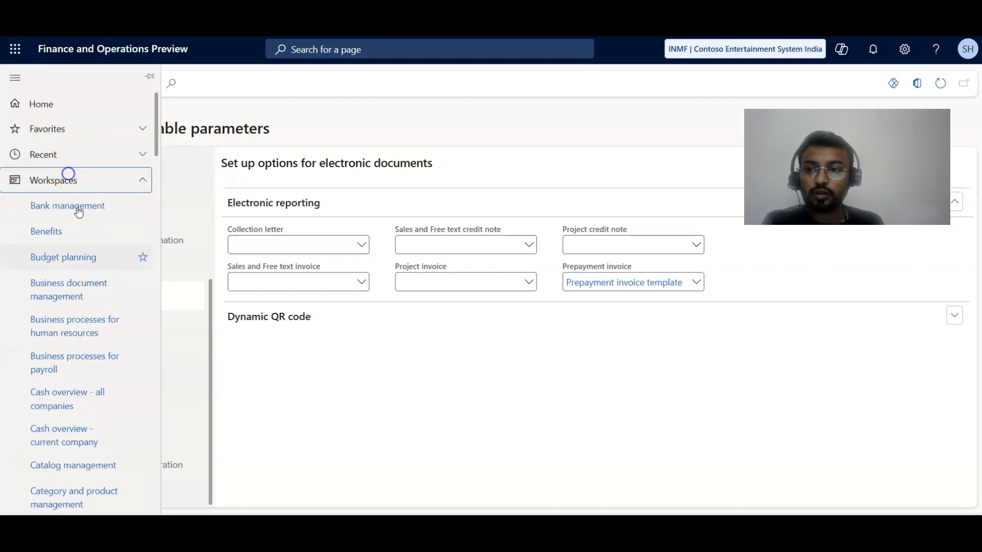
scroll(100, 301, "down", 5)
scroll(100, 307, "down", 5)
left_click(61, 351)
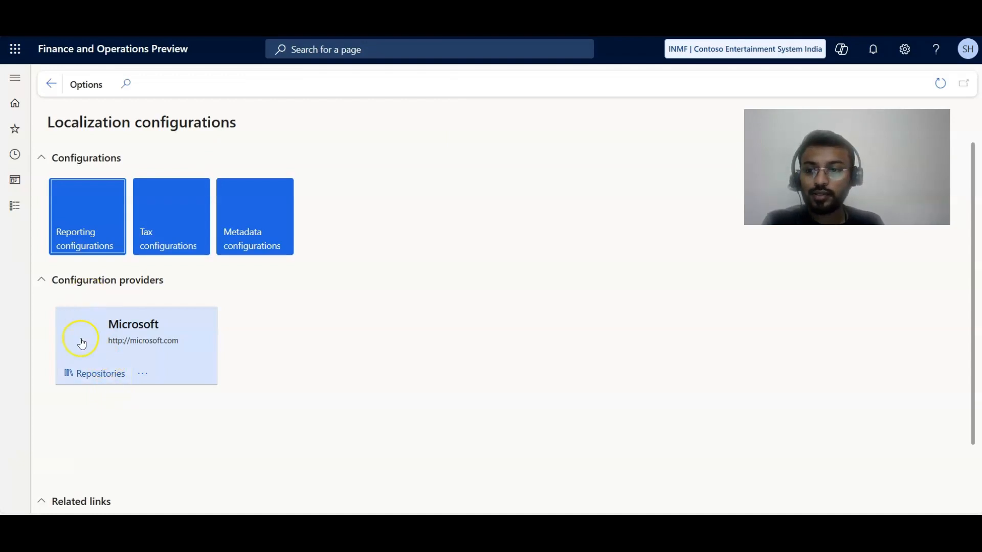
left_click(101, 357)
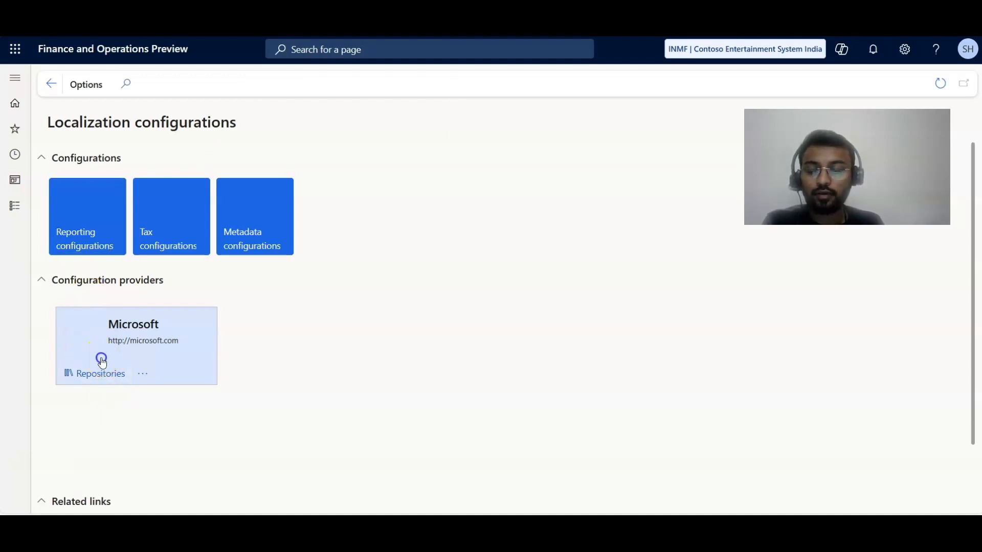
left_click(58, 233)
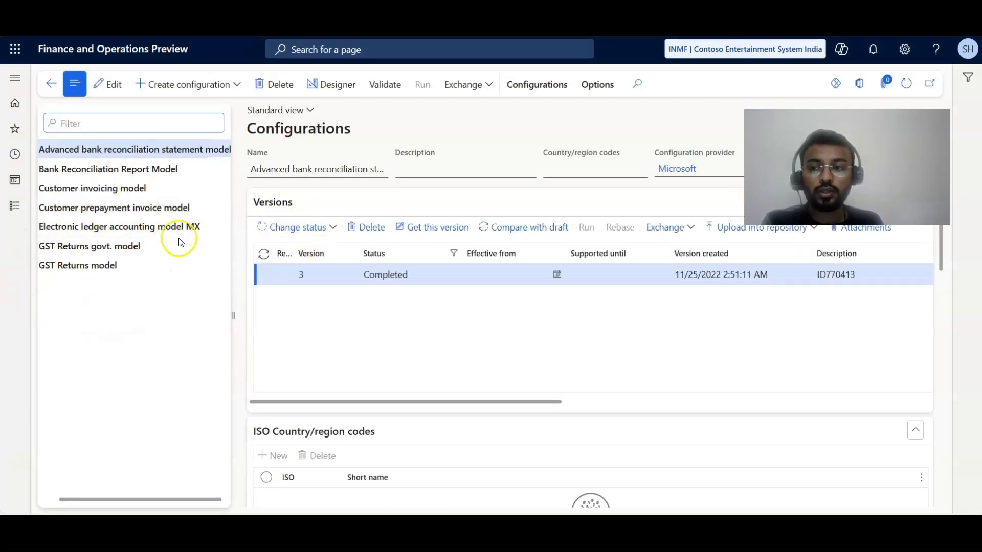
Examine the Customer prepayment invoice model's versions, components and prerequisites, and return to the electronic documents options in the Accounts receivable parameters
left_click(82, 206)
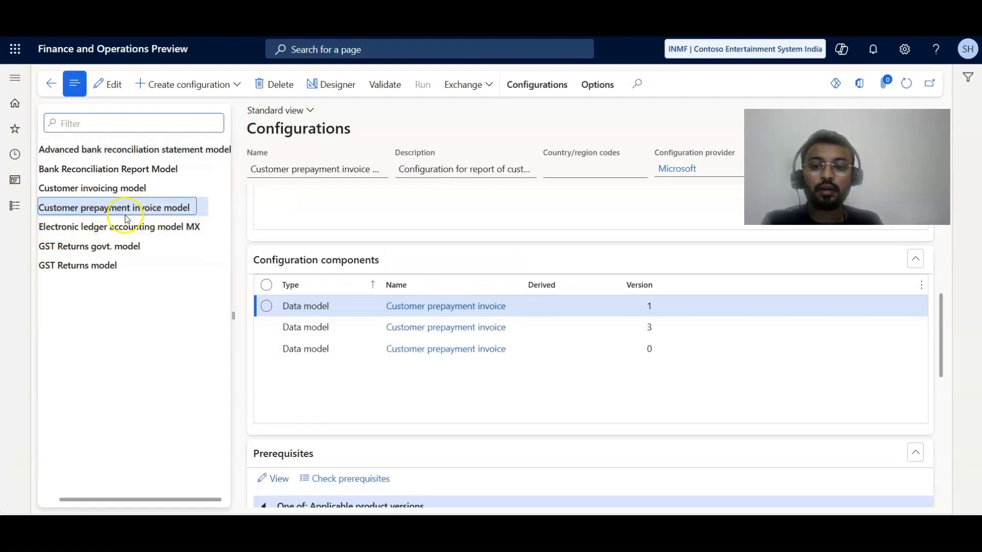
scroll(422, 328, "up", 5)
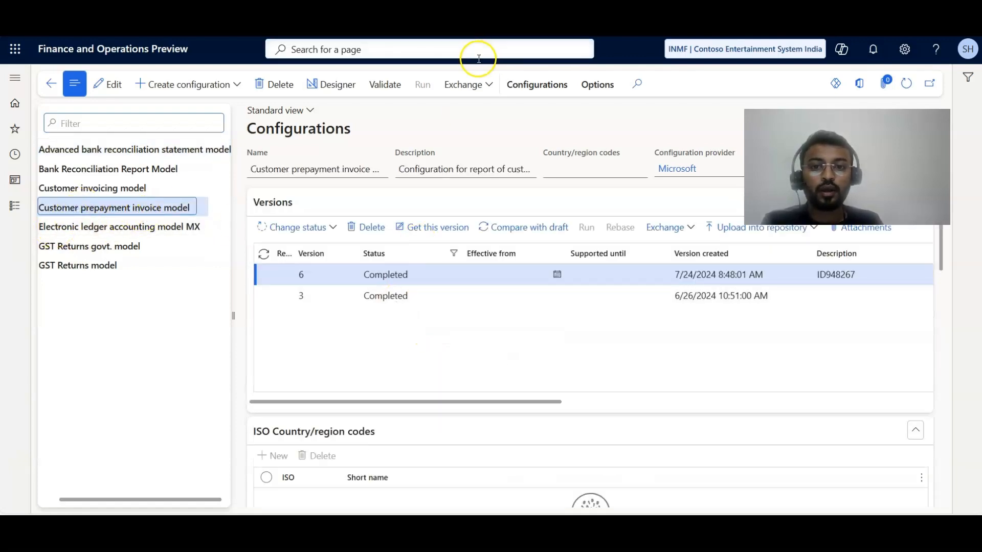
scroll(406, 208, "down", 10)
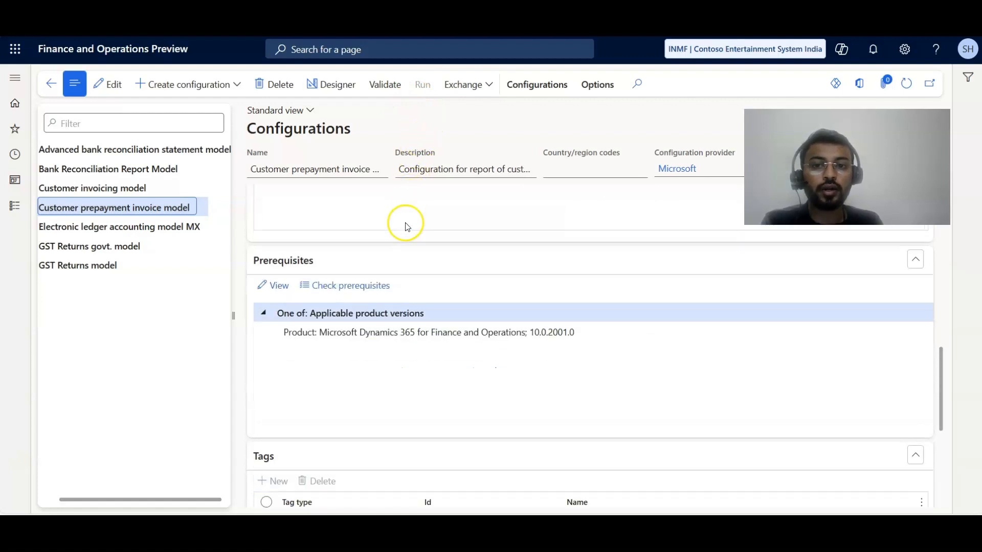
scroll(404, 240, "down", 3)
scroll(383, 253, "up", 6)
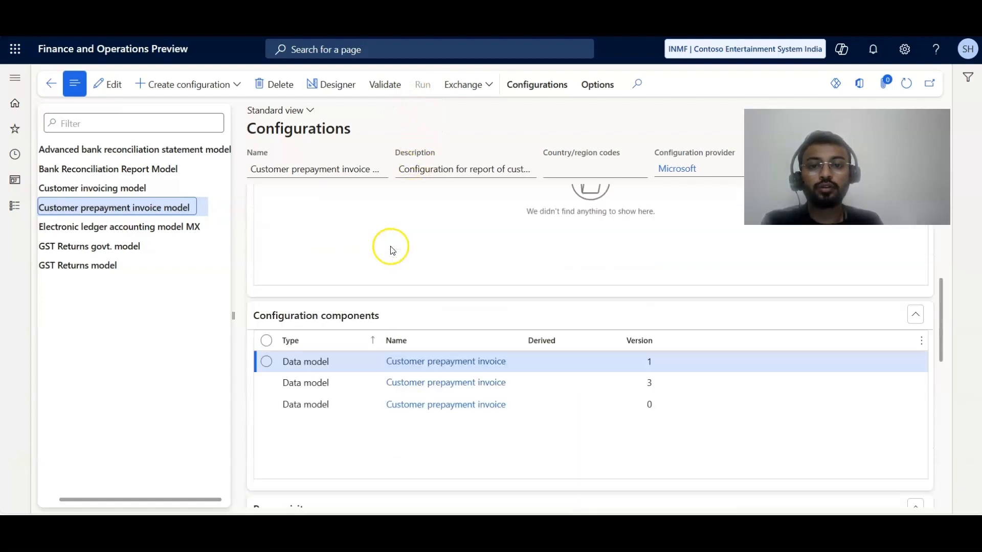
left_click(464, 87)
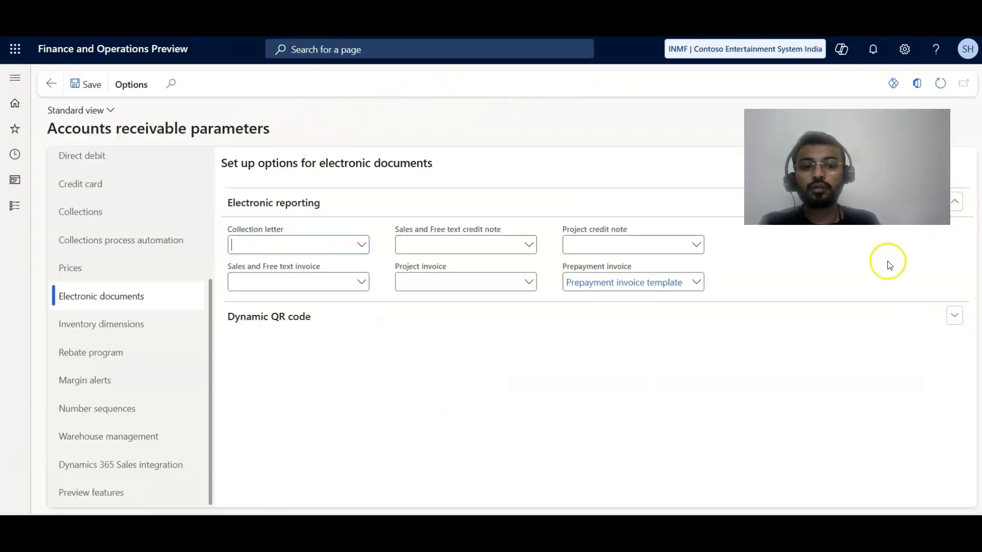
Review the formats available for the prepayment invoice, keep Prepayment invoice template and save the parameters
left_click(693, 284)
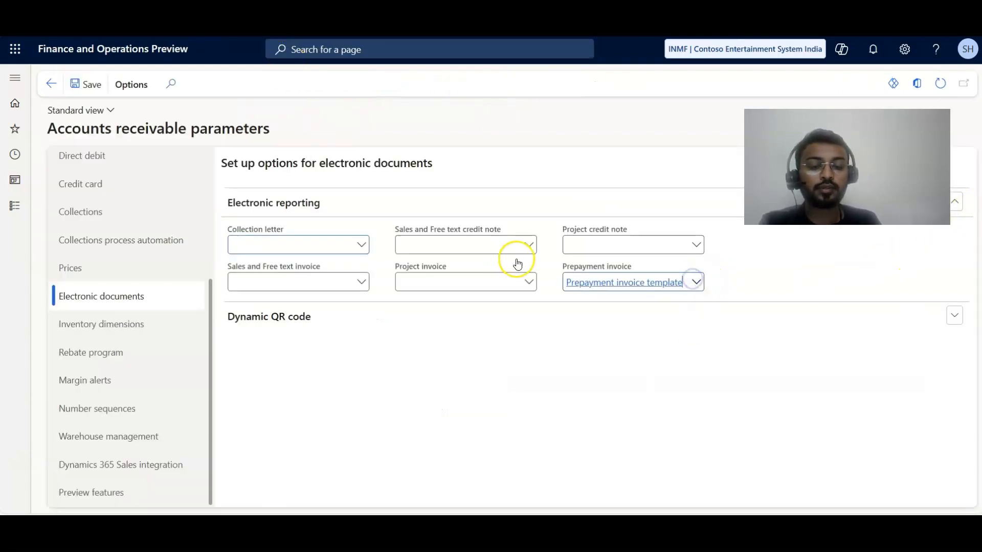
left_click(695, 282)
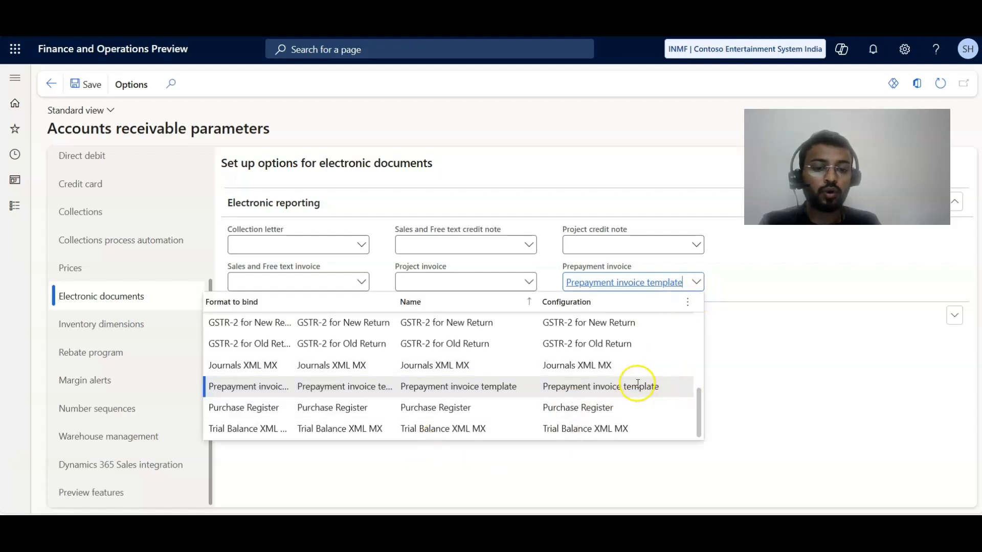
left_click(755, 400)
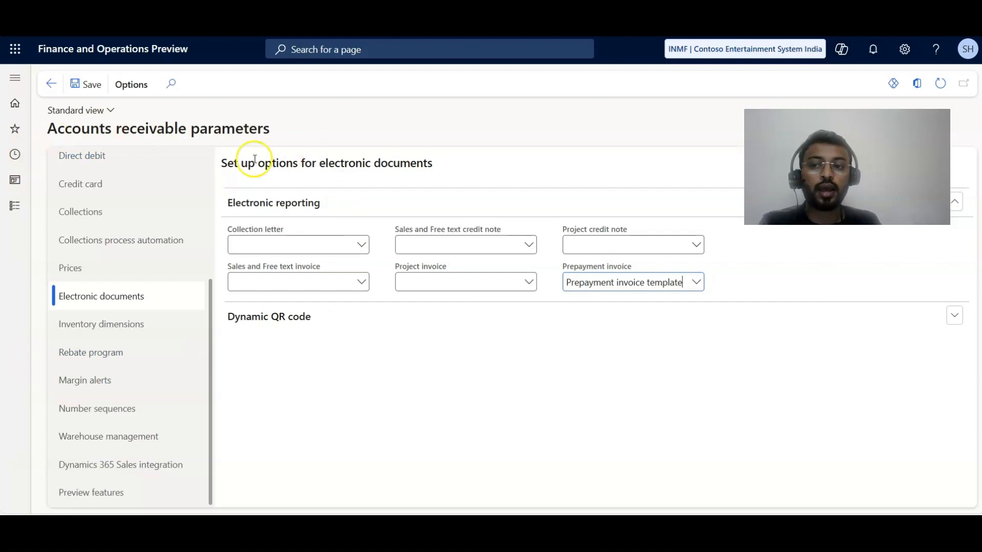
left_click(87, 85)
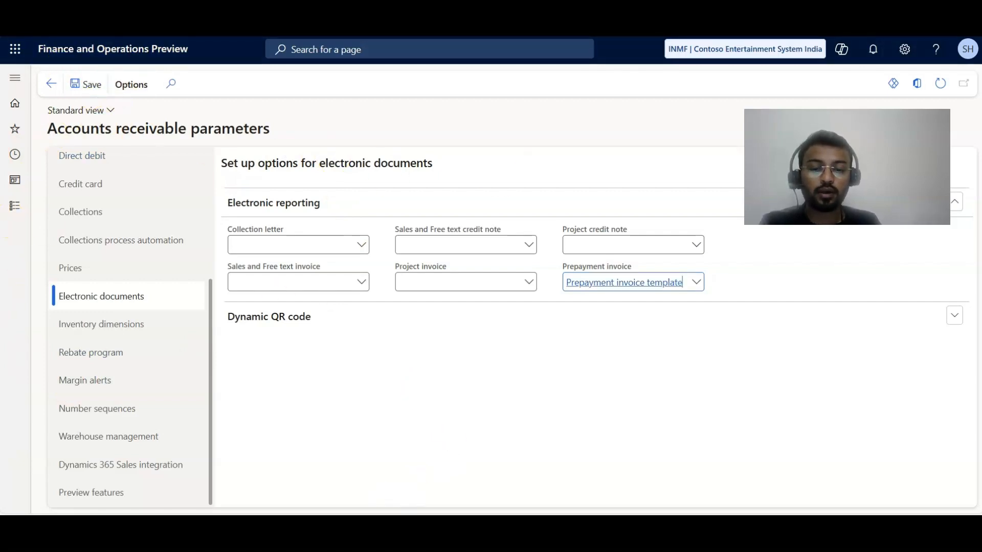
Consult the sales order confirmation and number sequence setups in the Word document, and return to the Accounts receivable parameters page in Finance and Operations
left_click(416, 491)
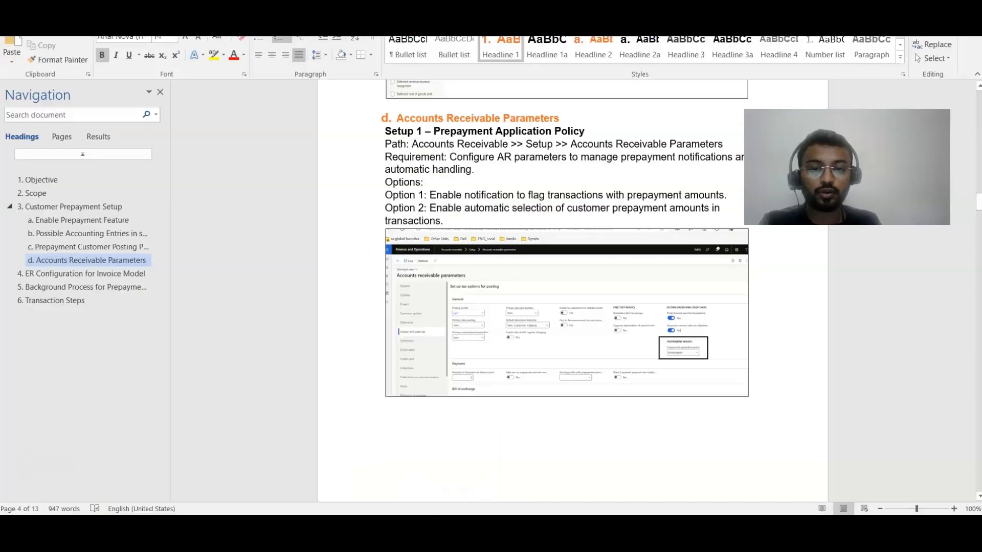
scroll(473, 382, "down", 2)
scroll(526, 384, "down", 10)
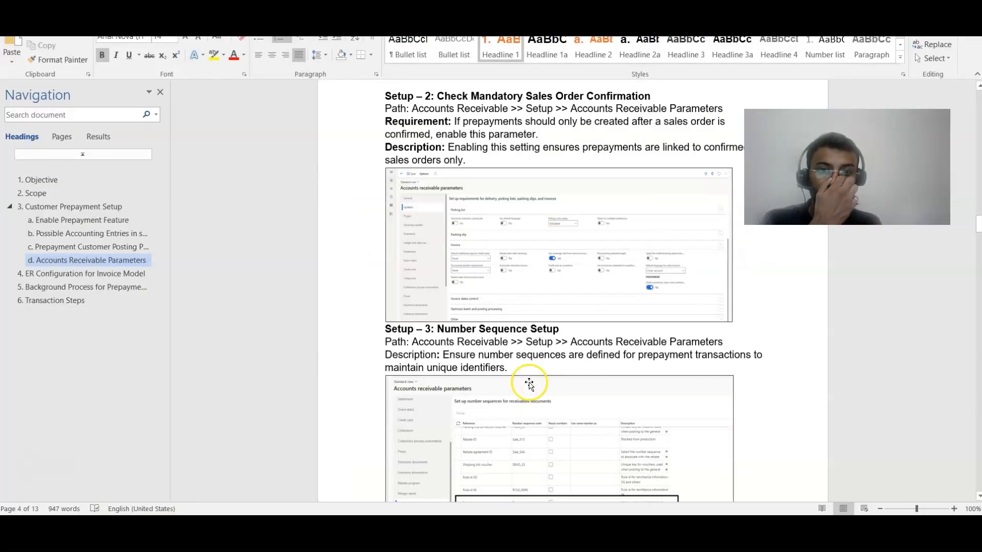
left_click(908, 13)
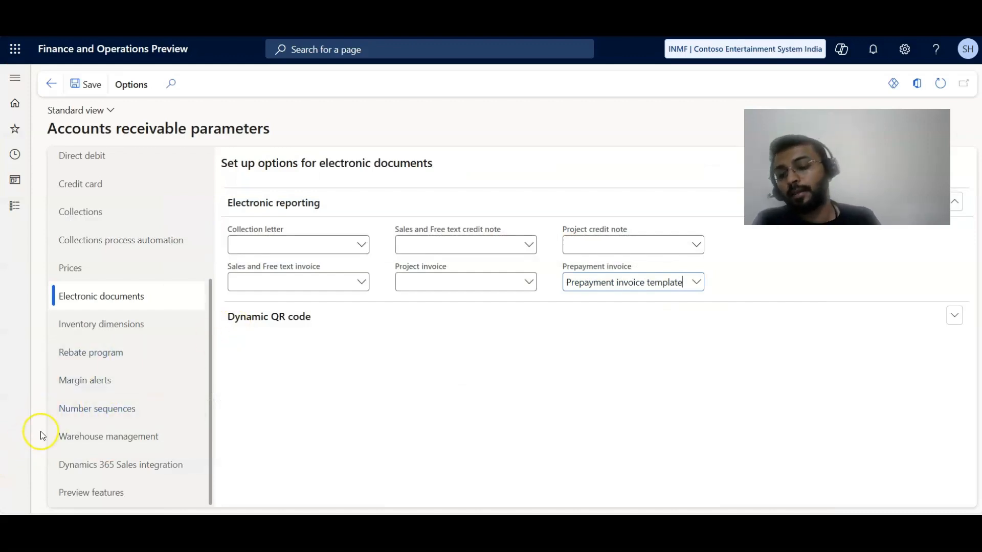
Display the number sequences for receivables documents and examine the references for prepayment invoices, their vouchers, reversals and reversal vouchers
left_click(64, 421)
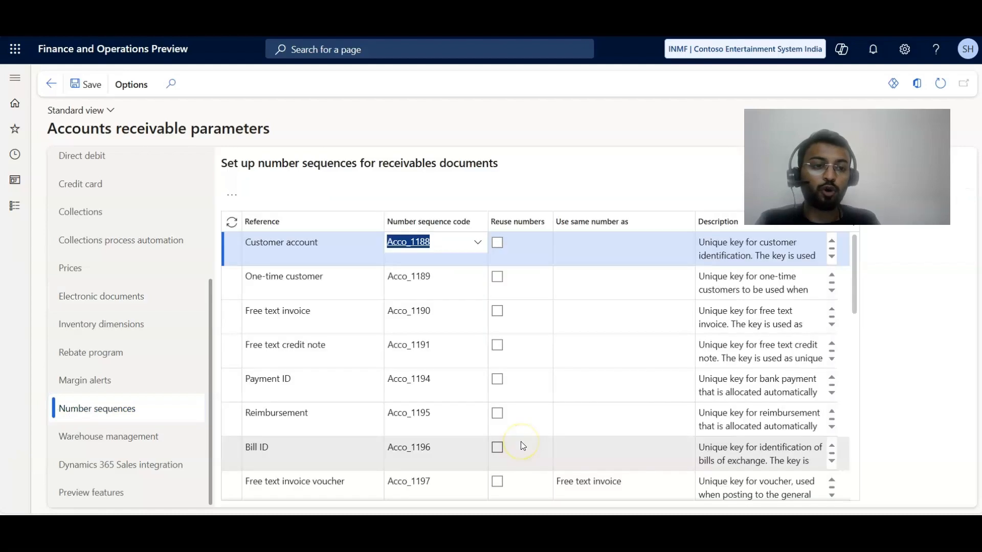
scroll(520, 440, "down", 1)
scroll(453, 467, "down", 10)
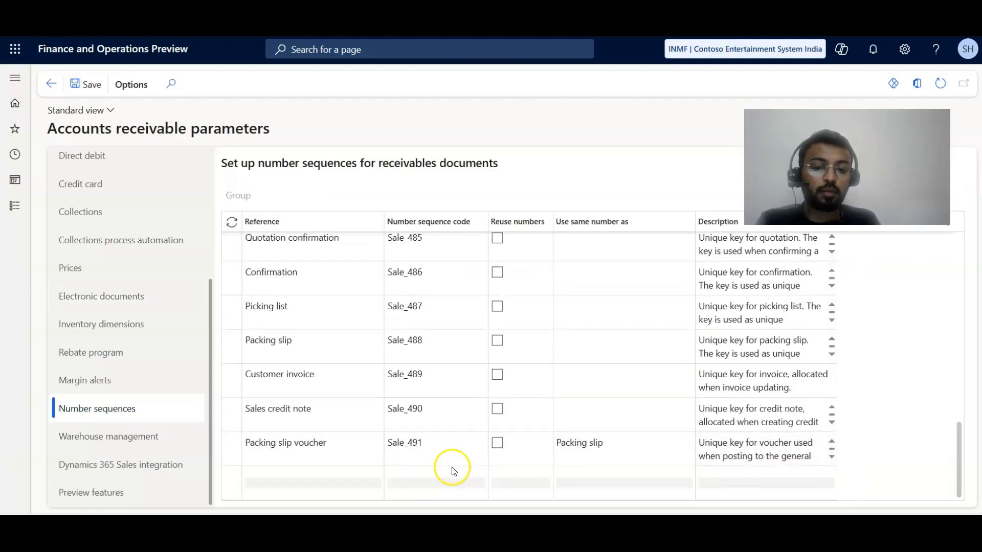
scroll(404, 465, "down", 5)
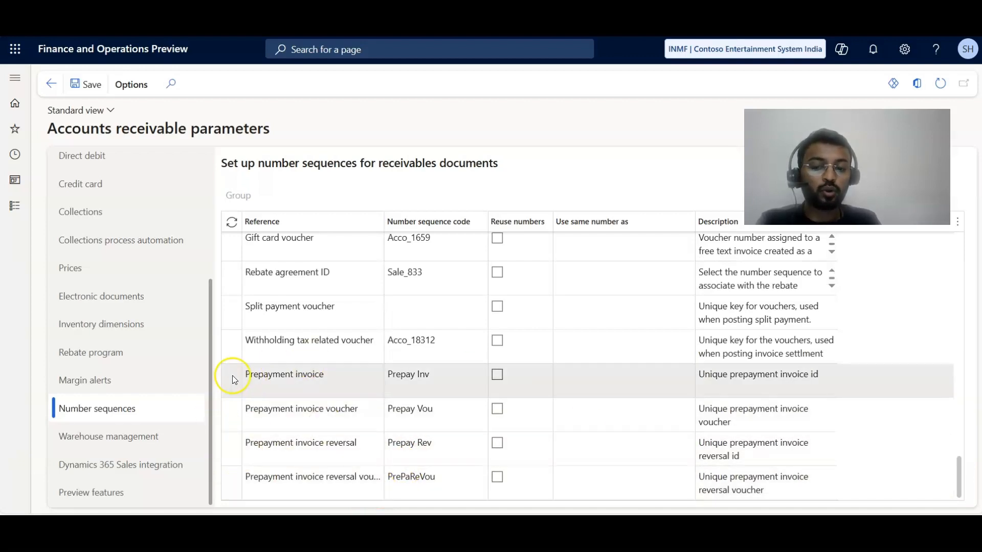
left_click(328, 376)
left_click(352, 409)
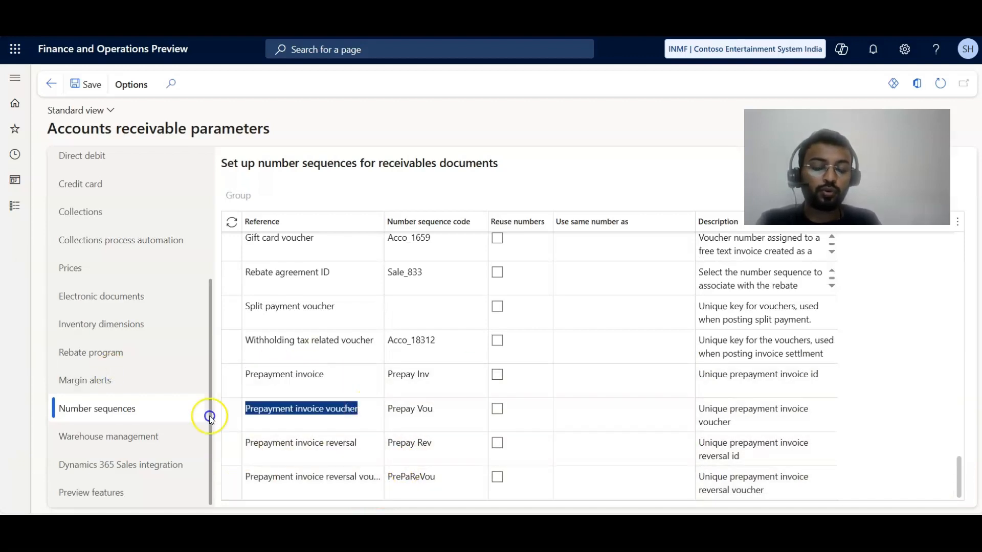
left_click(294, 443)
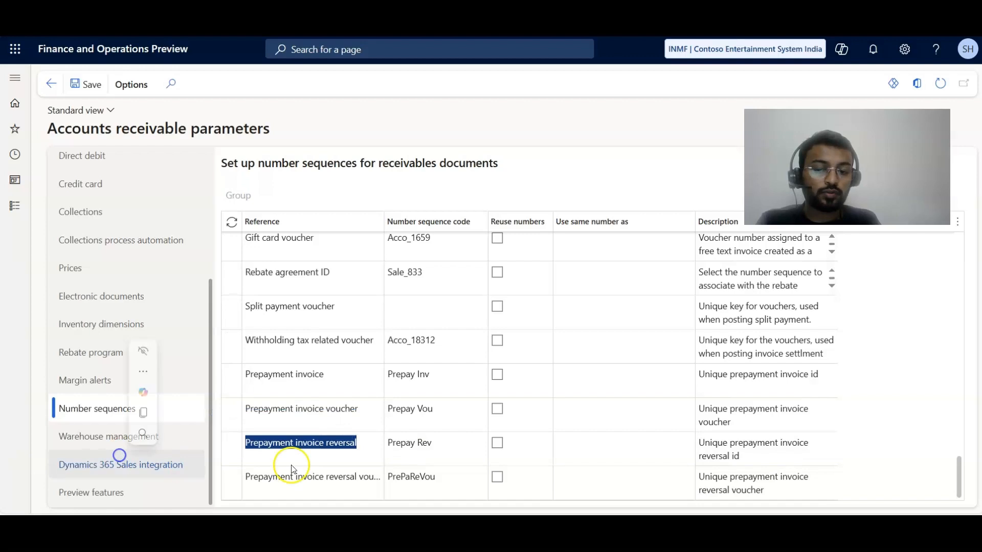
left_click(370, 483)
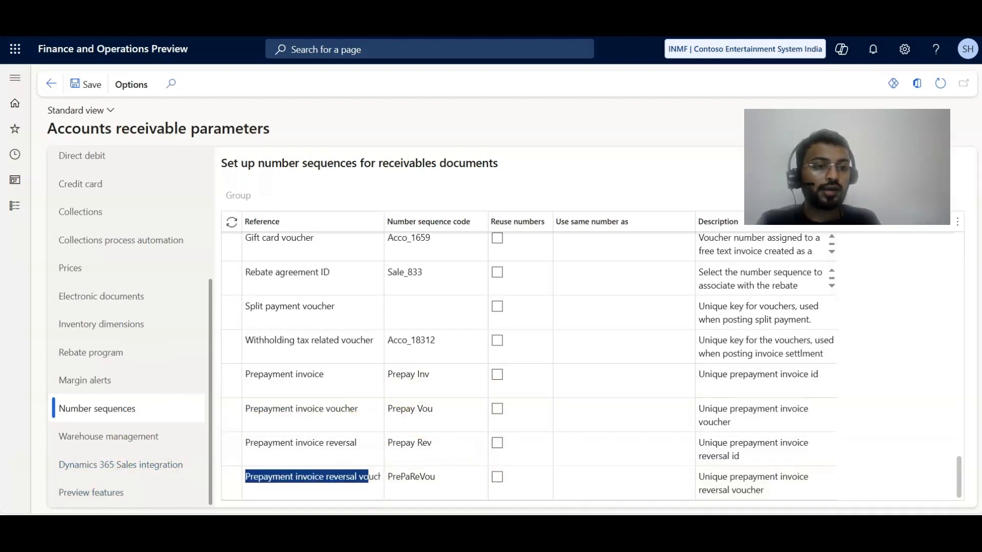
Examine the number sequence codes assigned to the four prepayment invoice references
left_click(431, 370)
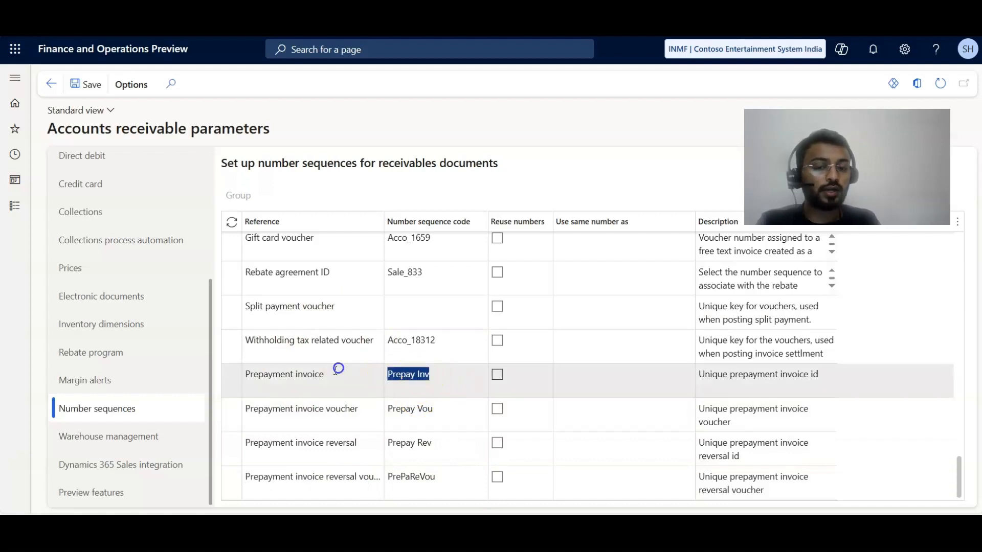
left_click(458, 412)
left_click_drag(438, 446, 335, 434)
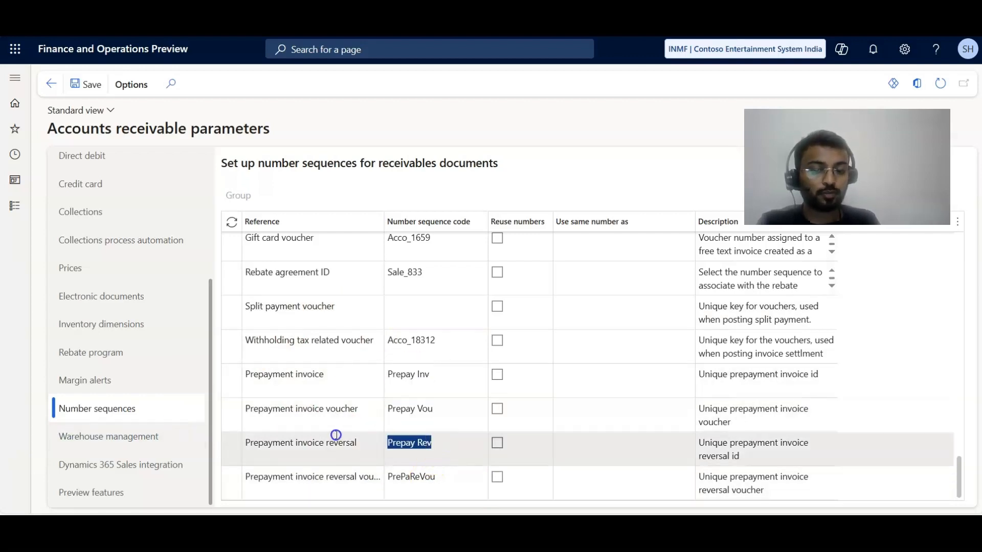
left_click_drag(452, 484, 373, 462)
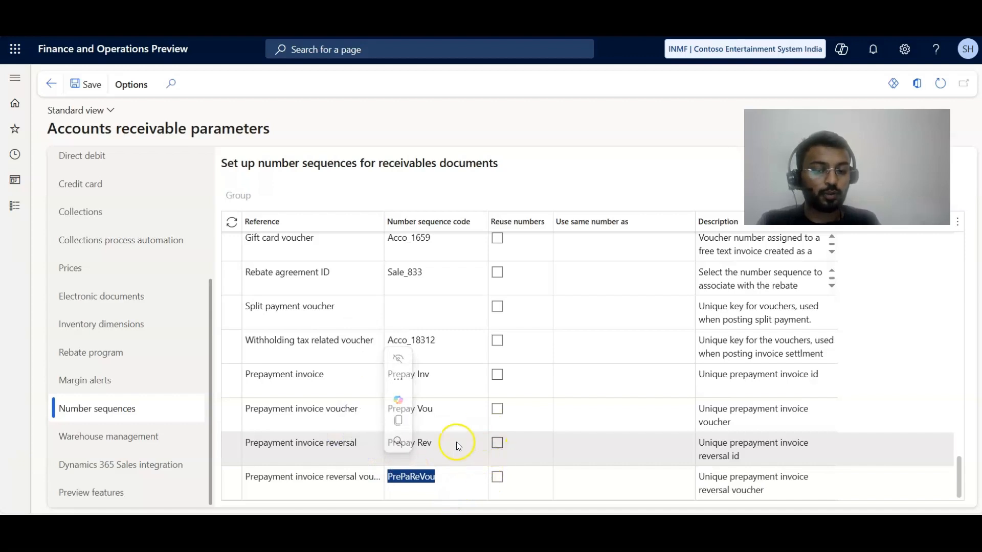
left_click_drag(456, 440, 328, 439)
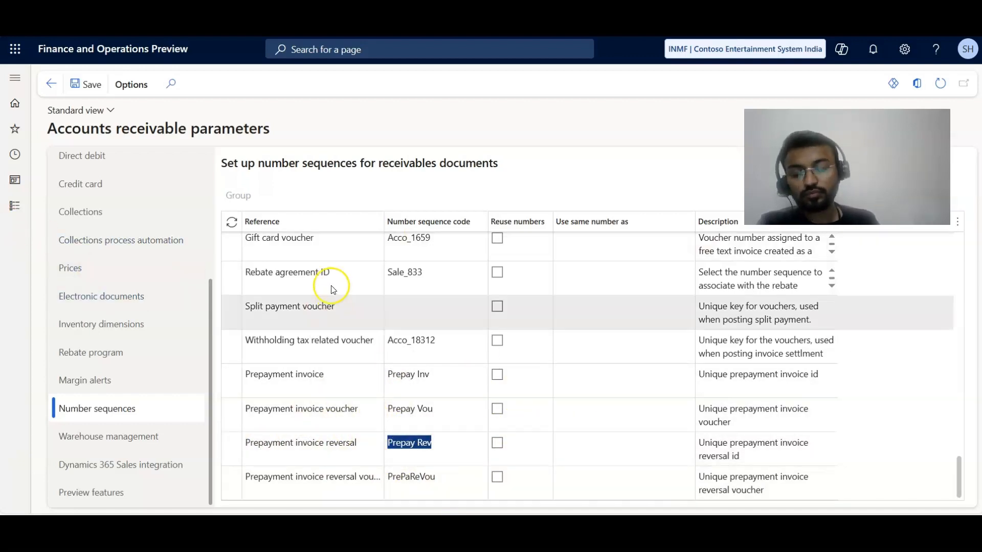
left_click_drag(319, 377, 98, 359)
left_click_drag(341, 381, 95, 350)
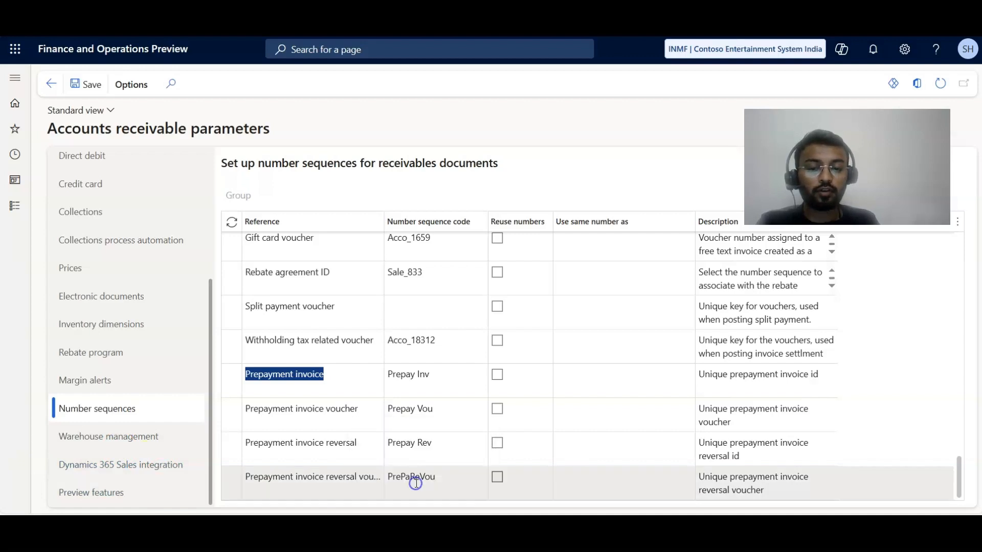
Switch to the Word setup document and consult the ER Configuration for Invoice Model section and the content after it
key("alt+Tab")
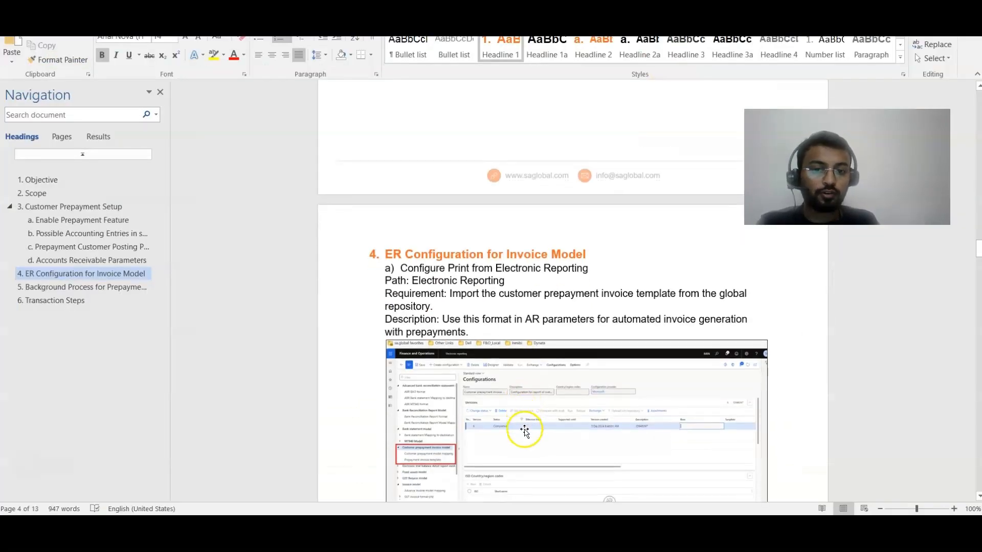
scroll(525, 431, "down", 10)
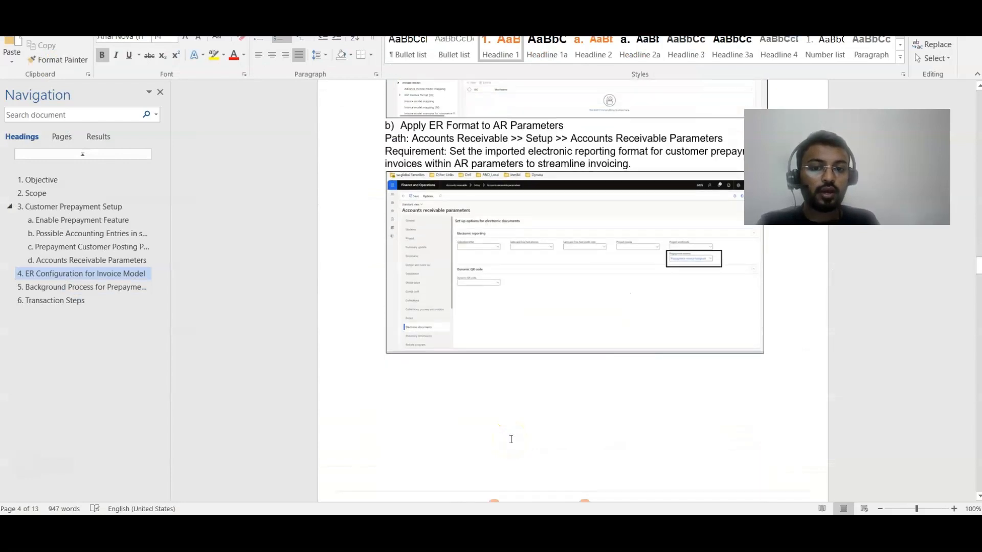
scroll(423, 281, "down", 1)
scroll(511, 378, "down", 9)
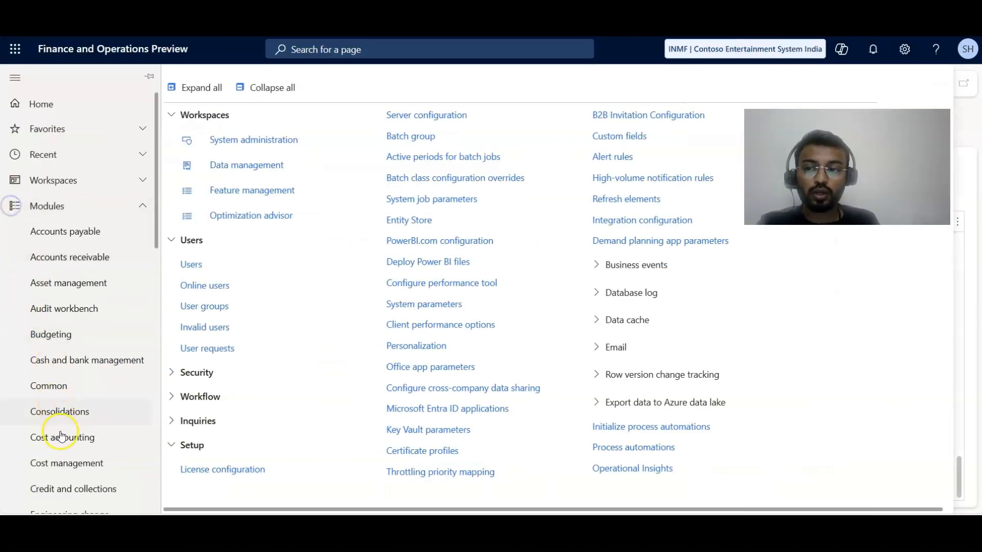
Open Process automations from the System administration module and select the automated prepayment settlement posting entry among the background processes
scroll(64, 432, "down", 10)
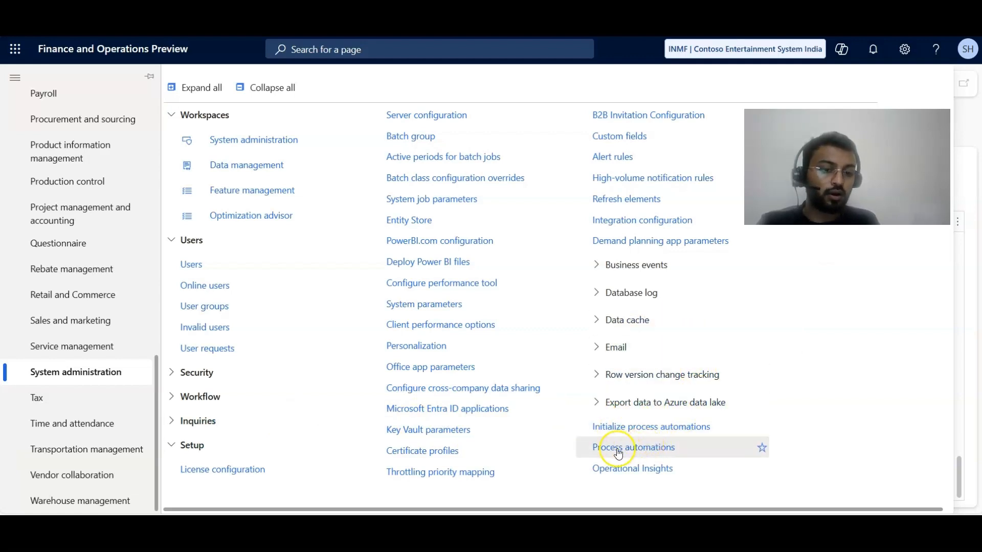
left_click(670, 448)
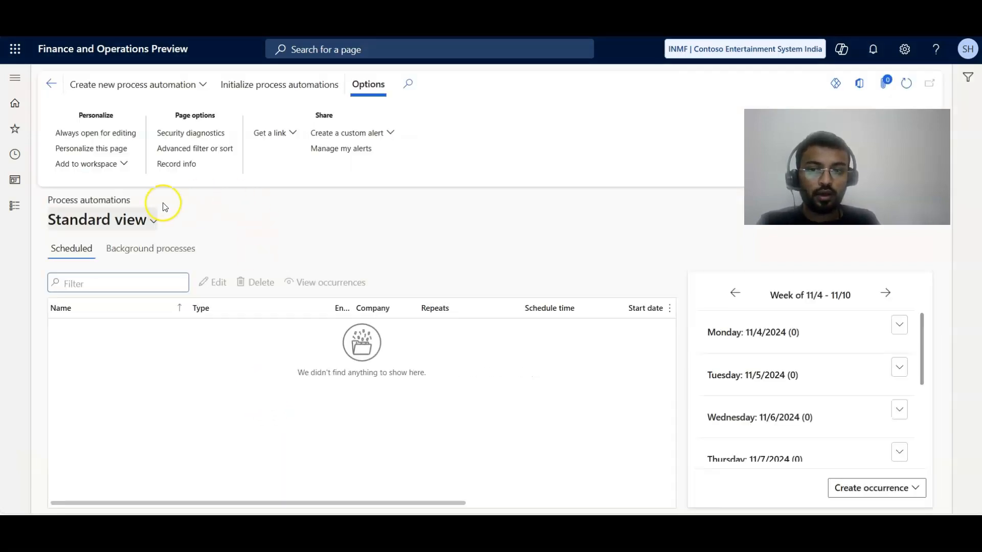
left_click(172, 250)
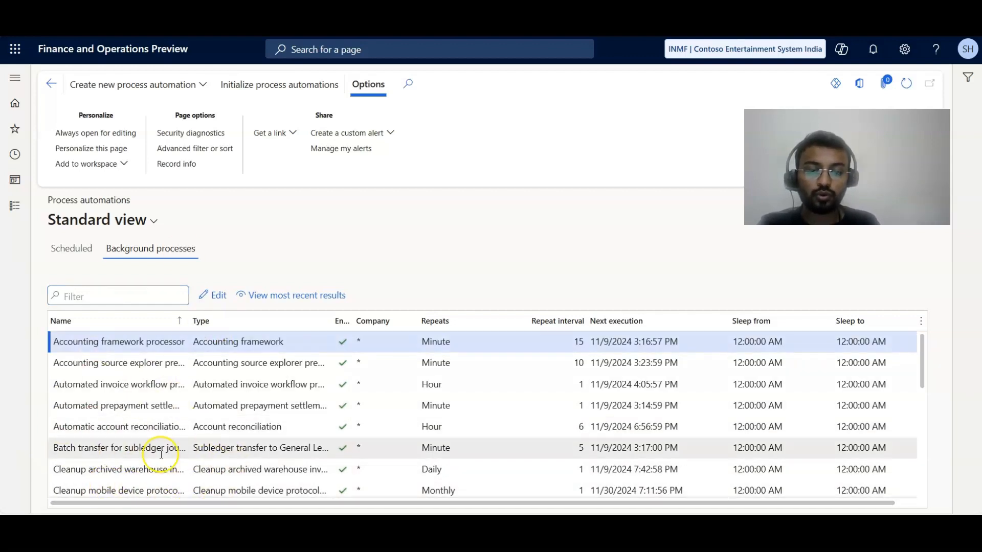
left_click(240, 406)
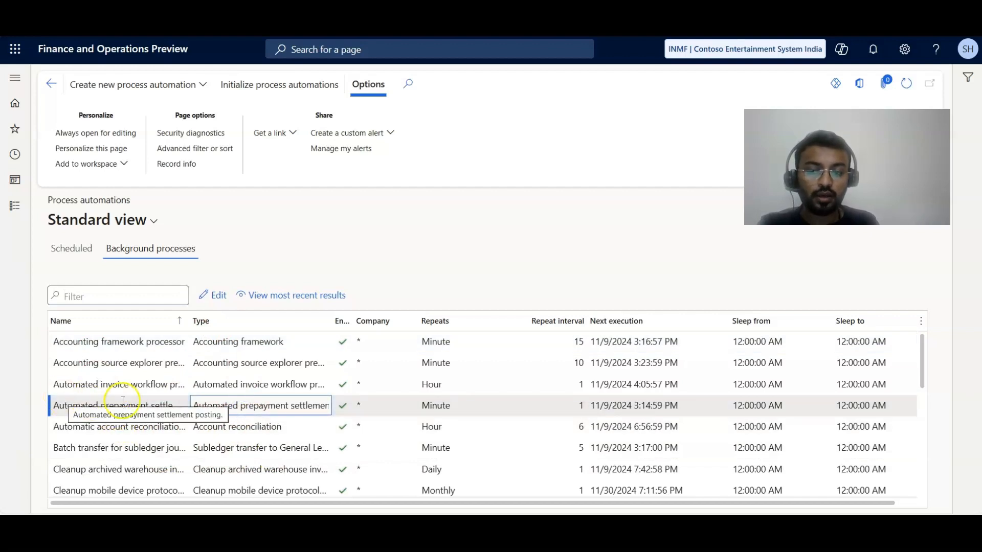
Open the automated prepayment settlement posting process for editing, choose Minute as its recurrence and confirm the execution parameters
left_click_drag(123, 400, 251, 402)
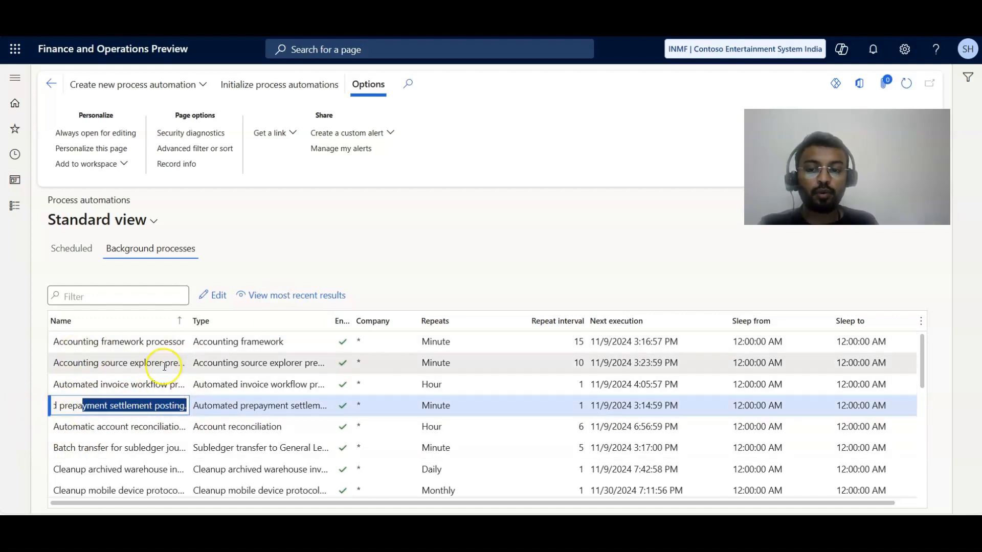
left_click(211, 298)
left_click(426, 403)
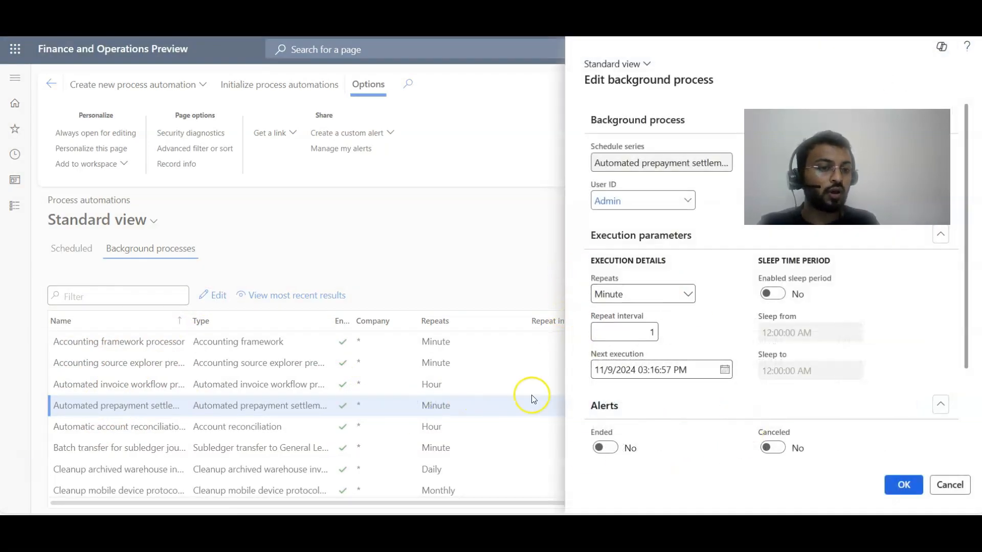
left_click(685, 293)
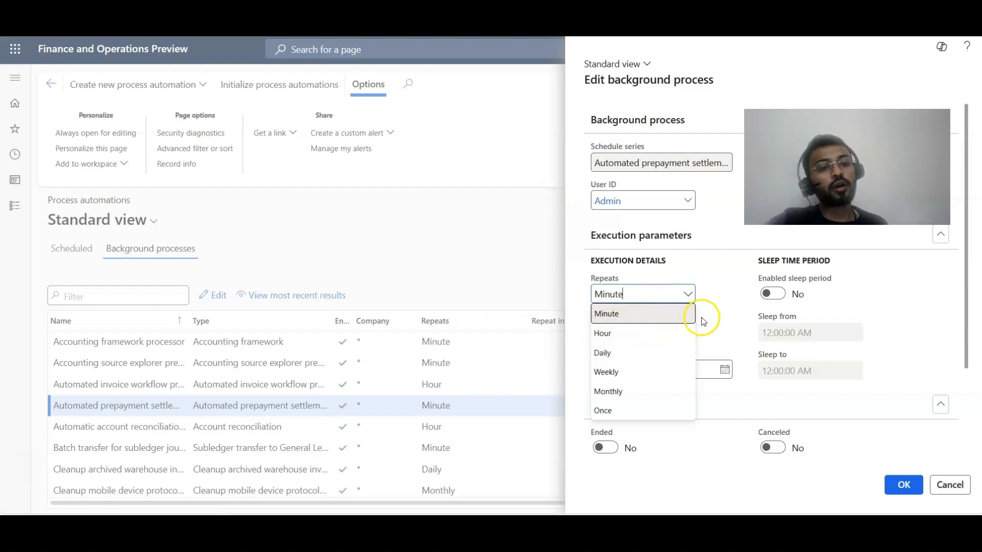
left_click(671, 324)
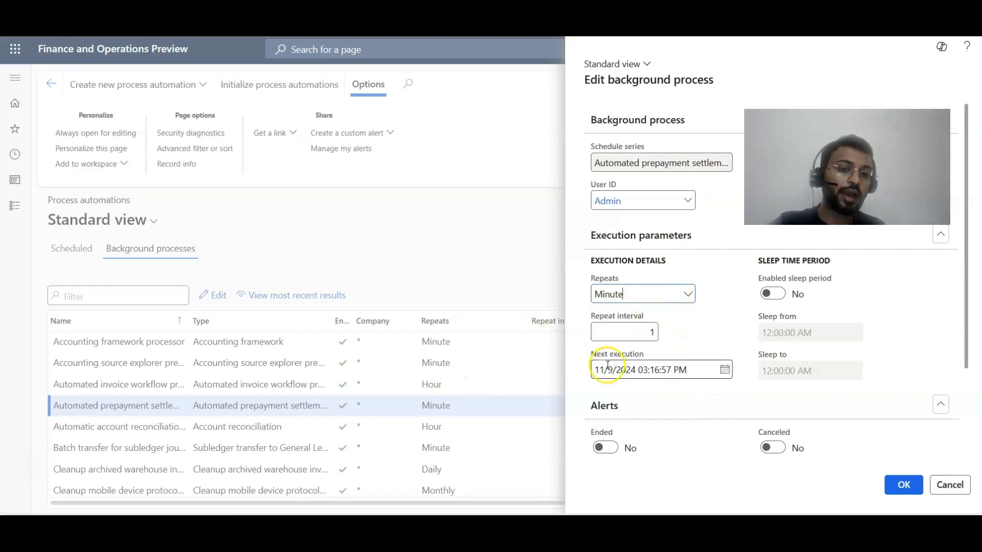
scroll(638, 312, "down", 1)
scroll(639, 327, "up", 1)
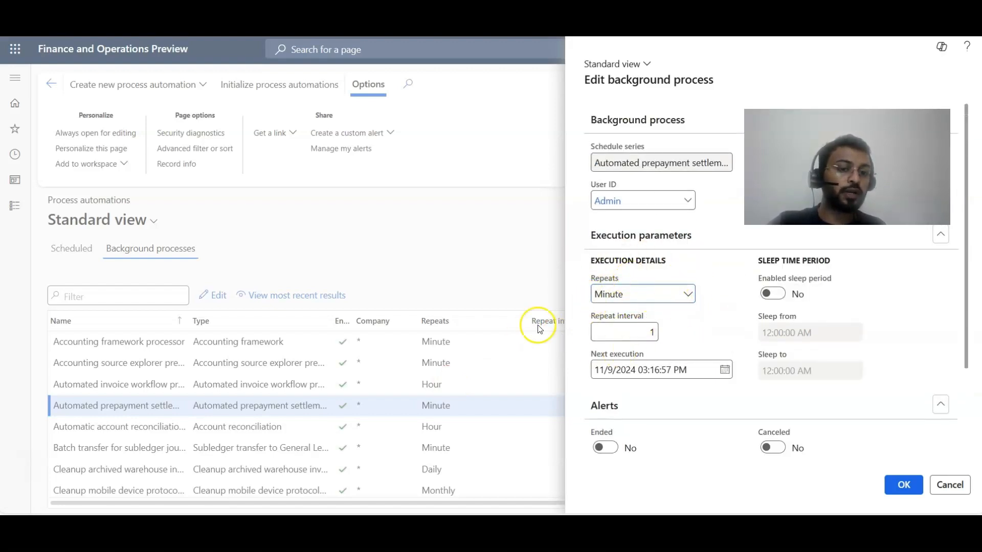
left_click(903, 485)
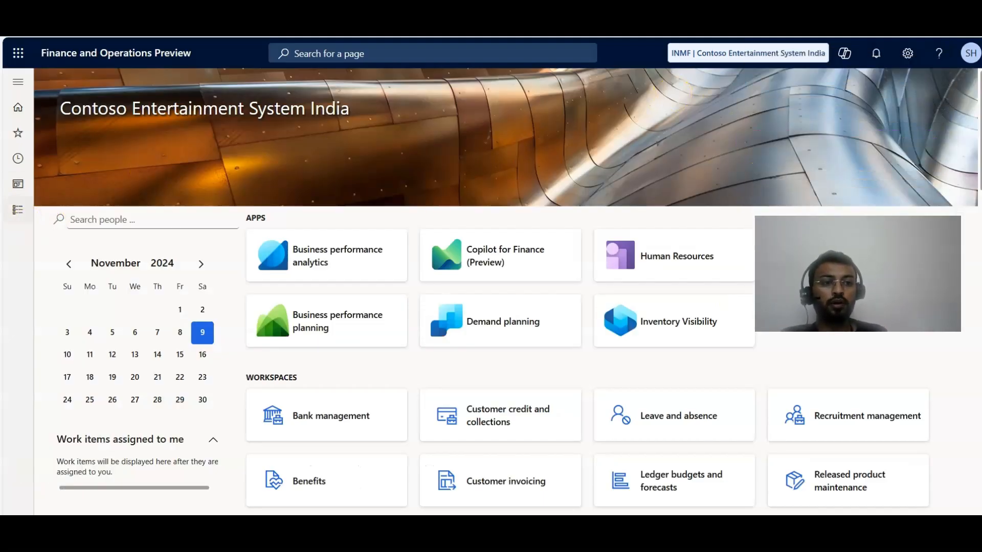
Open the list of all sales orders in Accounts receivable and create a new sales order for Fourth Coffee India
left_click(15, 214)
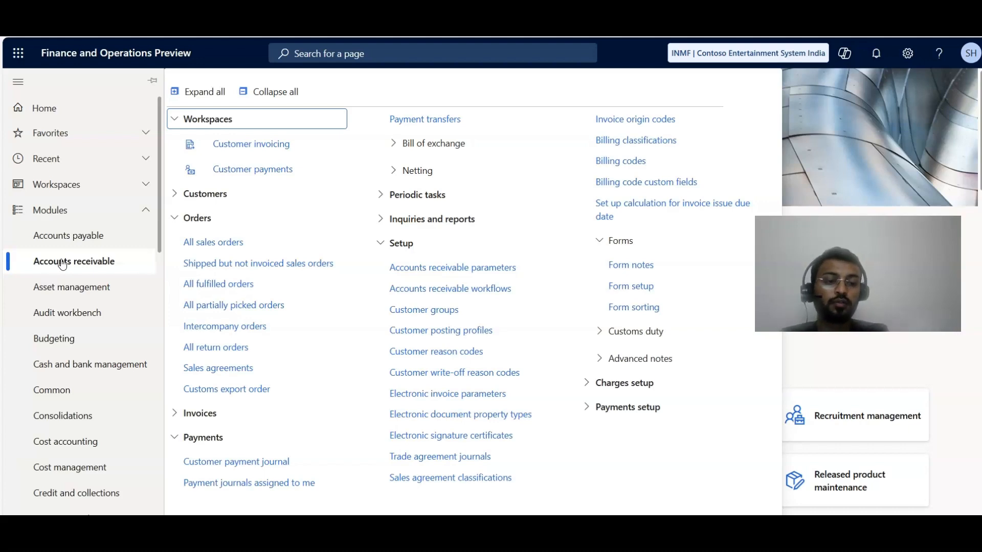
left_click(193, 242)
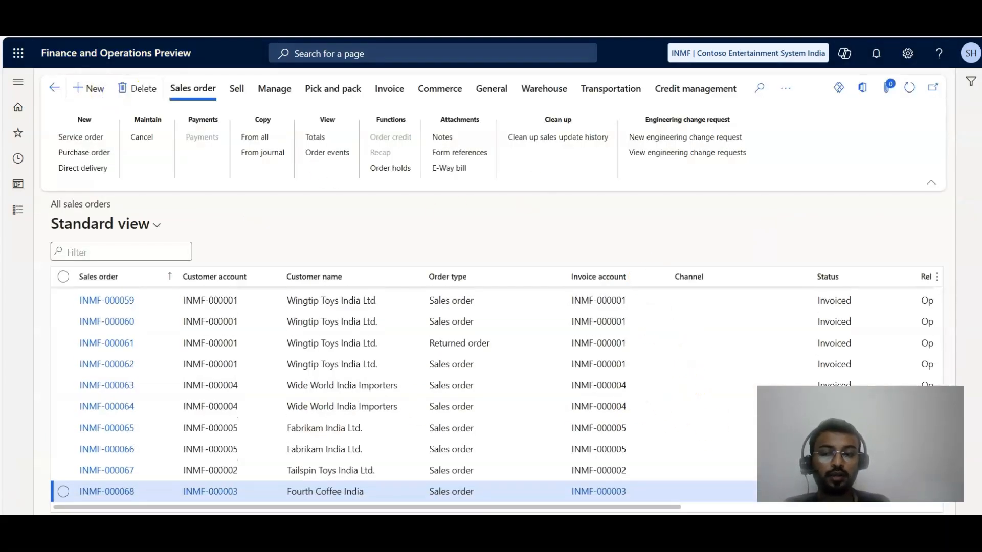
key("alt+n")
left_click(690, 182)
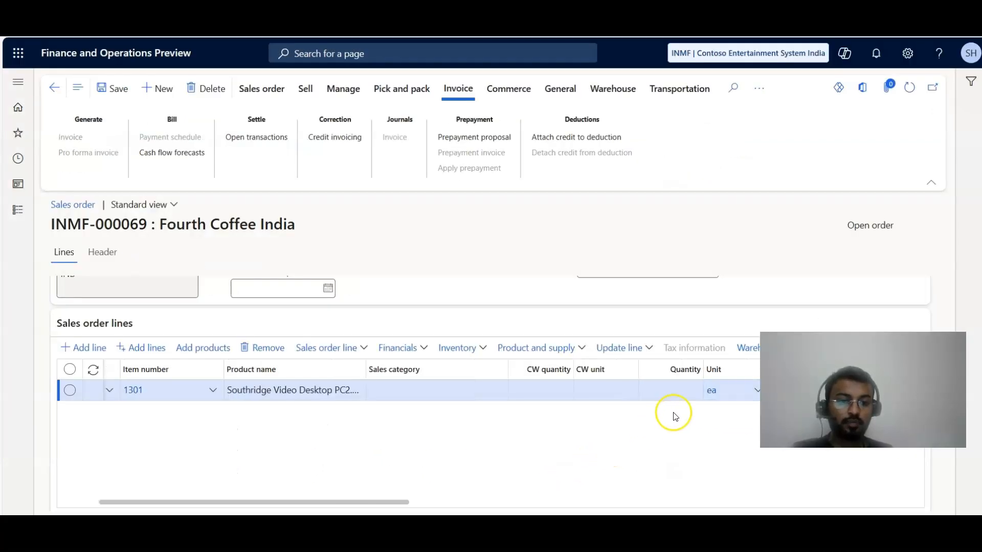
Set the quantity of the item 1301 sales order line to 10 and move along to its price columns
left_click(678, 390)
type("1")
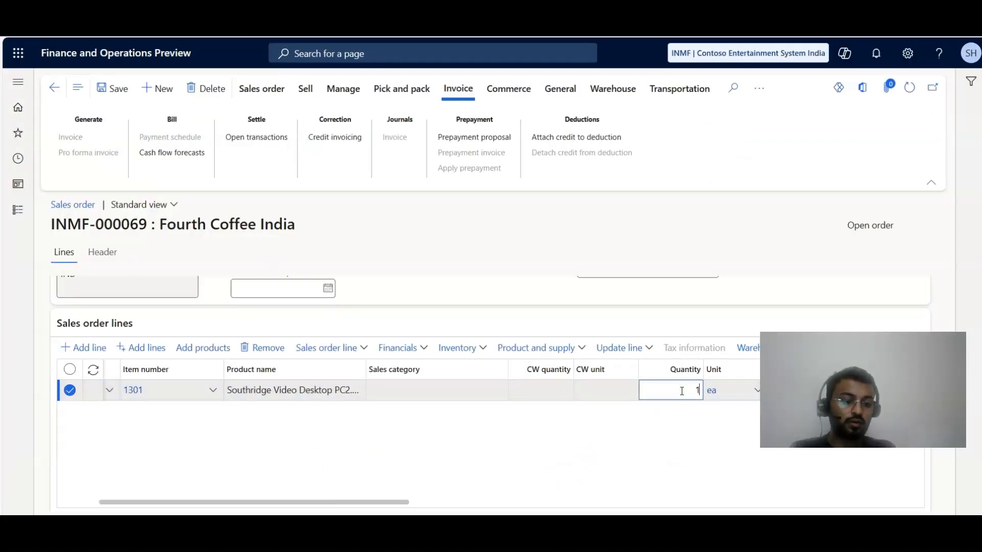
type("0")
key("Tab")
key("Tab")
key("Tab")
key("Tab")
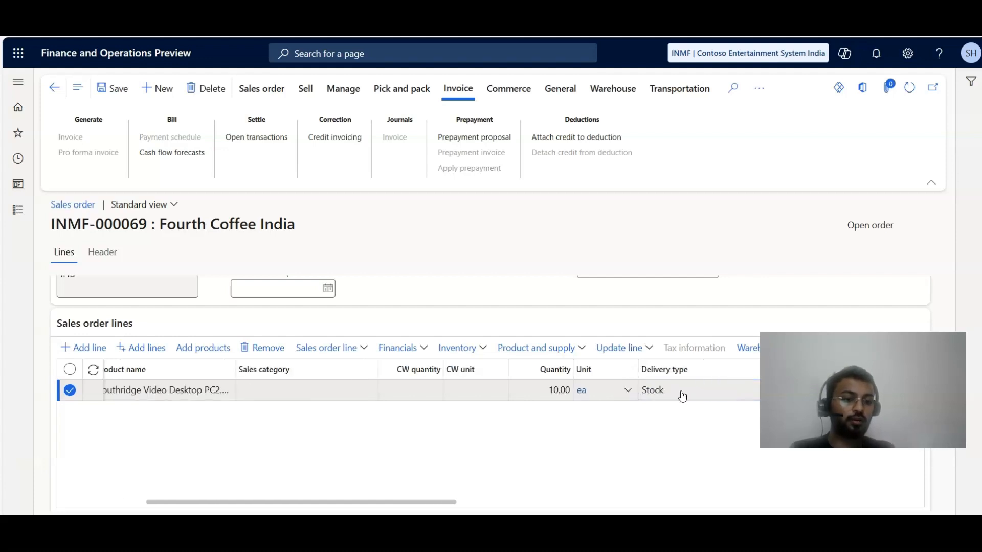
key("Tab")
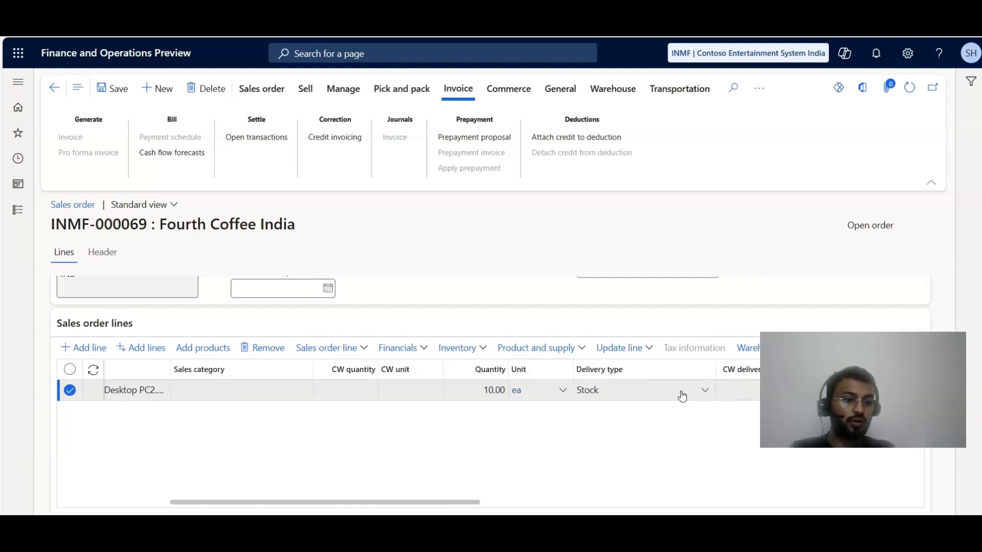
key("Tab")
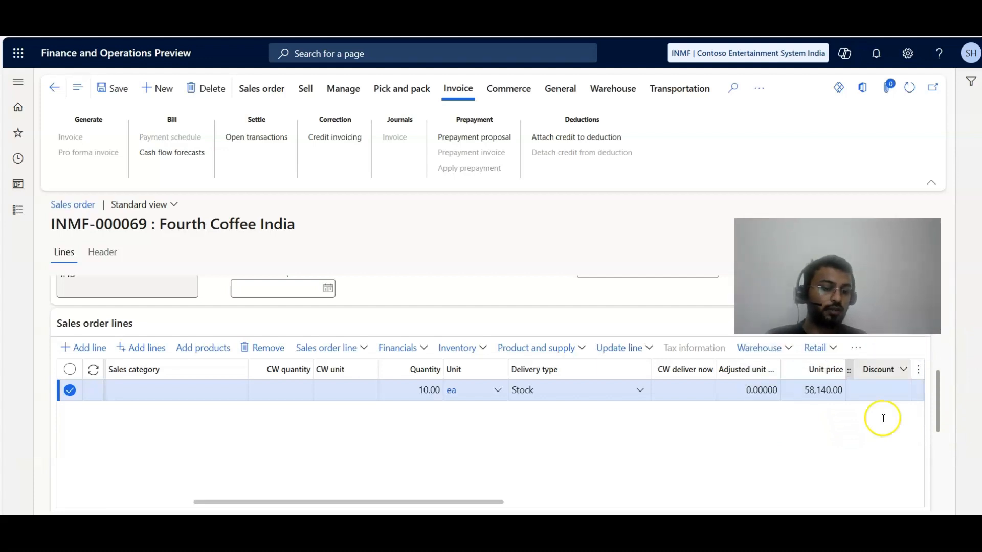
Set the unit price of the item 1301 line to 5,000 and save the sales order
scroll(629, 432, "up", 2)
left_click(633, 455)
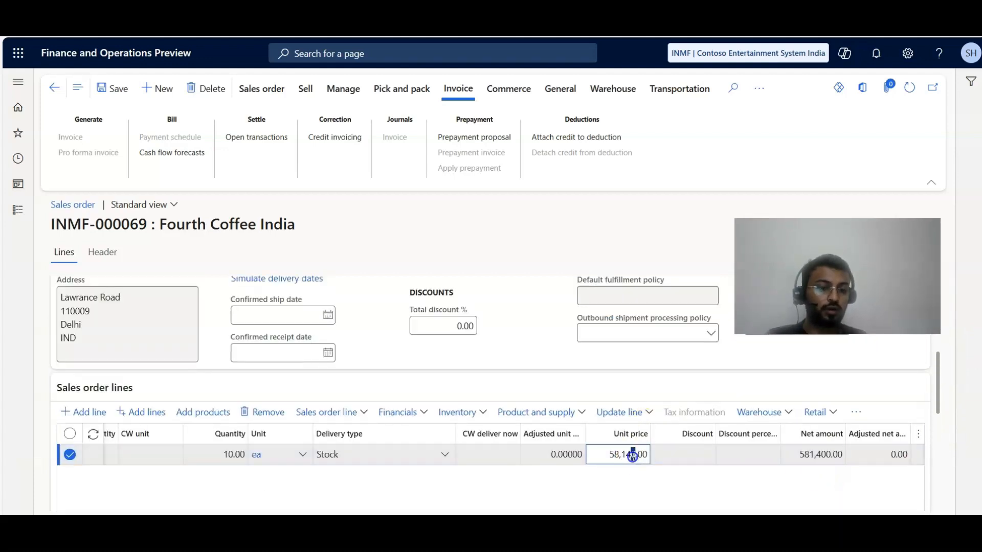
left_click_drag(622, 462, 609, 469)
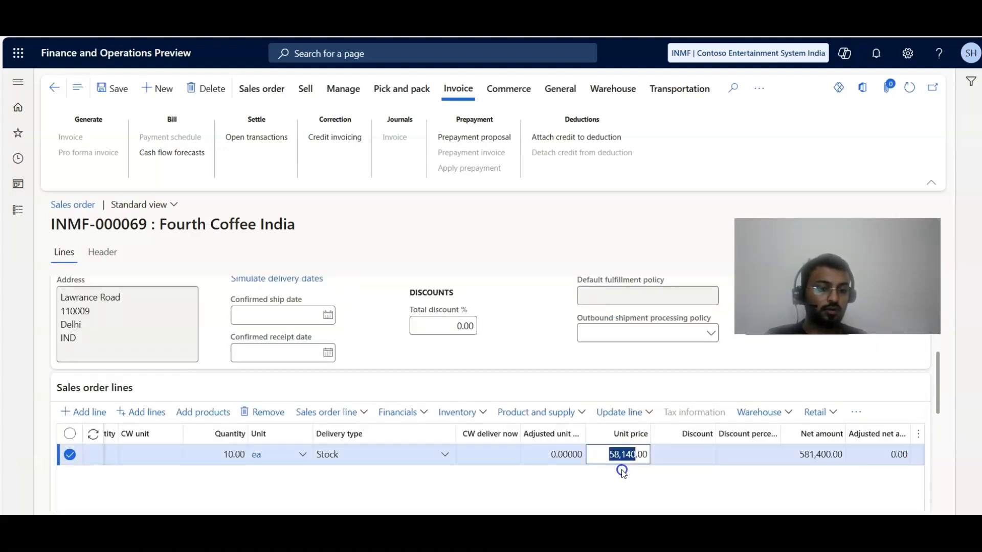
type("5000")
key("Tab")
key("Tab")
key("Tab")
key("Tab")
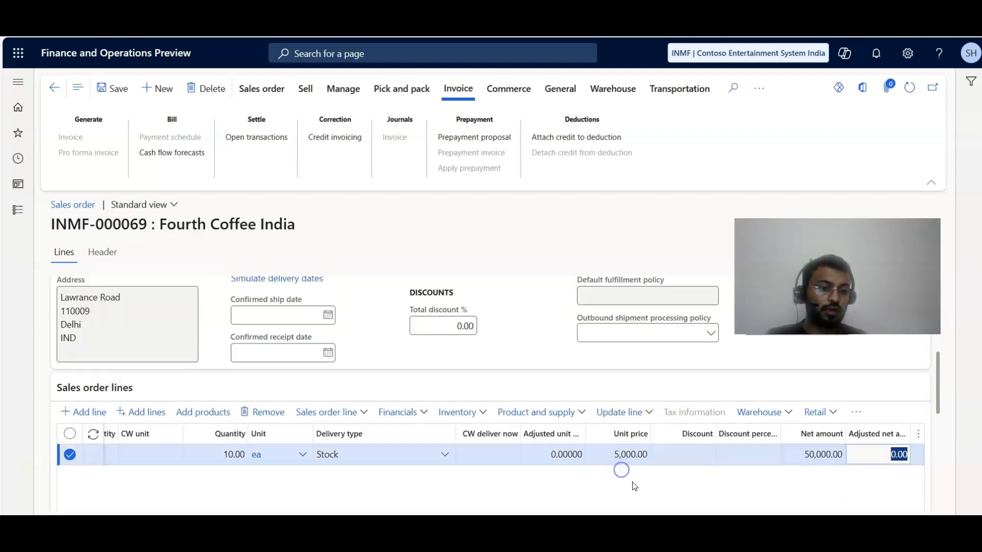
scroll(562, 473, "down", 3)
scroll(266, 409, "up", 2)
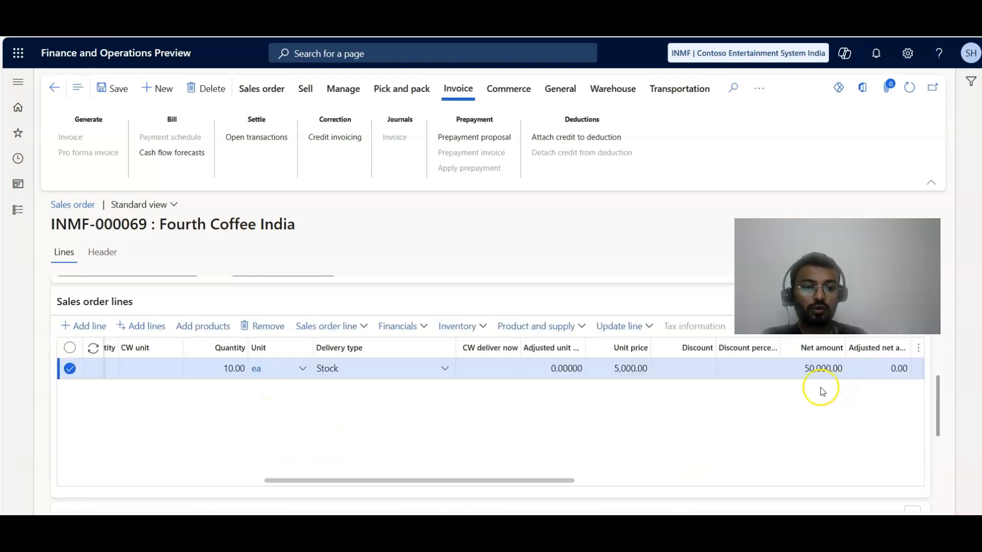
scroll(664, 424, "up", 1)
left_click(124, 91)
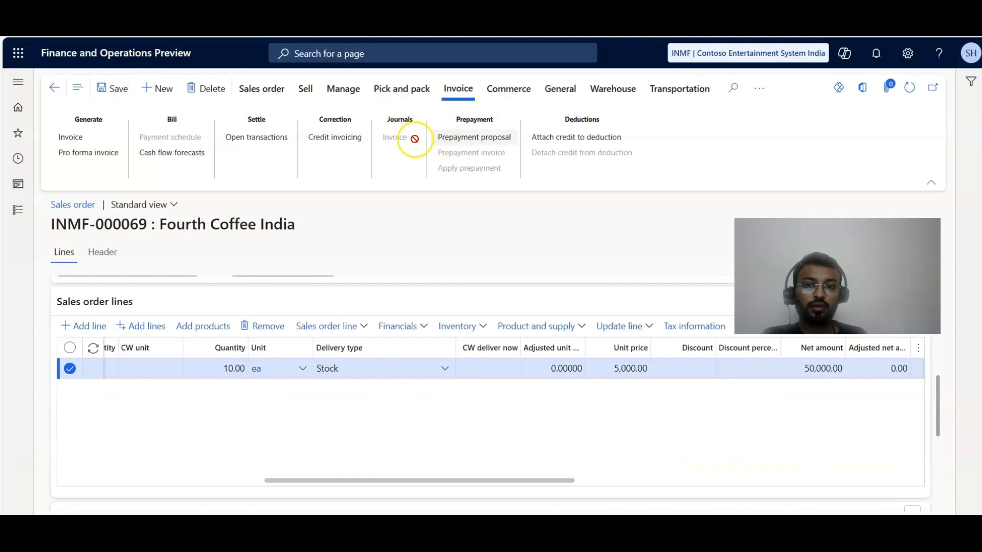
Confirm the sales order for Fourth Coffee India immediately, without generating a separate confirmation document
left_click(305, 97)
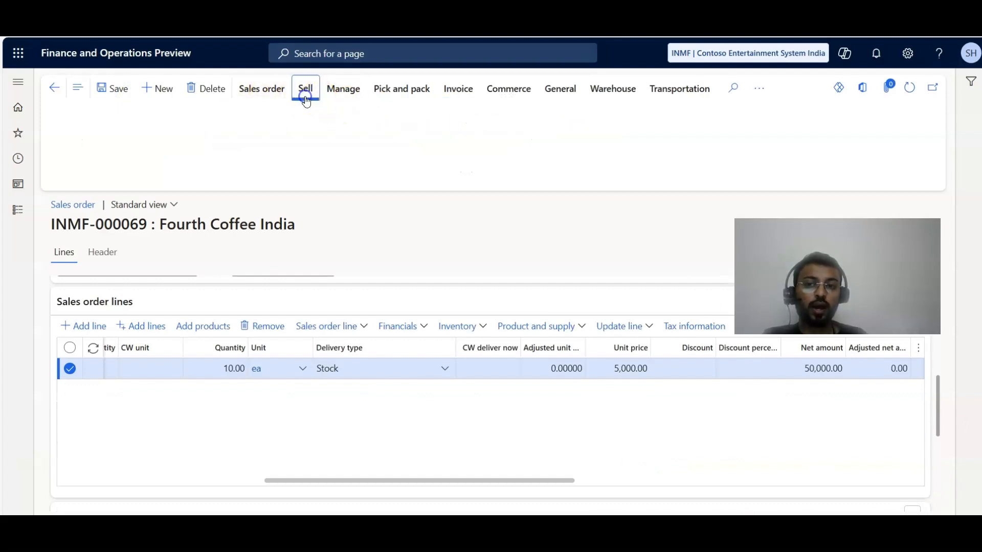
left_click(635, 143)
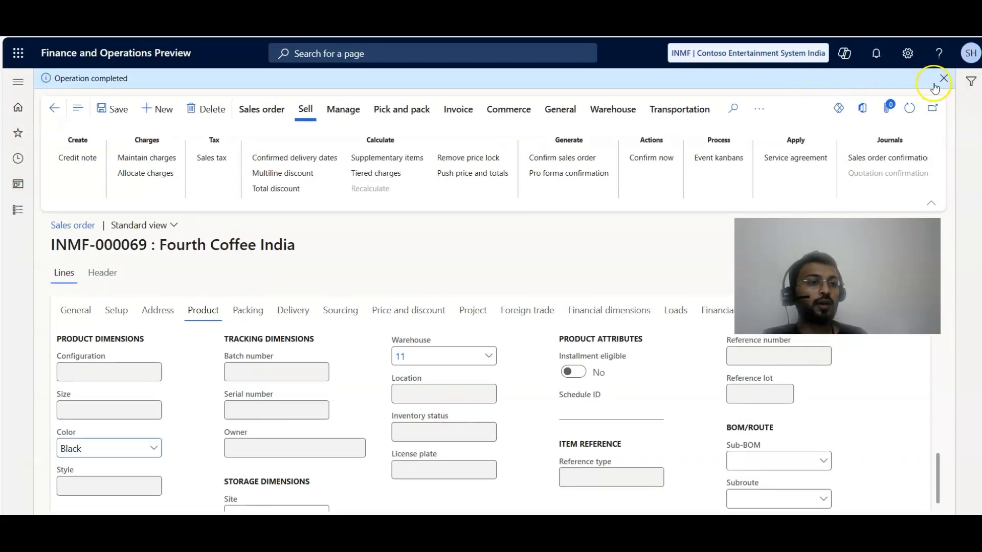
left_click(943, 80)
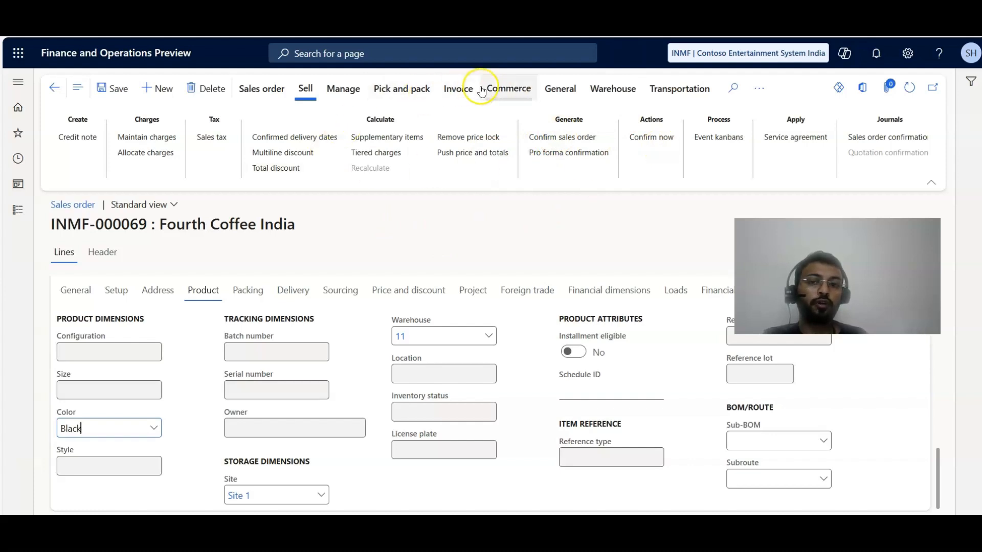
Open the prepayment proposal for the sales order and set the prepayment type to Percent with a prepayment value of 50
left_click(466, 91)
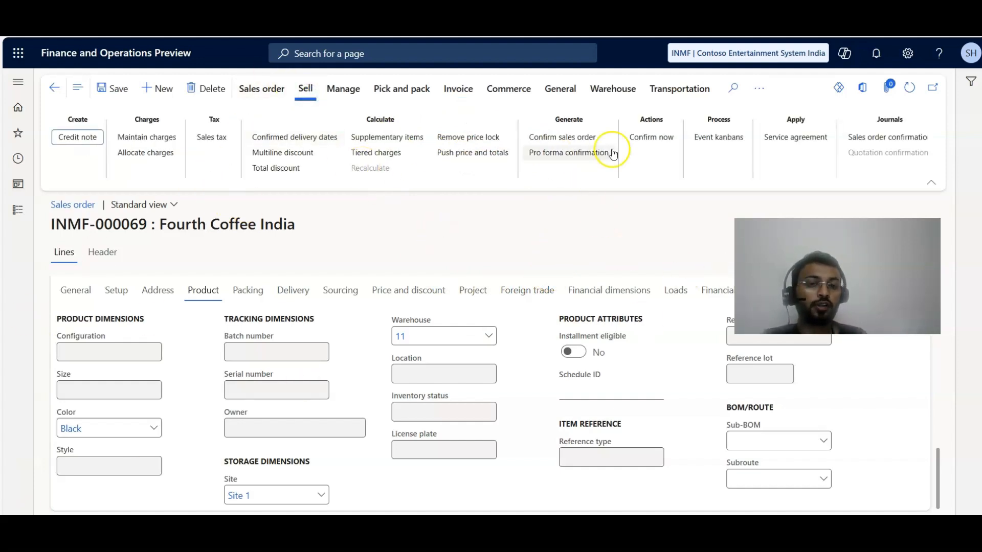
left_click(465, 89)
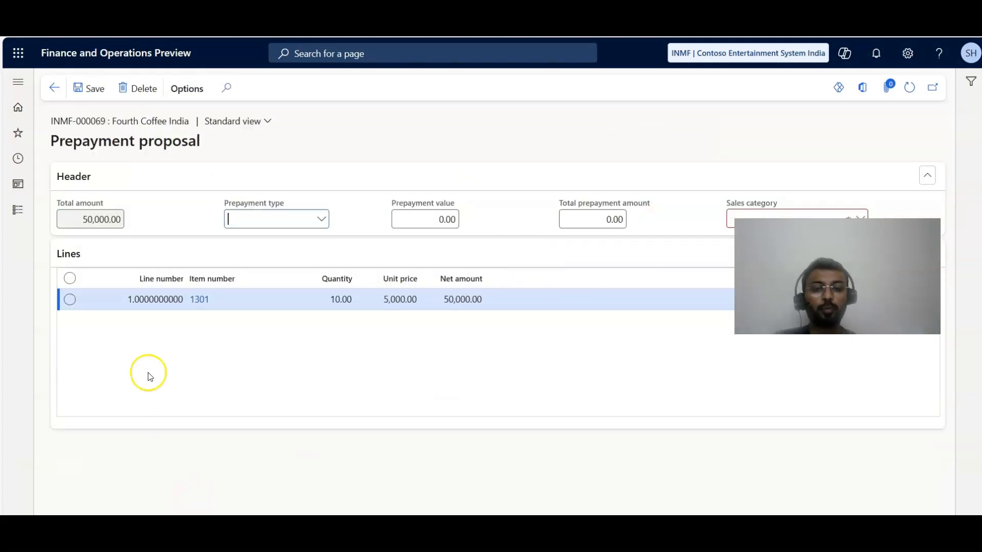
left_click(313, 219)
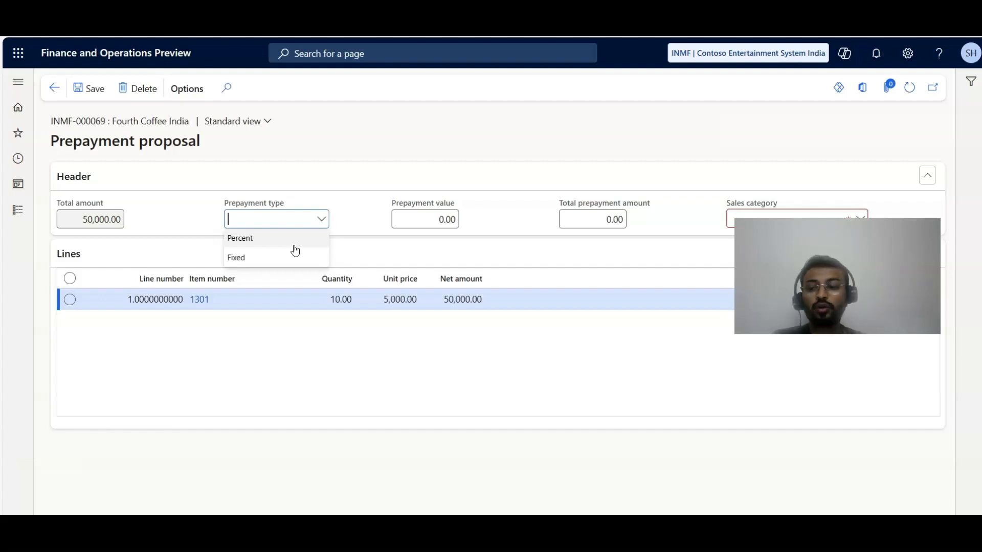
left_click(294, 246)
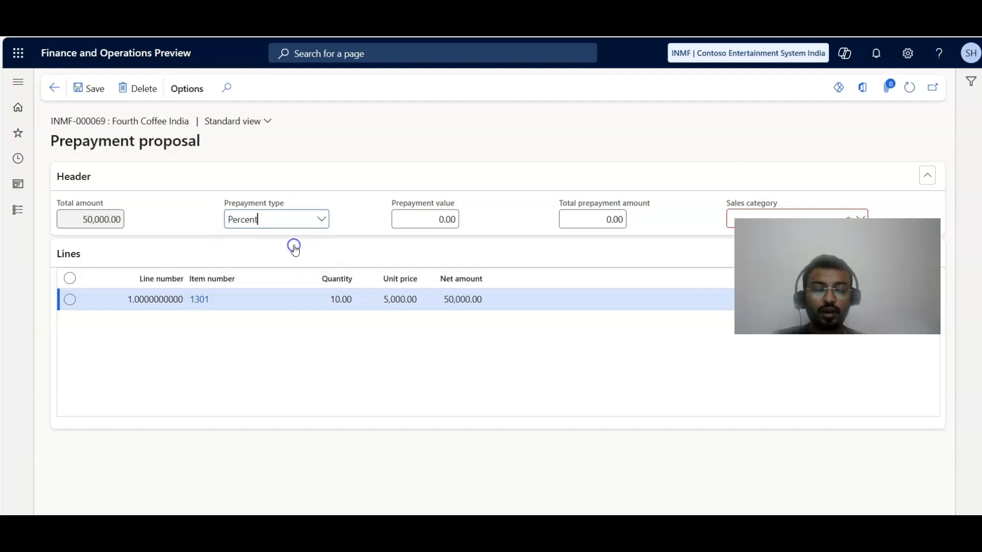
left_click(432, 220)
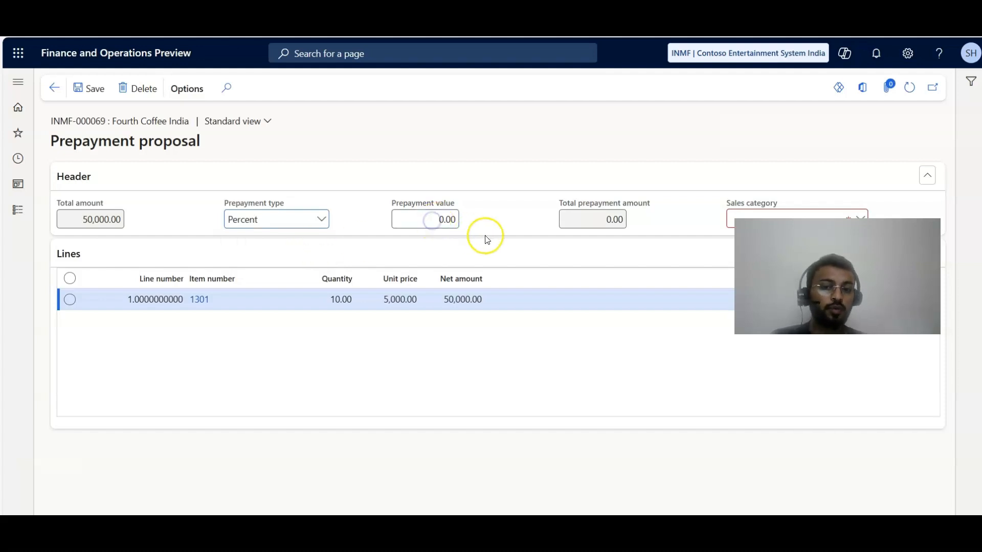
key("Caps_Lock")
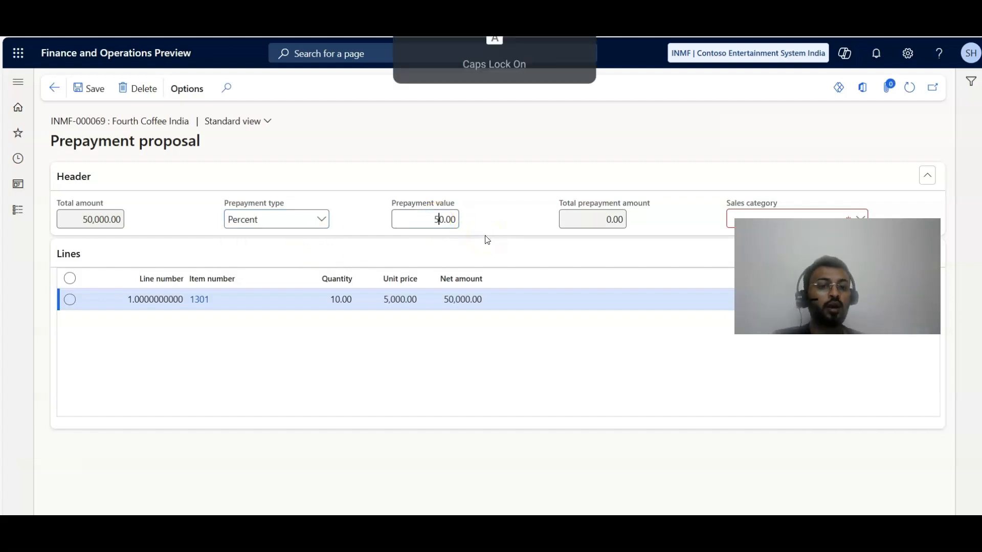
key("Caps_Lock")
key("Caps_Lock")
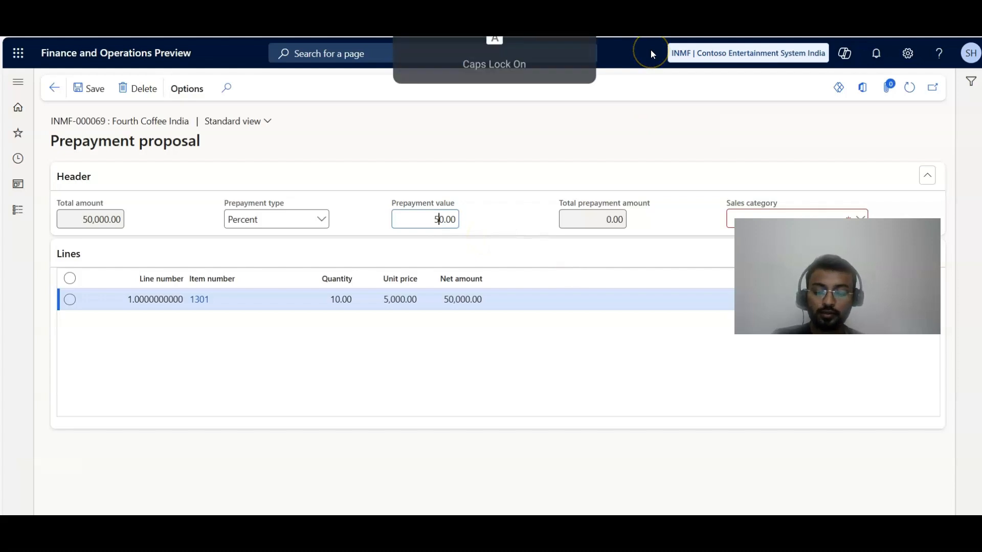
key("Tab")
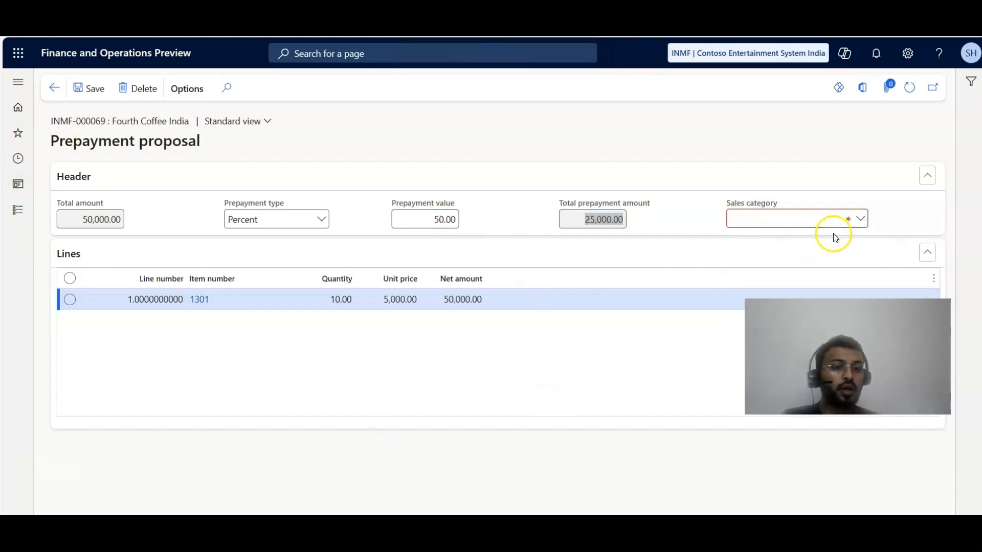
Assign the Auto audio parts category under Auto audio systems as the proposal's sales category and save the prepayment proposal
left_click(862, 216)
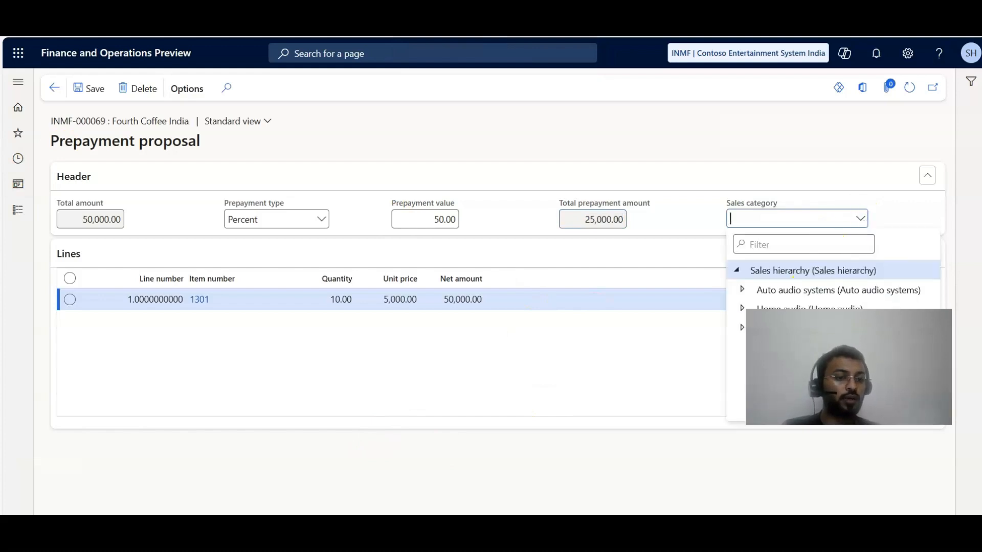
left_click(748, 295)
scroll(789, 317, "down", 1)
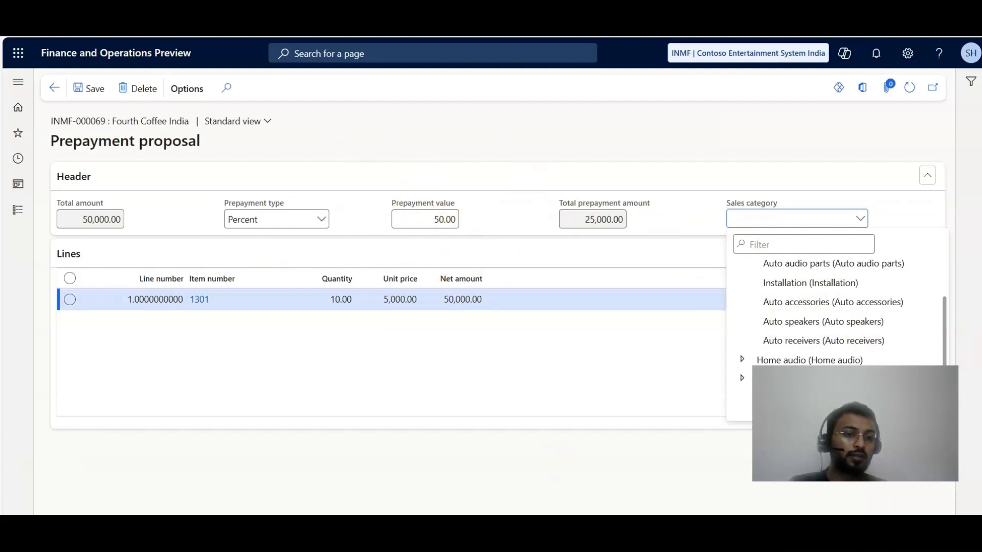
scroll(805, 307, "up", 1)
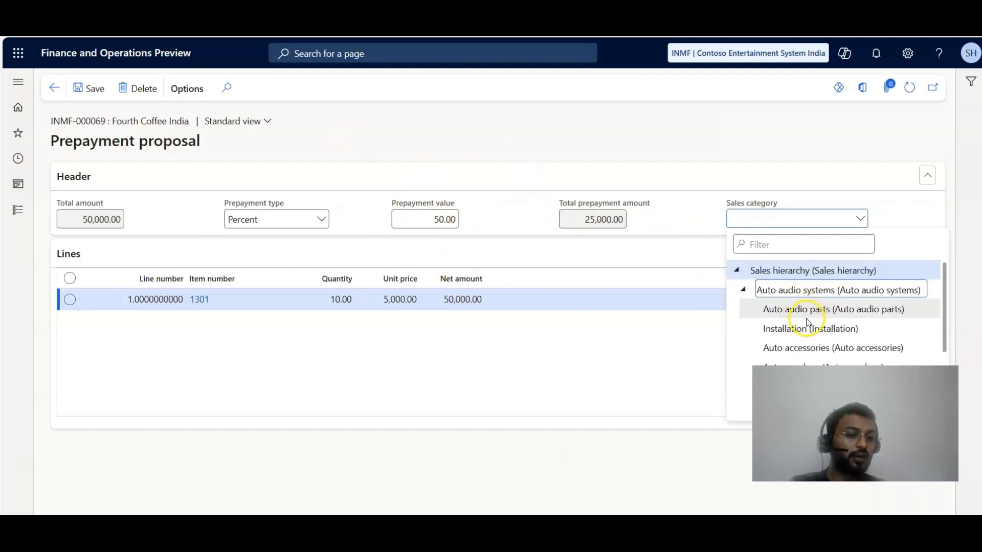
double_click(794, 310)
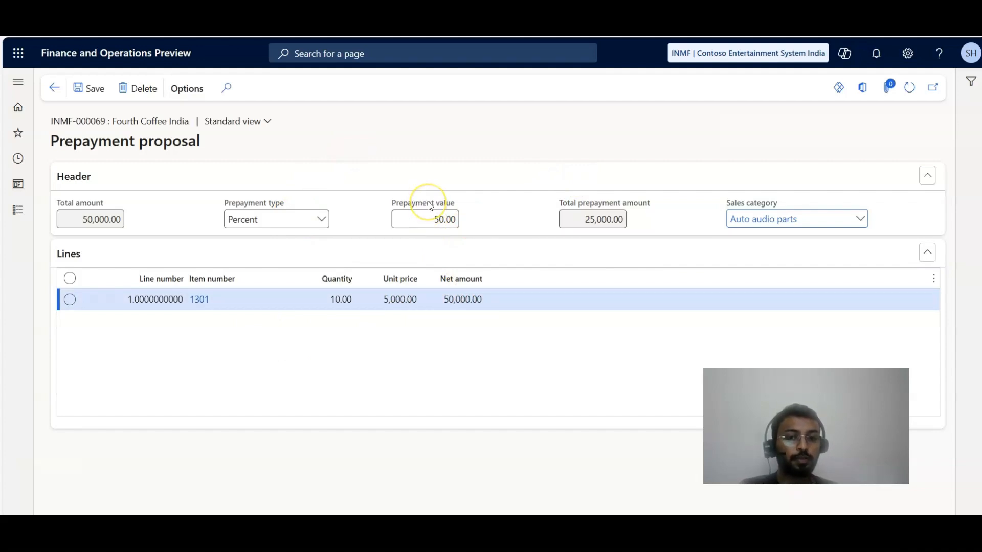
left_click_drag(575, 219, 646, 224)
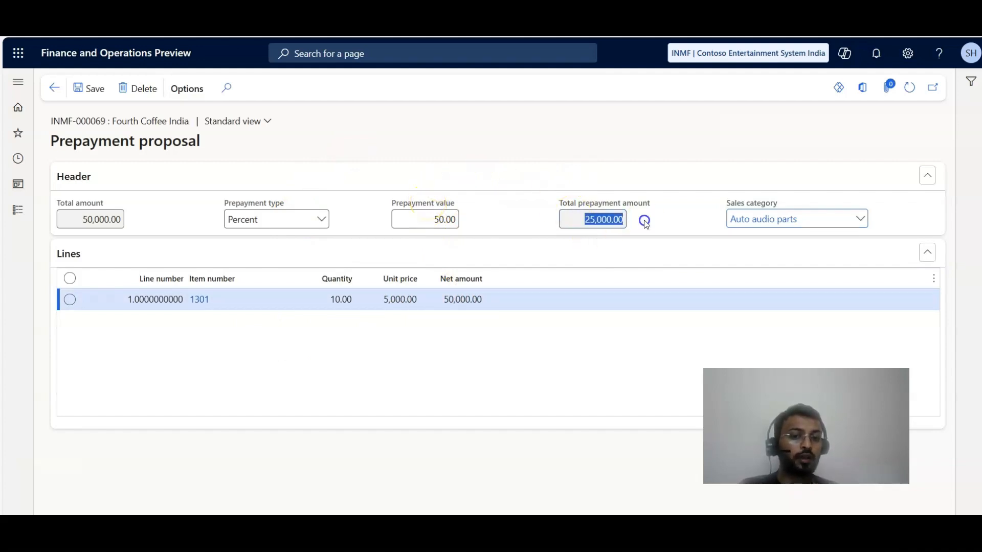
left_click(89, 91)
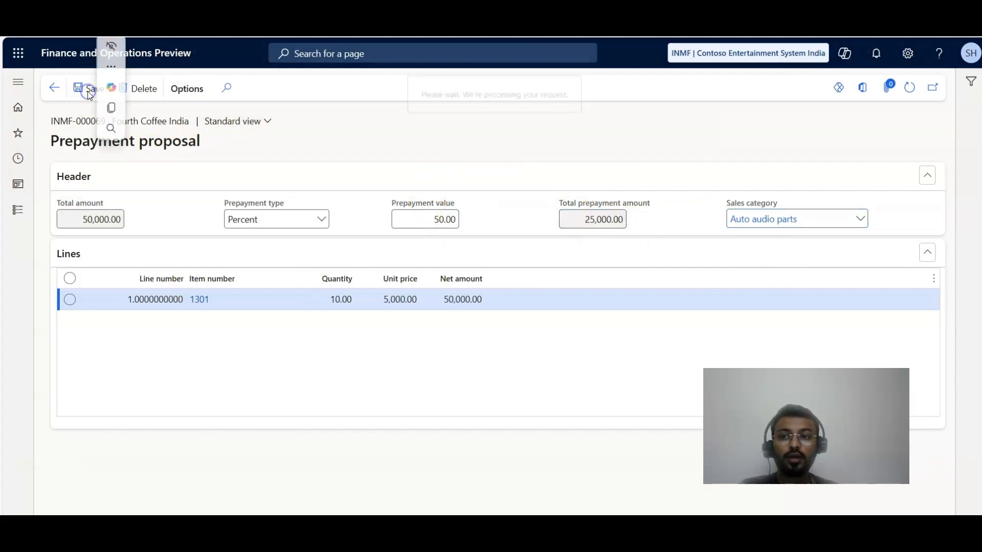
Open the prepayment invoice for the Fourth Coffee India sales order, review its Auto audio parts line and post the invoice
left_click(52, 87)
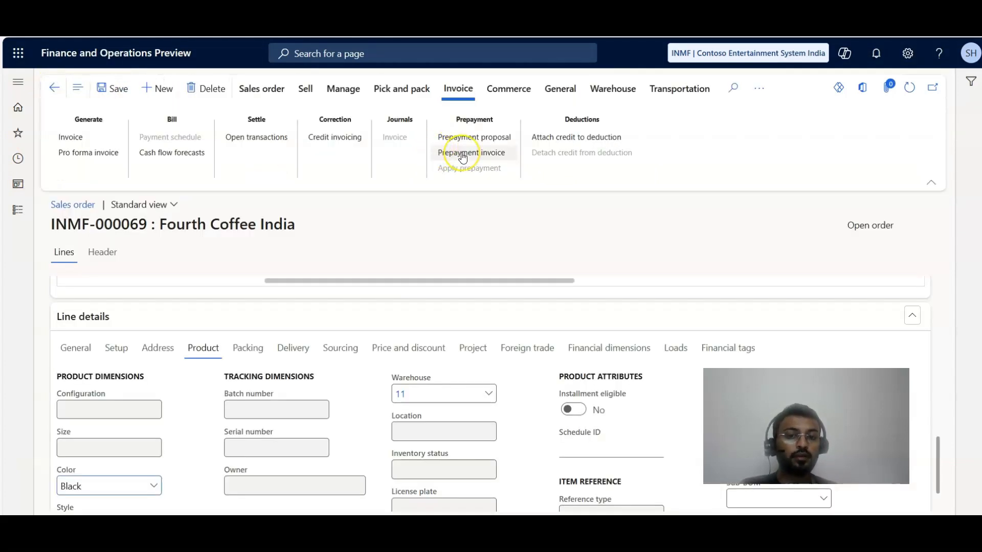
left_click(493, 159)
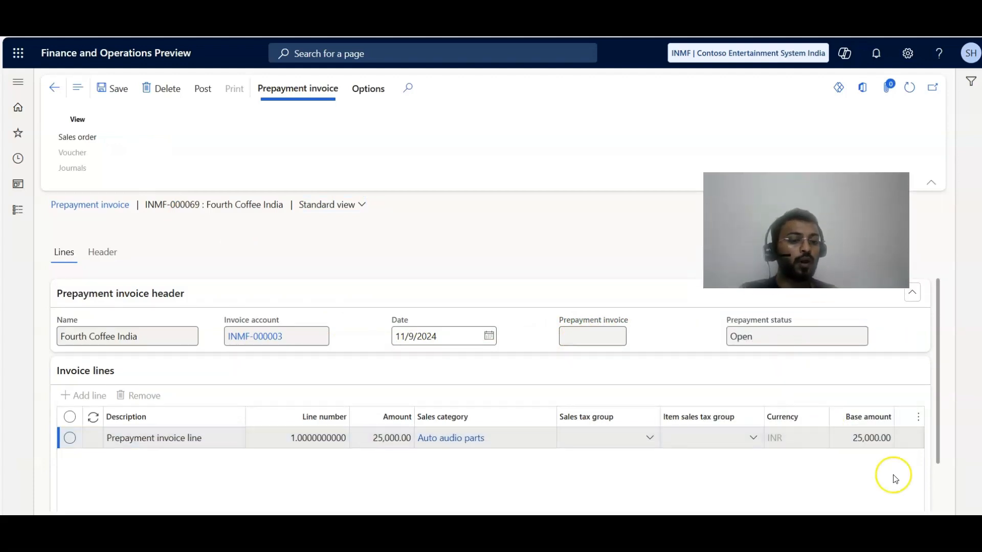
left_click(847, 442)
scroll(818, 449, "down", 1)
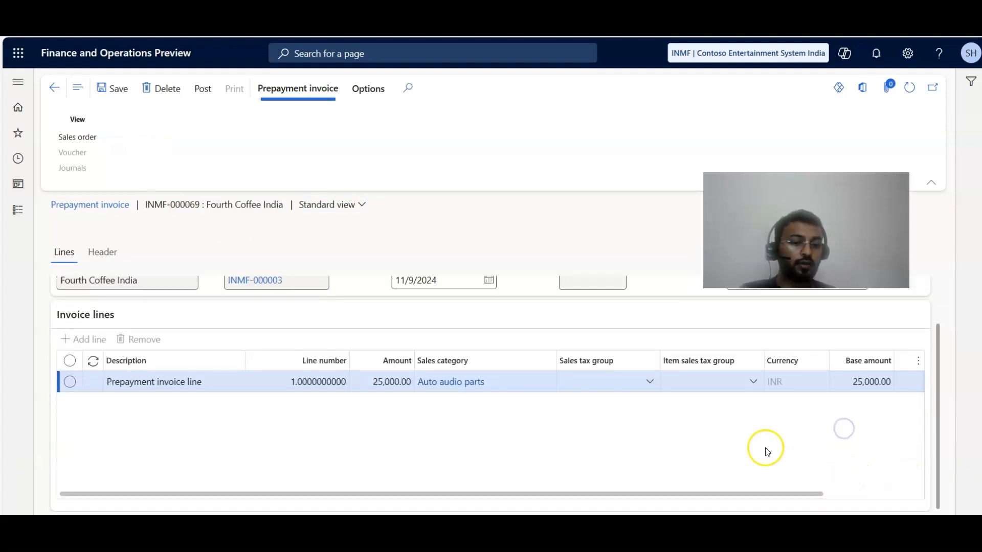
left_click(750, 387)
left_click(784, 450)
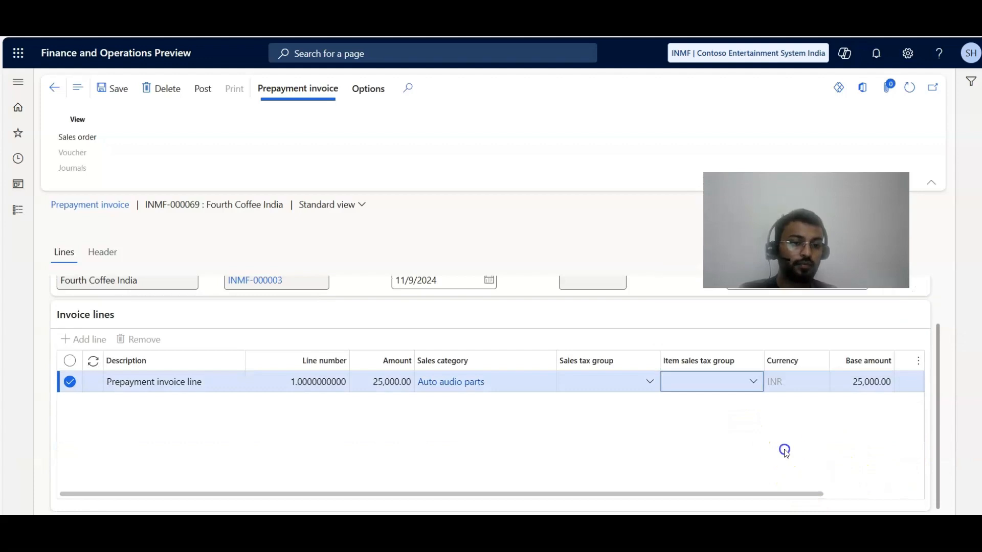
left_click_drag(774, 491, 970, 495)
left_click_drag(824, 487, 14, 491)
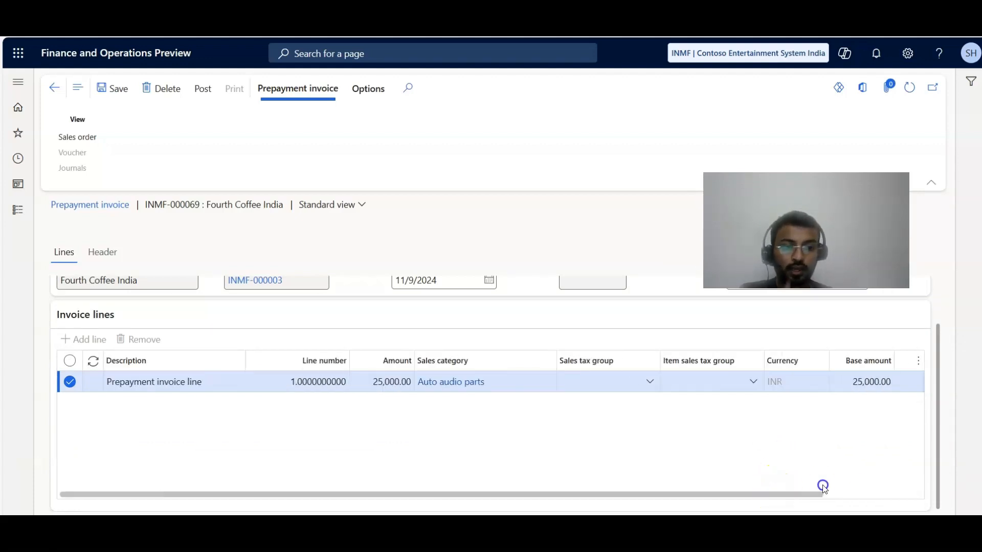
left_click(198, 92)
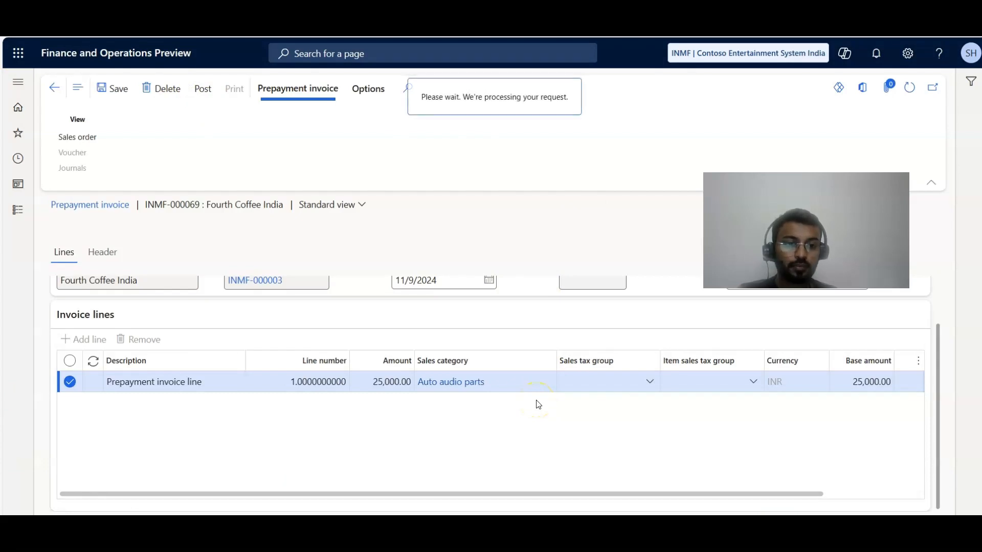
Check the prepayment invoice number and prepayment status in the posted invoice's header
scroll(536, 400, "up", 2)
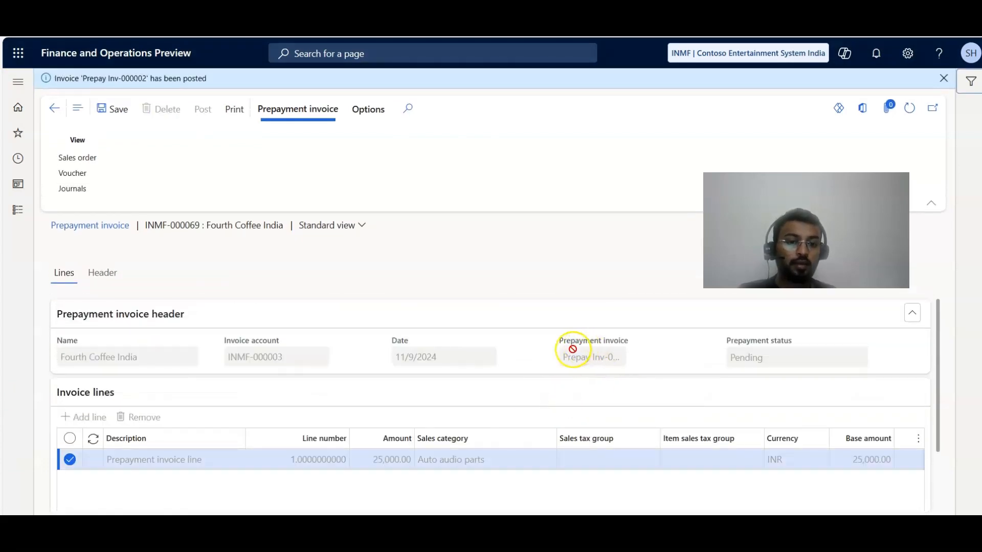
left_click_drag(566, 356, 678, 358)
left_click(633, 353)
left_click_drag(560, 353, 671, 361)
left_click(599, 351)
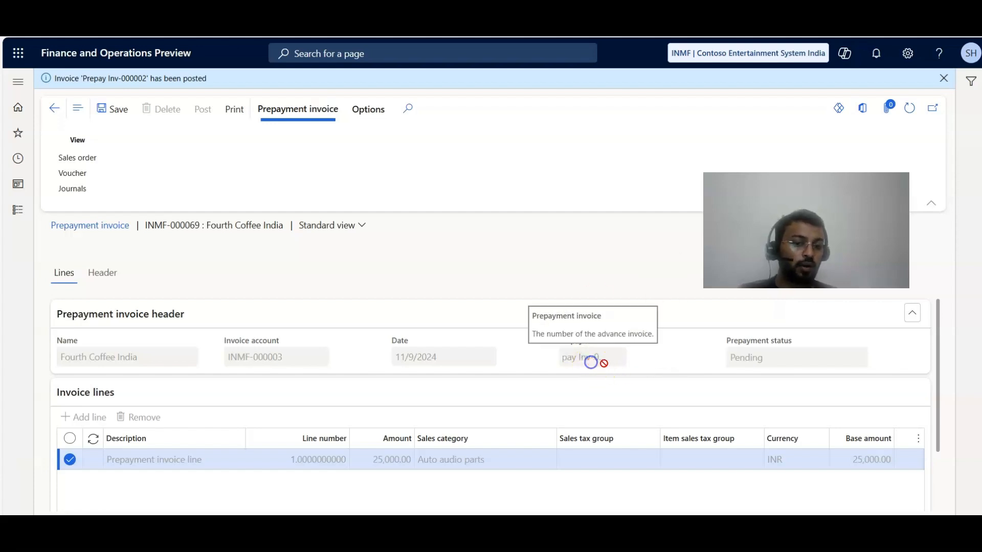
scroll(427, 327, "down", 1)
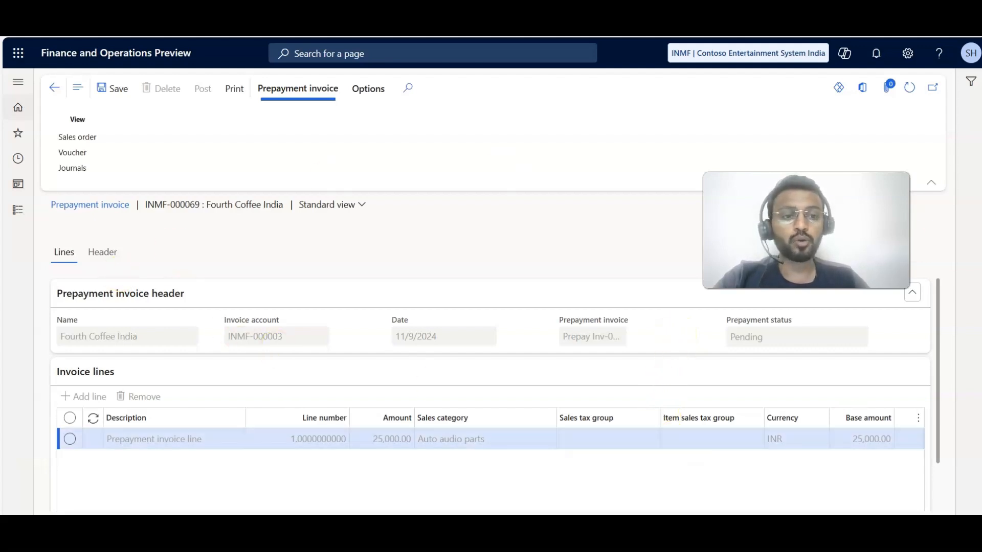
Open the posted prepayment invoice's voucher and examine the ledger accounts, amounts and posting types of its transactions
left_click(56, 156)
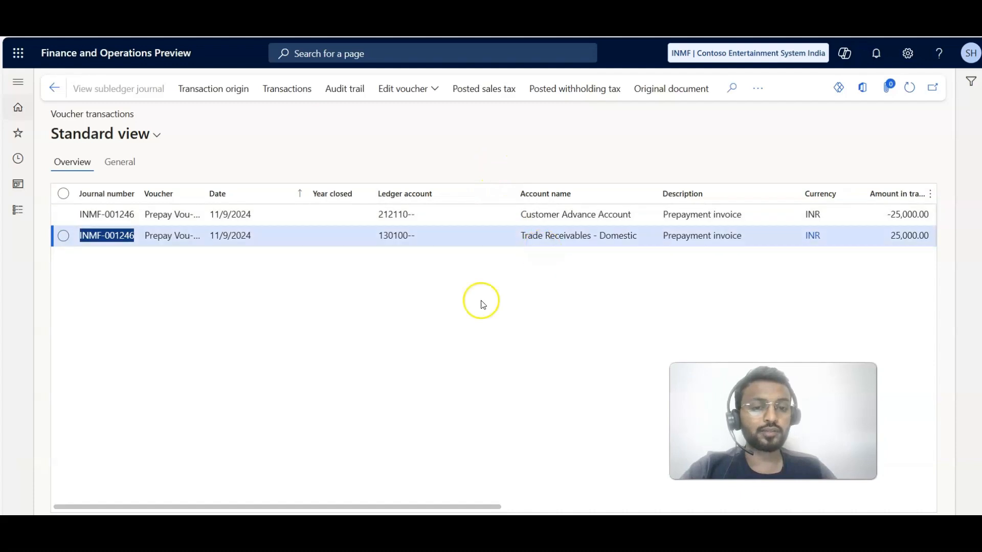
left_click_drag(450, 506, 555, 507)
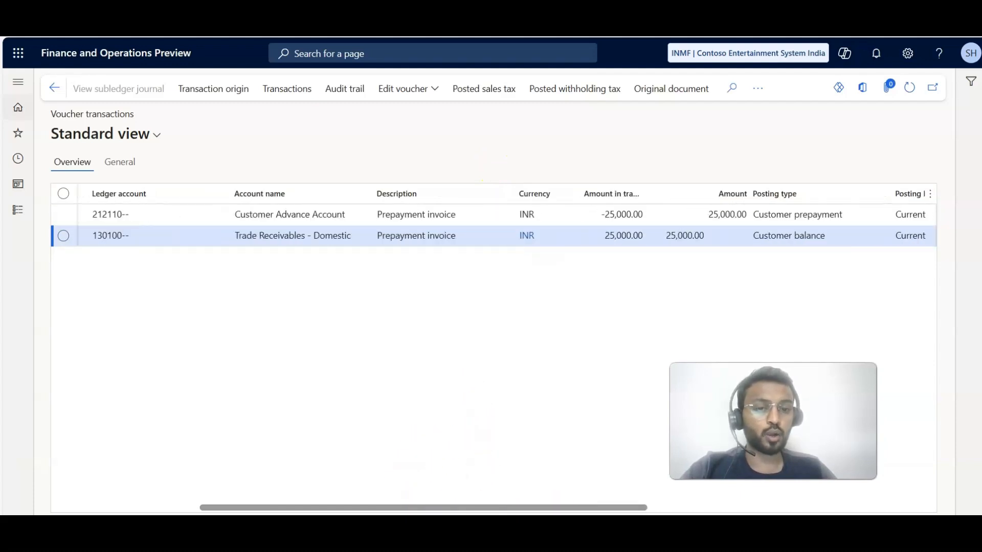
left_click_drag(278, 233, 458, 239)
left_click_drag(627, 236, 429, 241)
left_click_drag(313, 215, 69, 214)
left_click(317, 217)
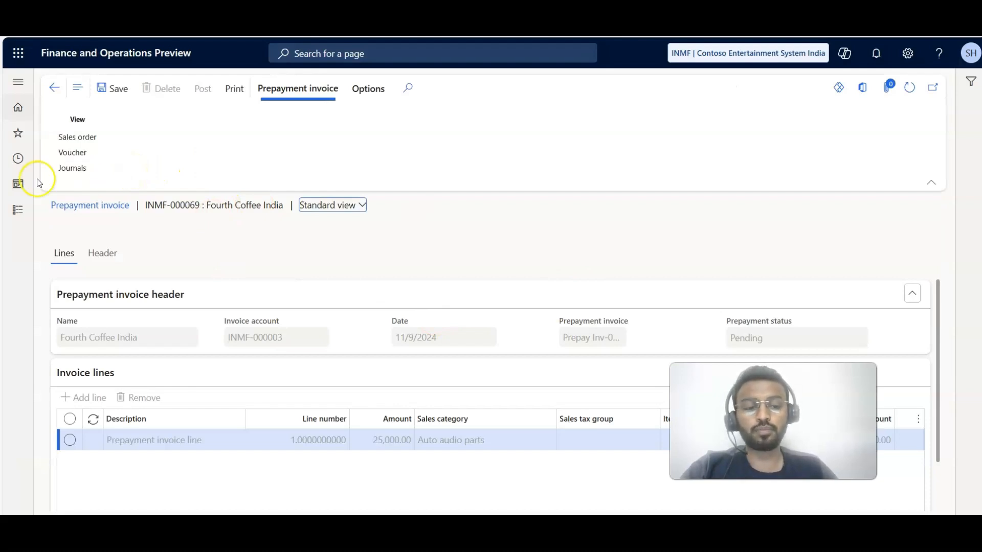
Return to the sales order and, in a separate window, create a customer payment journal with the name CUSTP
left_click(57, 95)
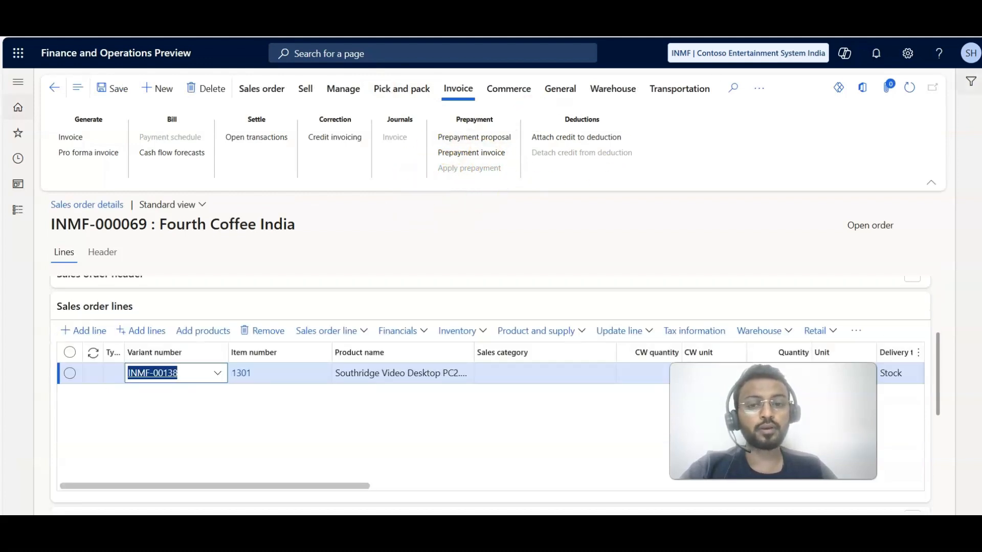
left_click(907, 88)
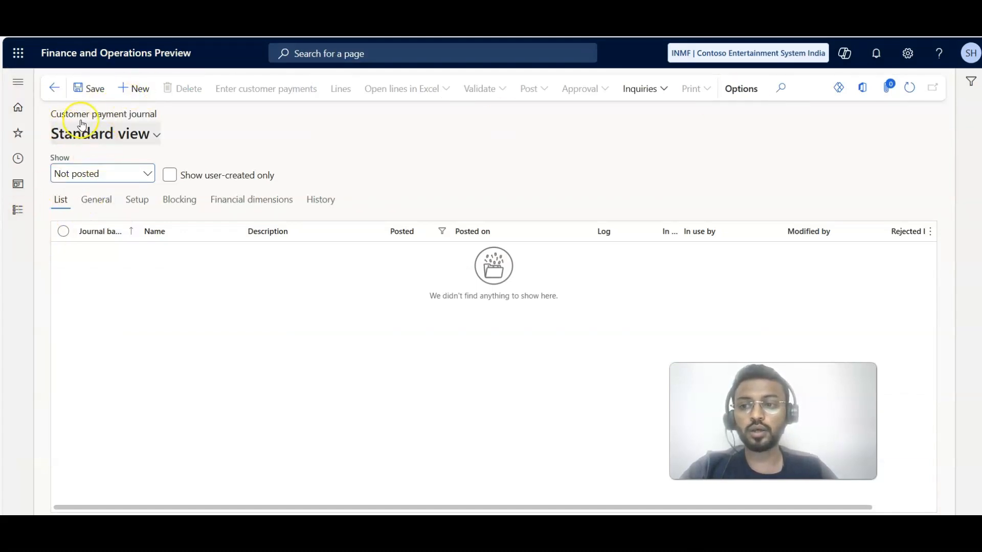
left_click(136, 88)
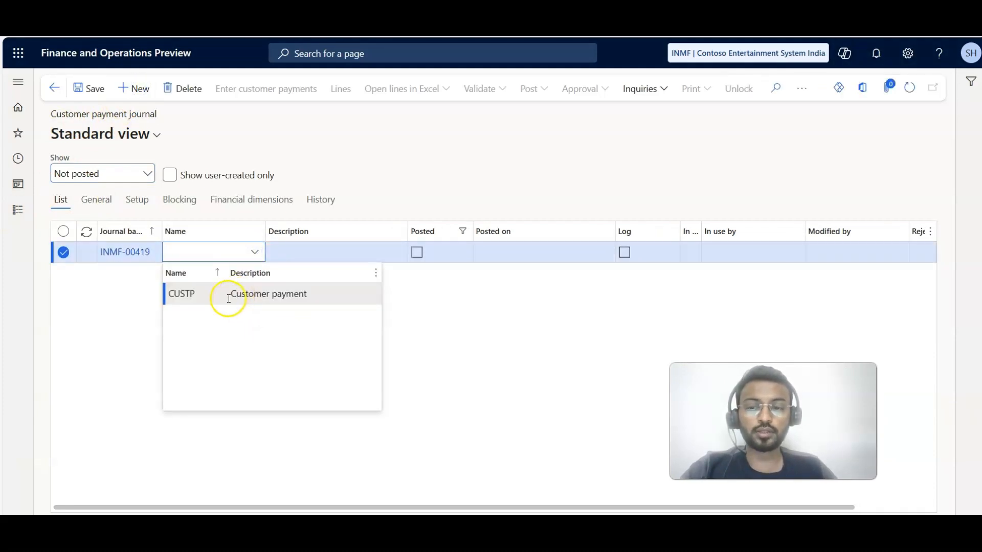
left_click(225, 291)
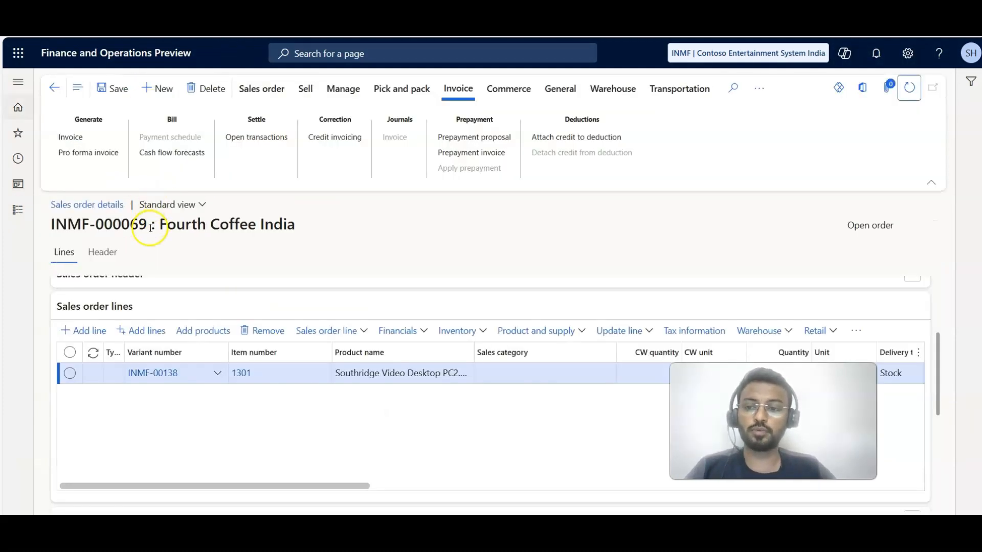
Copy the customer account from the sales order header and enter it as the account on the CUSTP payment line
left_click(102, 252)
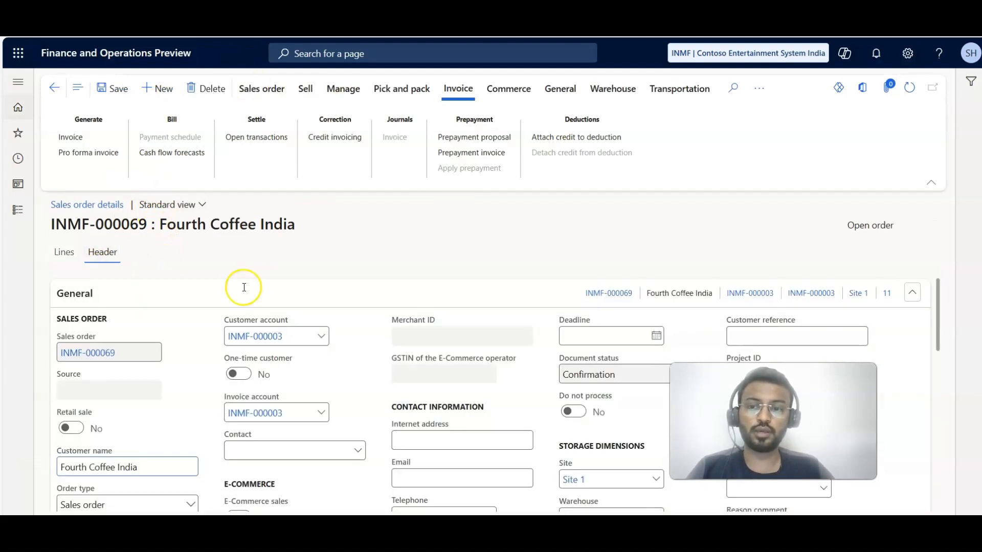
double_click(280, 336)
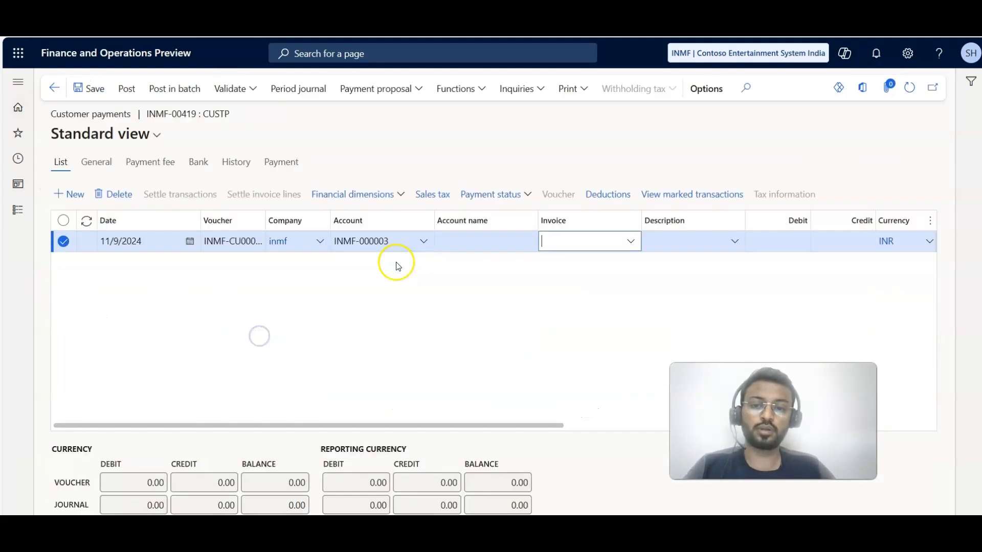
key("Tab")
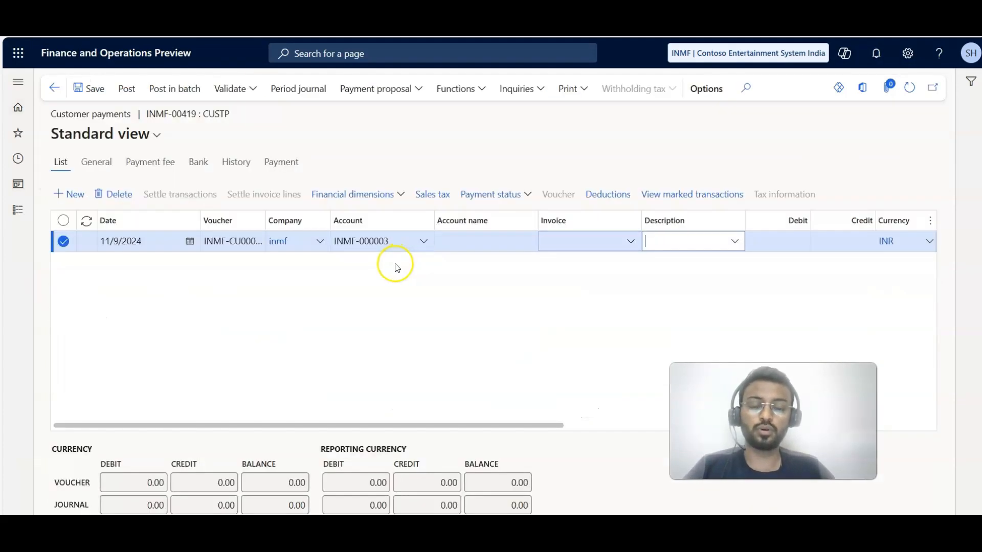
left_click(483, 242)
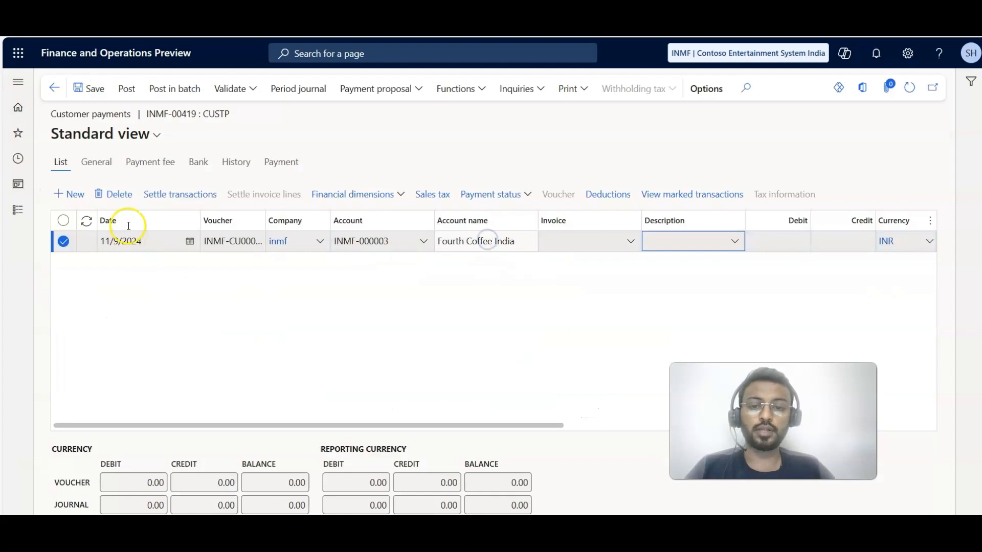
Open transaction settlement for the Fourth Coffee India payment line and mark the posted prepayment invoice for settlement
left_click(167, 194)
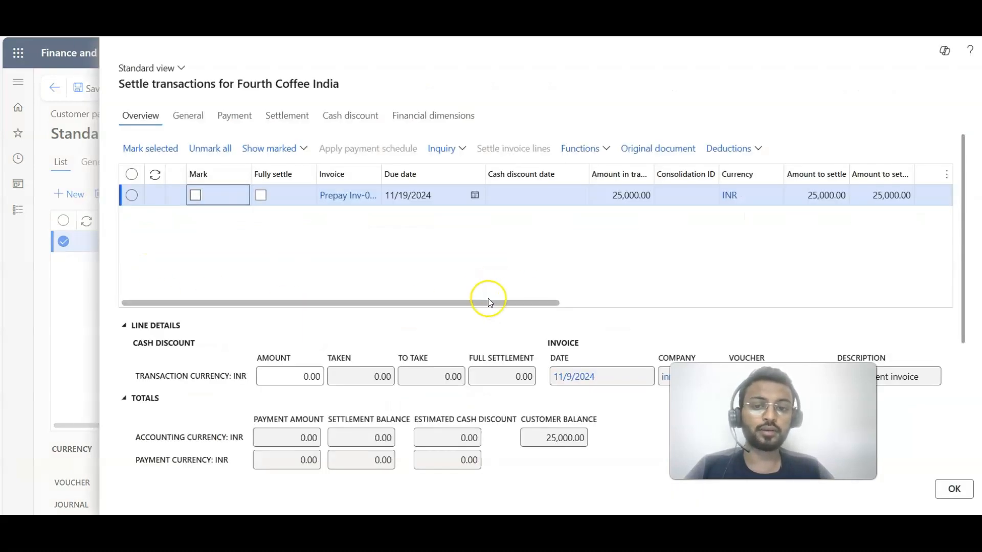
left_click_drag(483, 303, 953, 302)
left_click(310, 378)
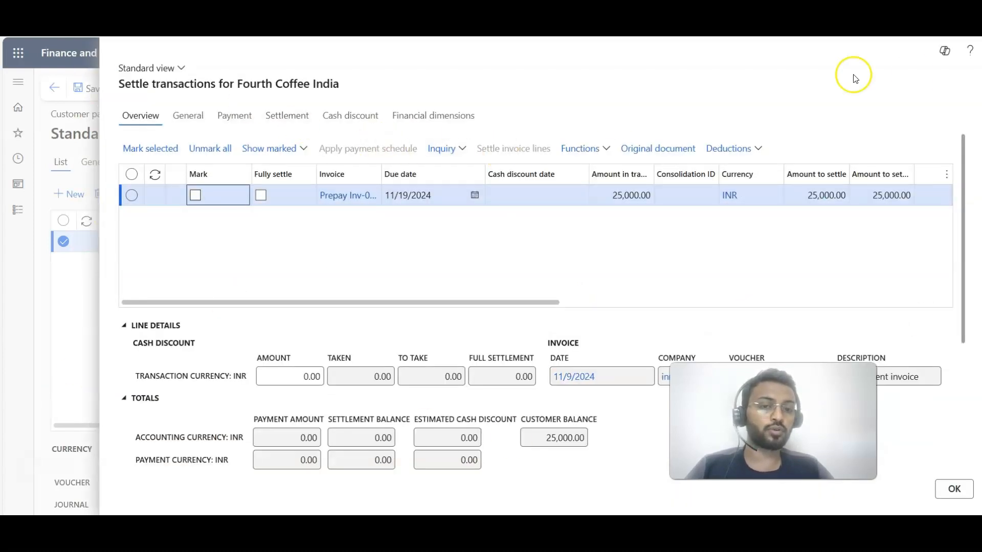
left_click(199, 198)
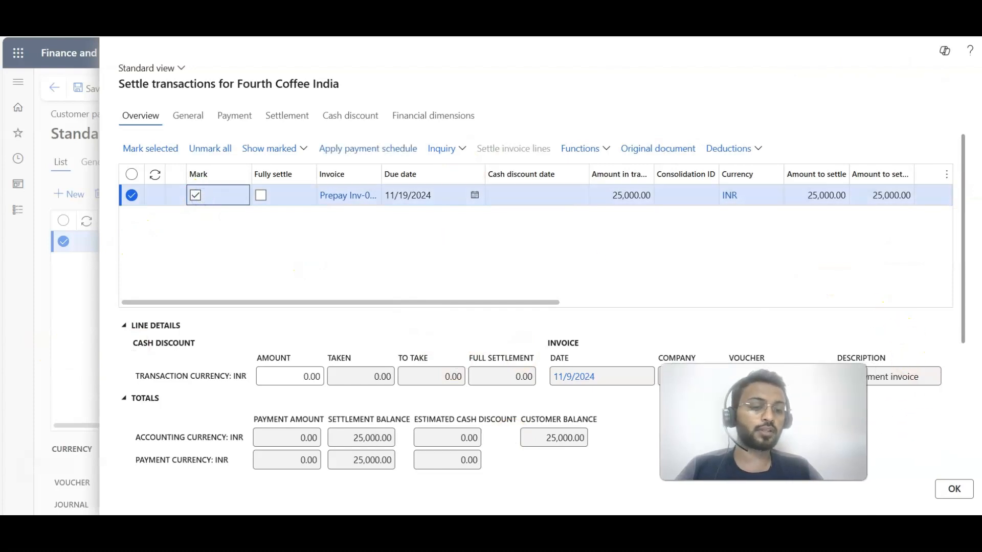
left_click(954, 488)
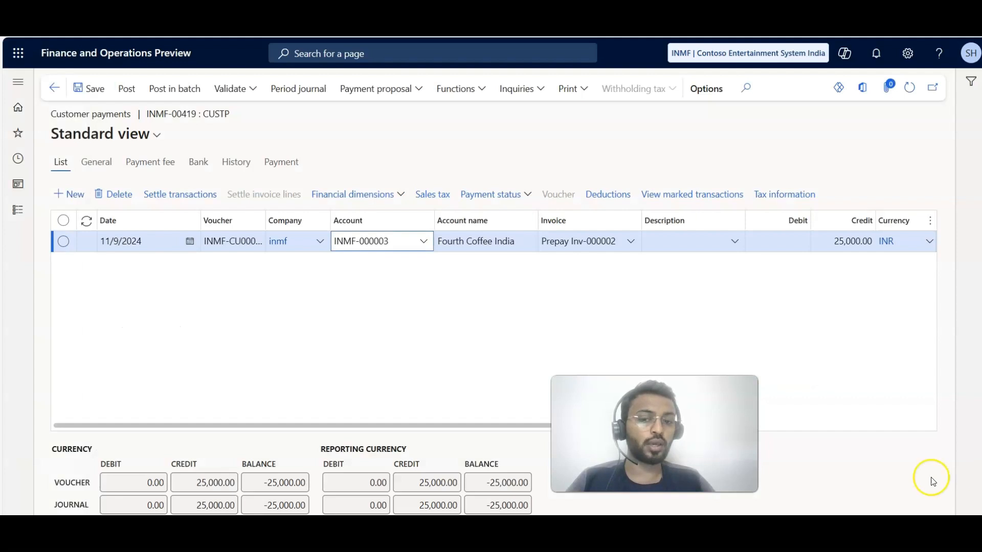
Set the payment's offset to Bank account IND OPER, method of payment EP and payment reference 2345678, and post the journal
left_click_drag(451, 425, 681, 426)
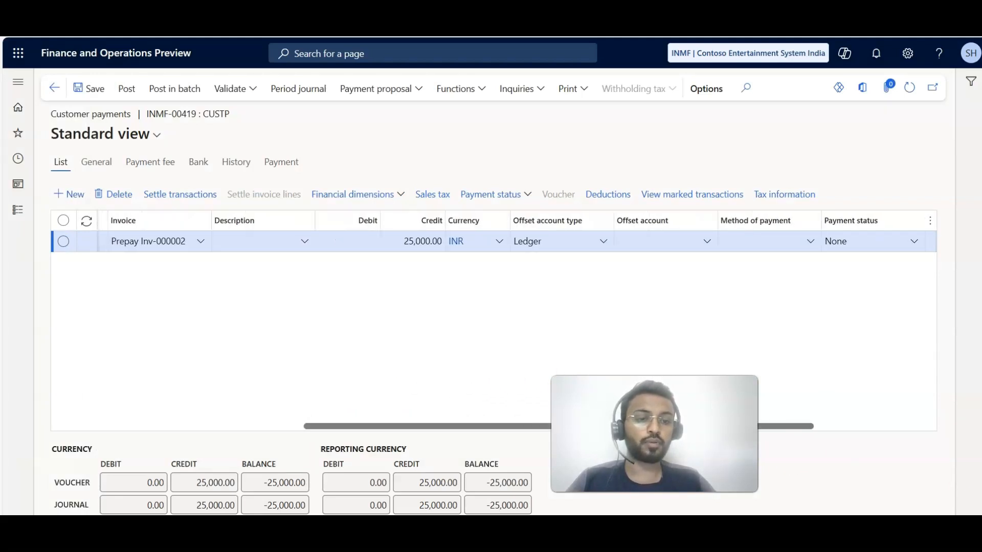
left_click(599, 242)
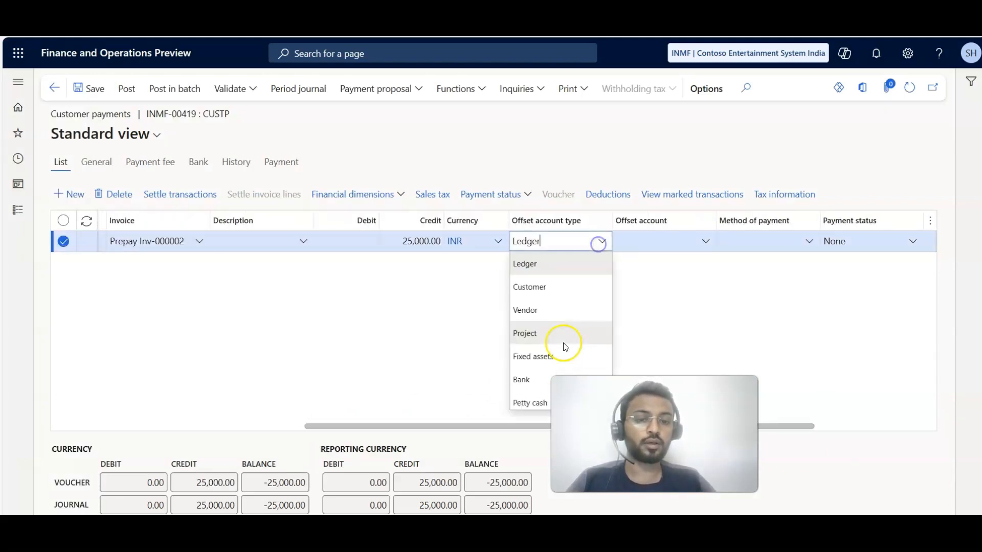
left_click(522, 381)
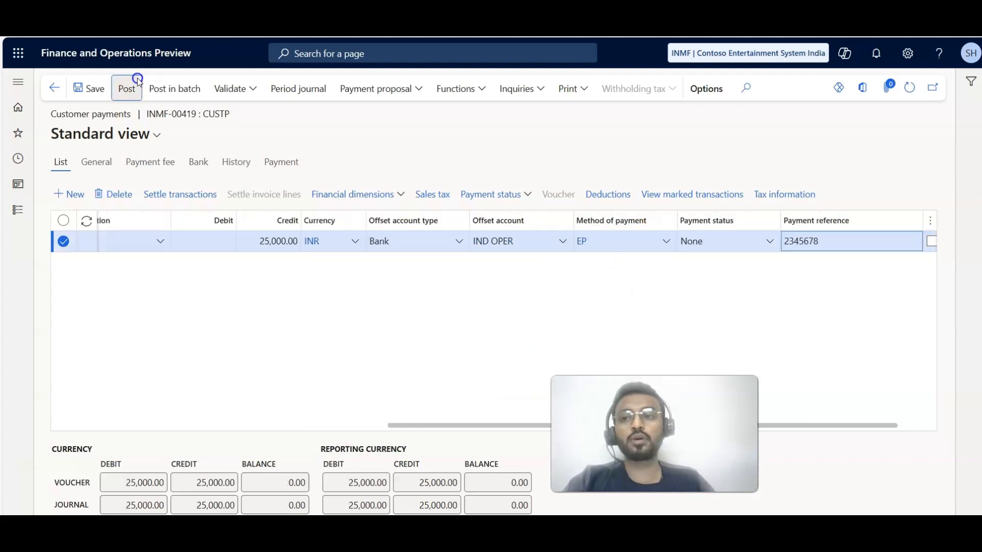
left_click(127, 88)
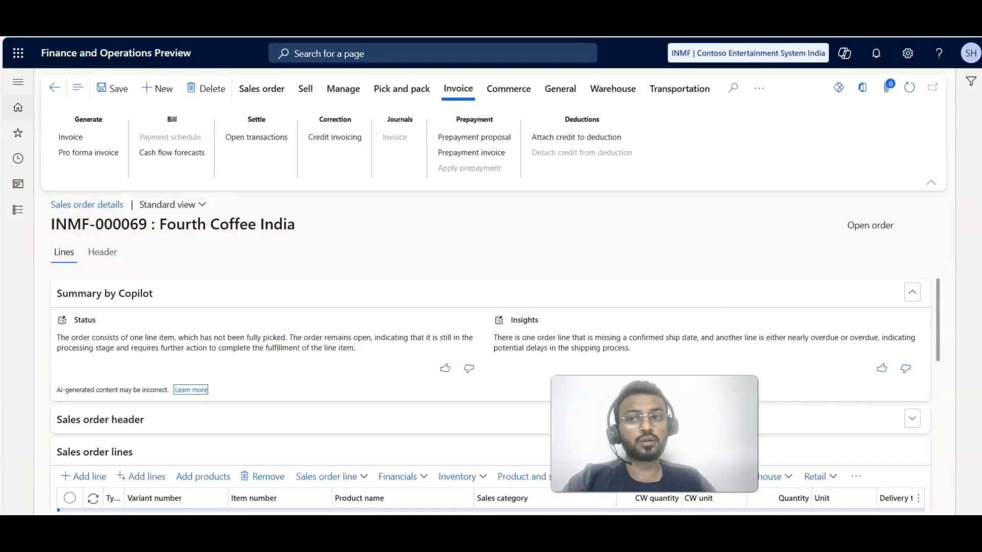
Open prepayment application for the sales order and select the paid prepayment invoice to apply
left_click(481, 159)
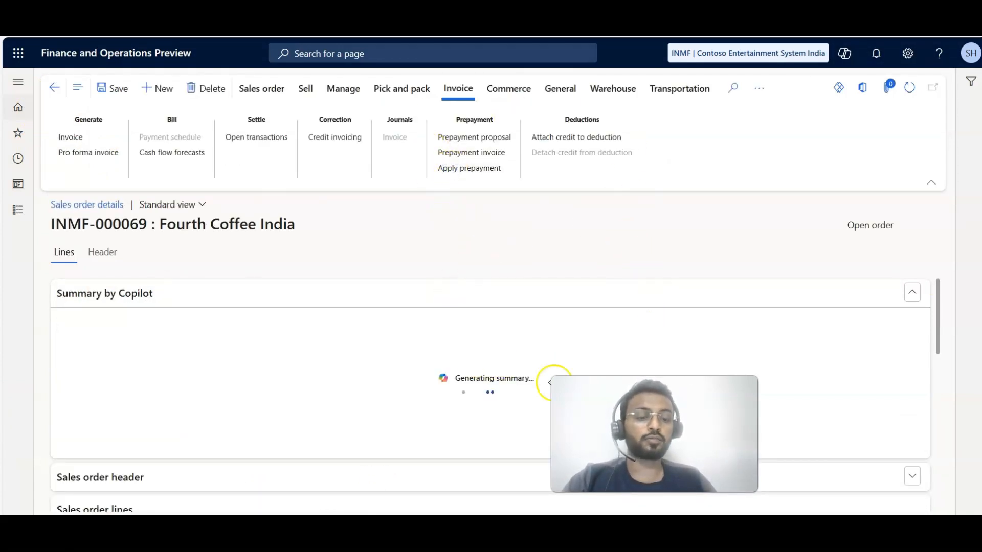
left_click(271, 259)
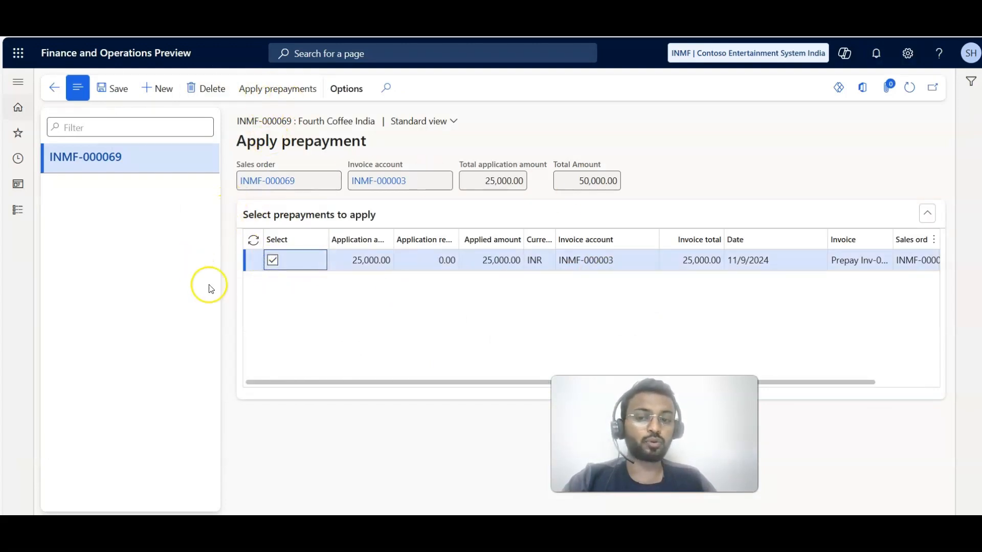
left_click(272, 260)
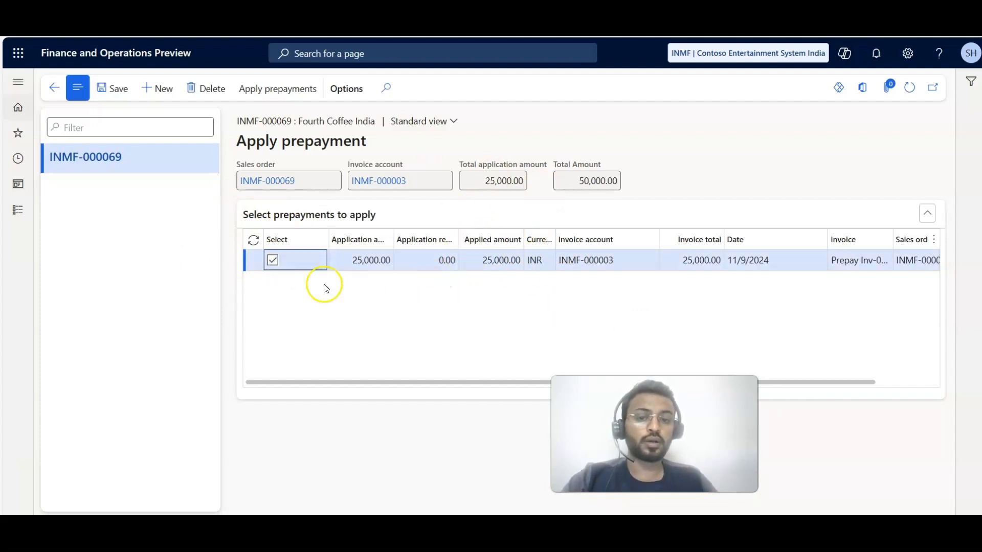
Clear and reselect the prepayment line to compare the application totals, and set its applied amount to 20,000
left_click(277, 261)
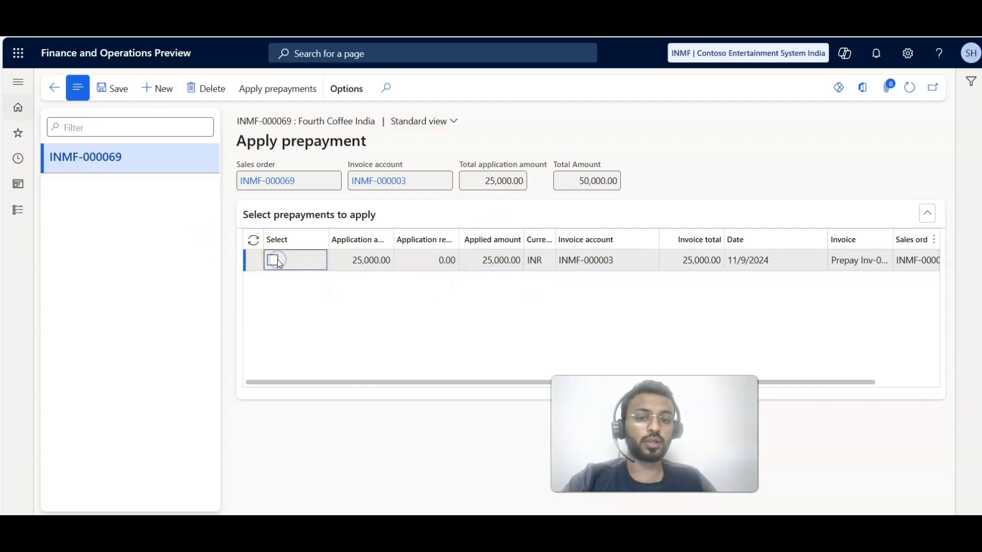
left_click_drag(462, 165, 550, 158)
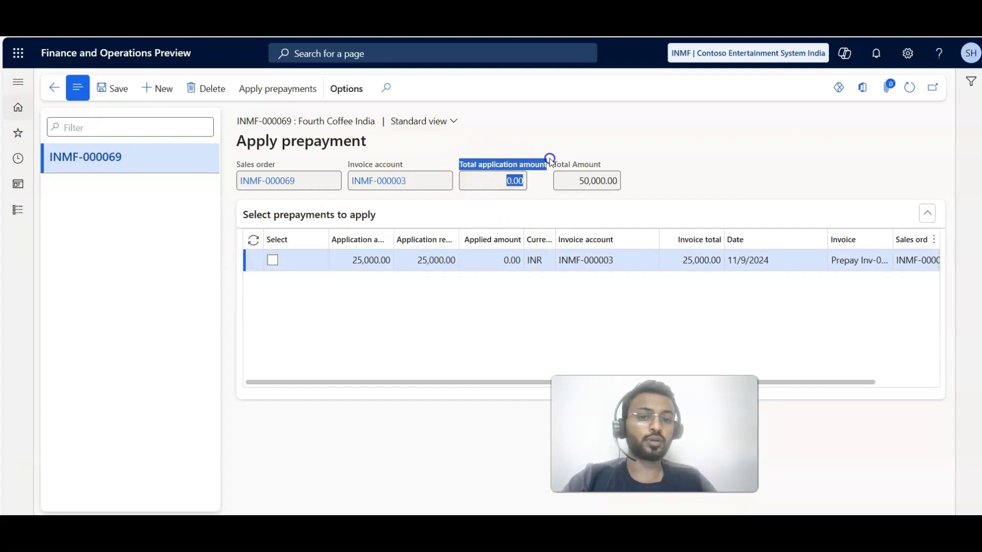
mouse_move(464, 242)
left_mouse_down()
mouse_move(523, 242)
mouse_move(463, 244)
left_mouse_up()
left_click(272, 260)
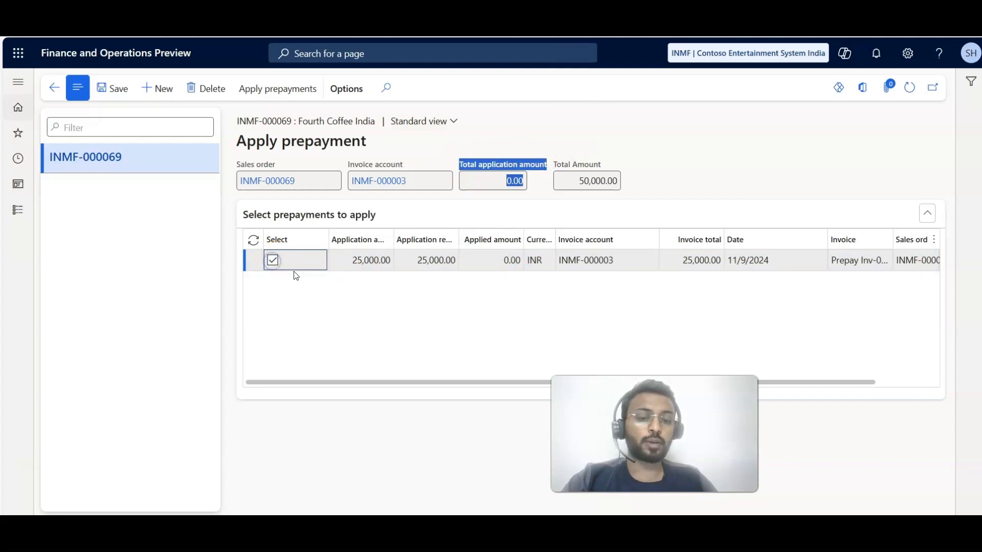
left_click(500, 260)
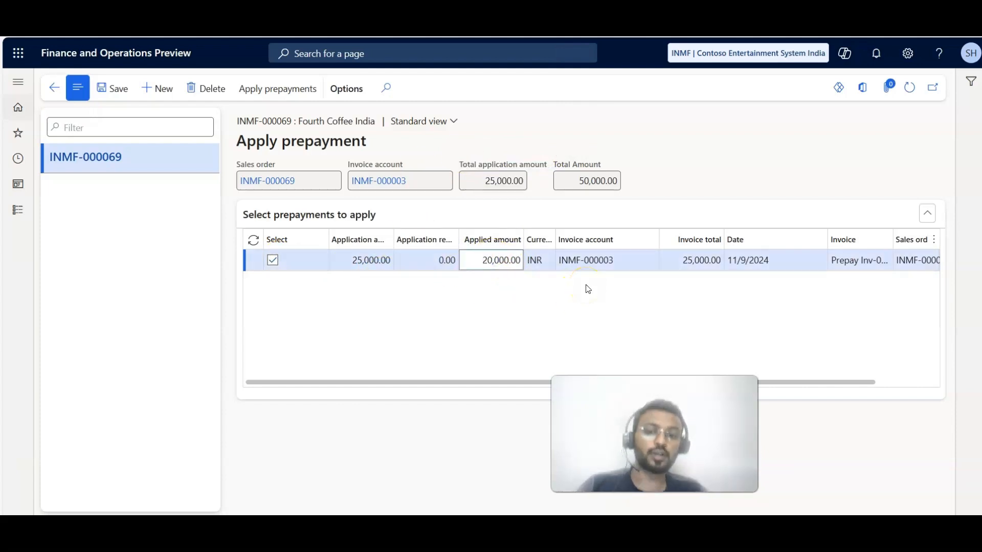
Try applying only 20,000 of the prepayment invoice to the sales order
key("Caps_Lock")
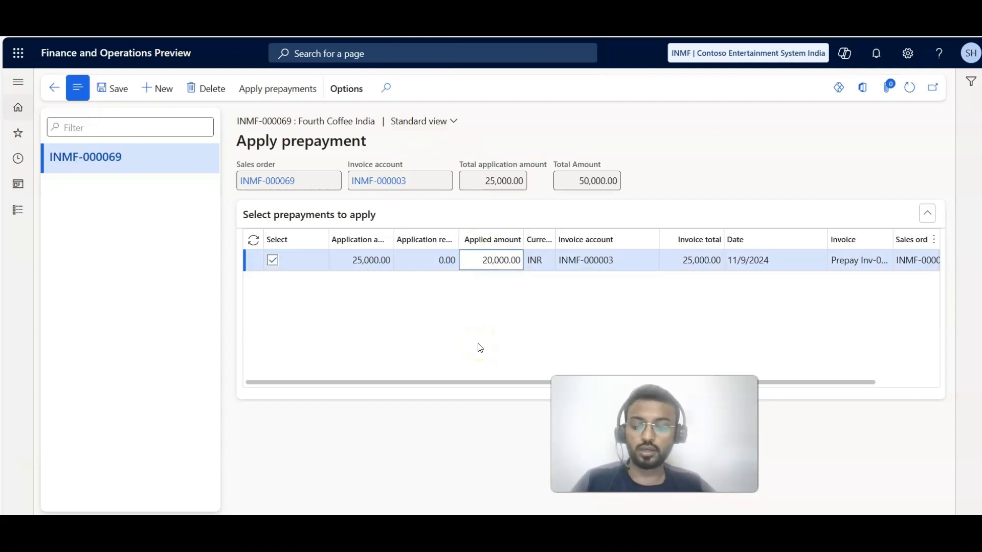
key("Caps_Lock")
key("Tab")
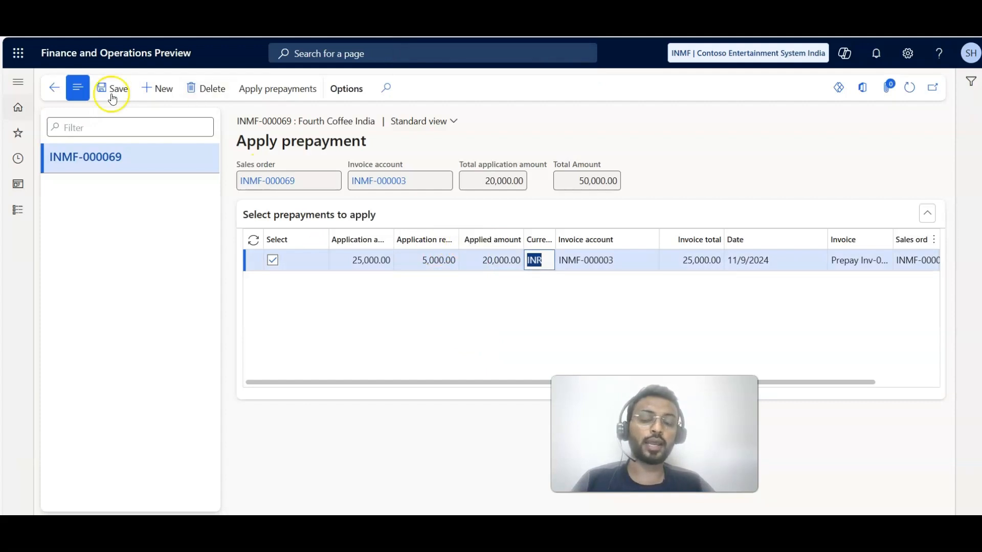
left_click(162, 88)
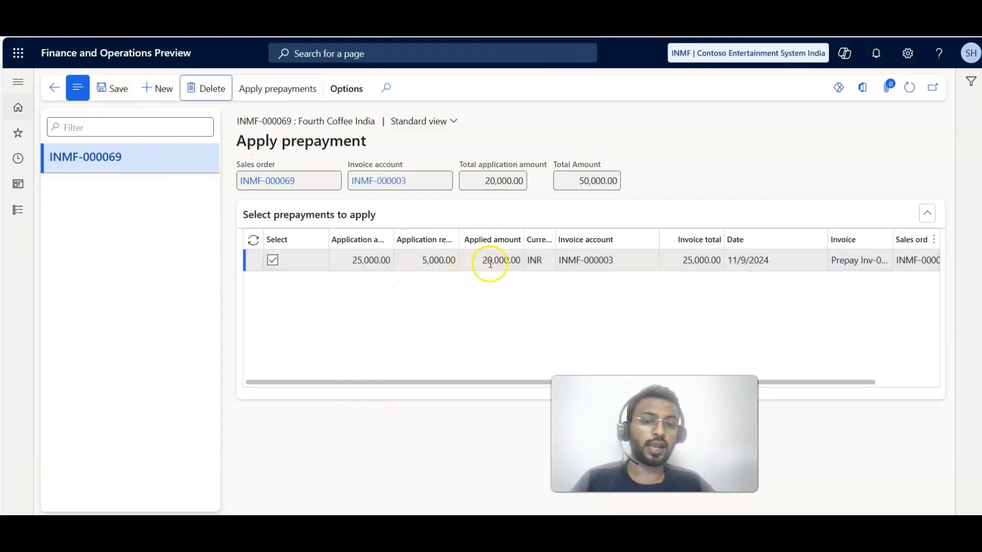
Reset the prepayment line's applied amount to the full 25,000 and return to the sales order
left_click(490, 262)
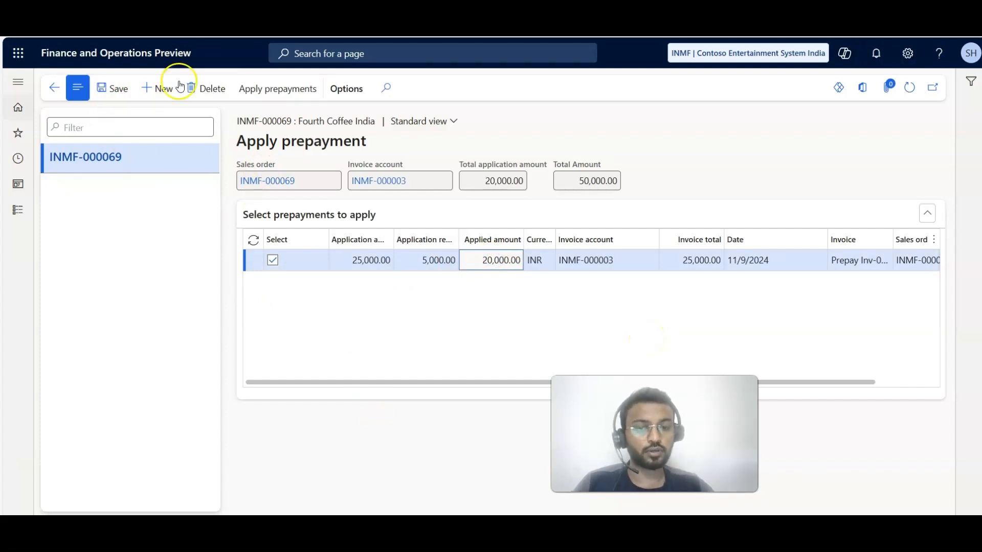
left_click(490, 259)
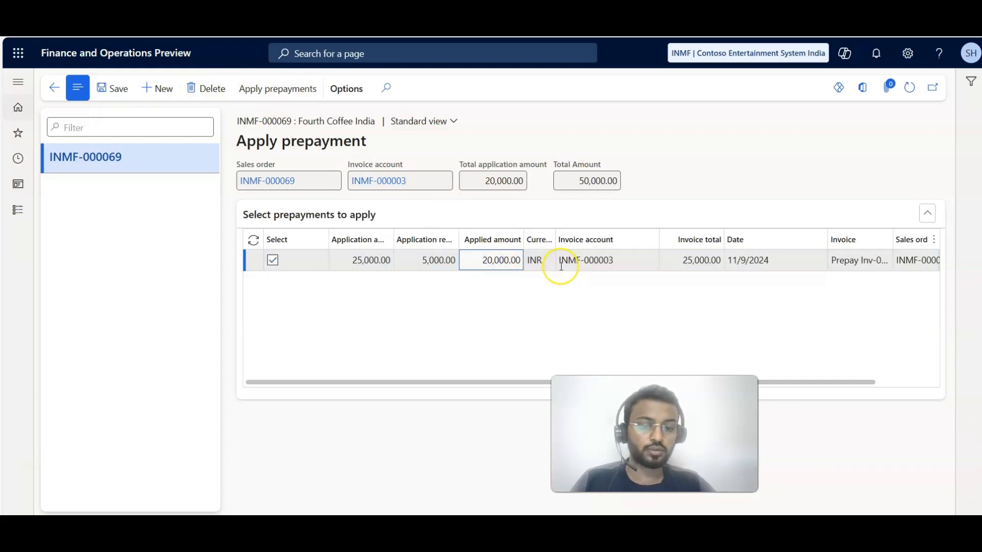
left_click(506, 266)
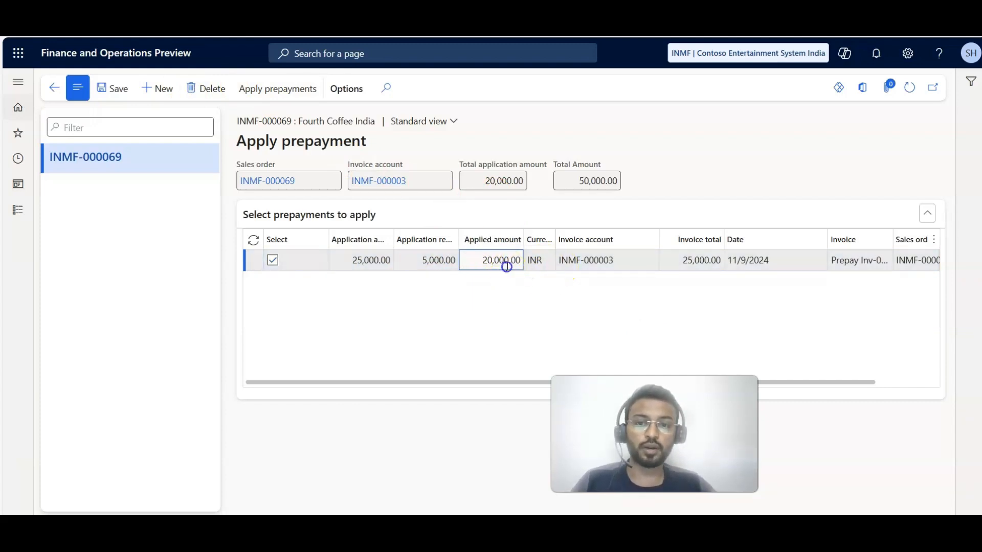
left_click(274, 267)
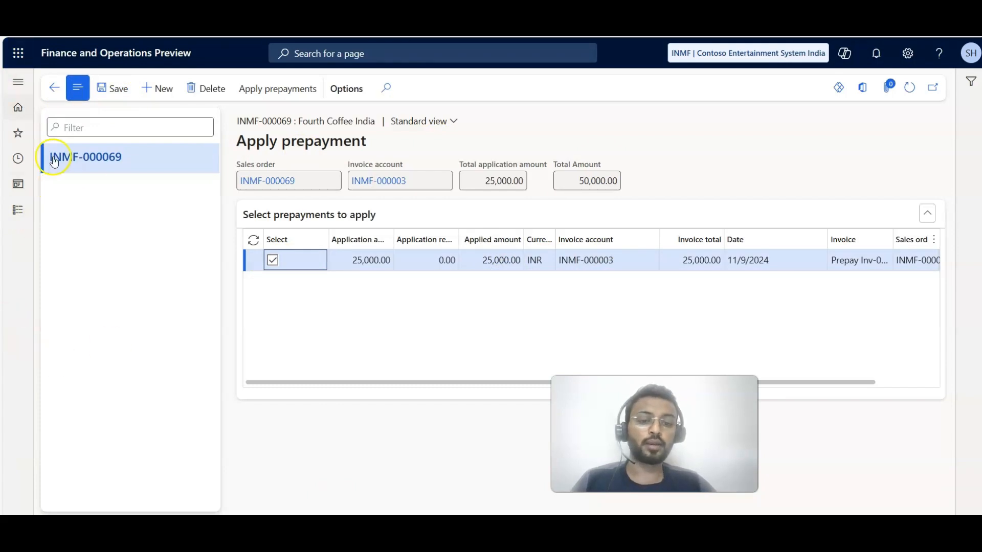
left_click(54, 88)
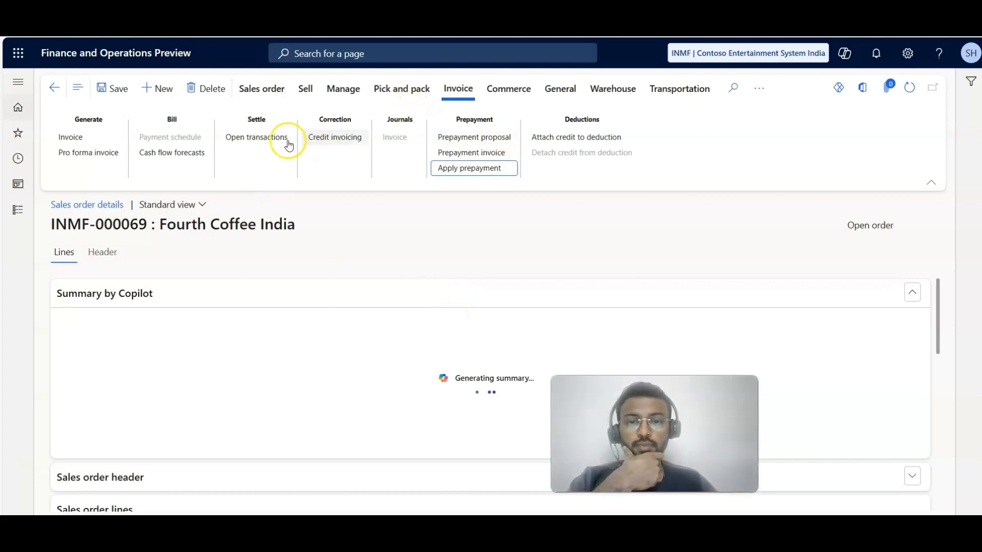
Start posting the sales order's invoice and choose which quantity to invoice
left_click(71, 136)
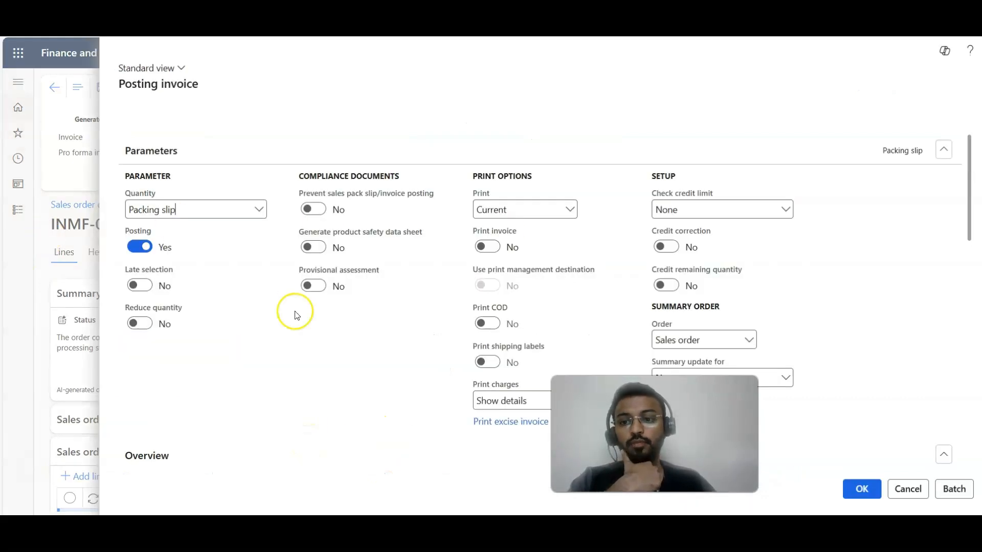
scroll(324, 322, "down", 5)
scroll(326, 349, "up", 5)
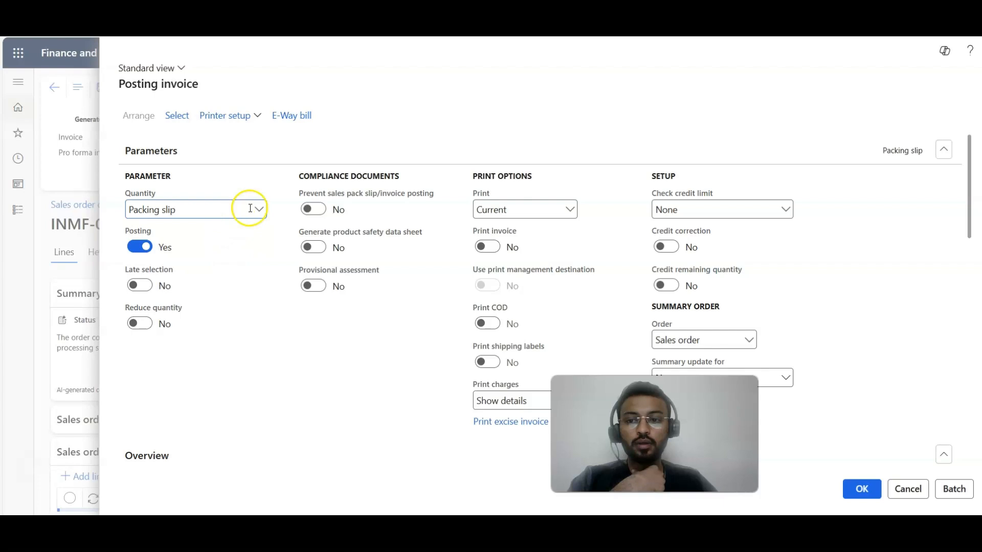
left_click(259, 211)
left_click(182, 247)
scroll(324, 372, "down", 10)
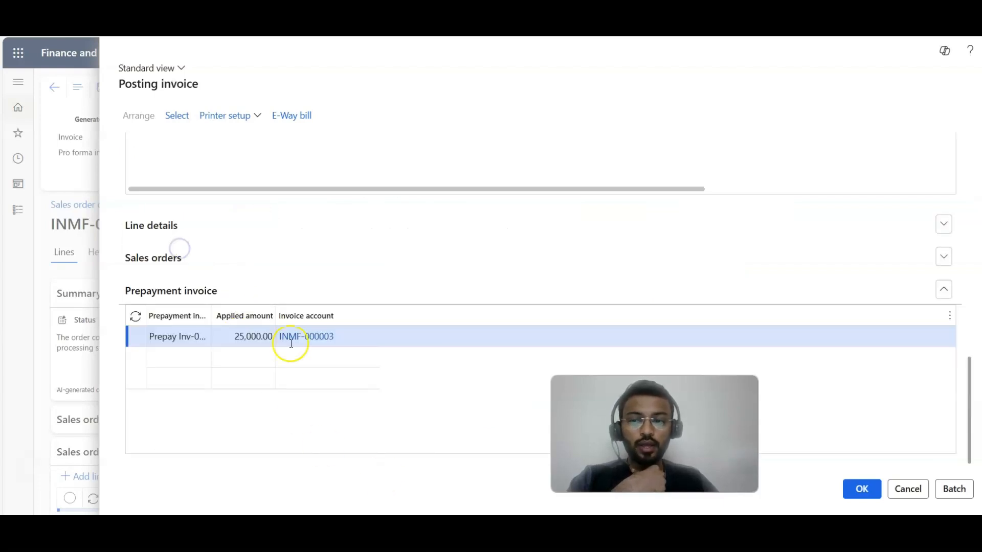
Check the sales order and applied prepayment invoice included in the posting, and post the sales invoice without printing it
left_click(228, 259)
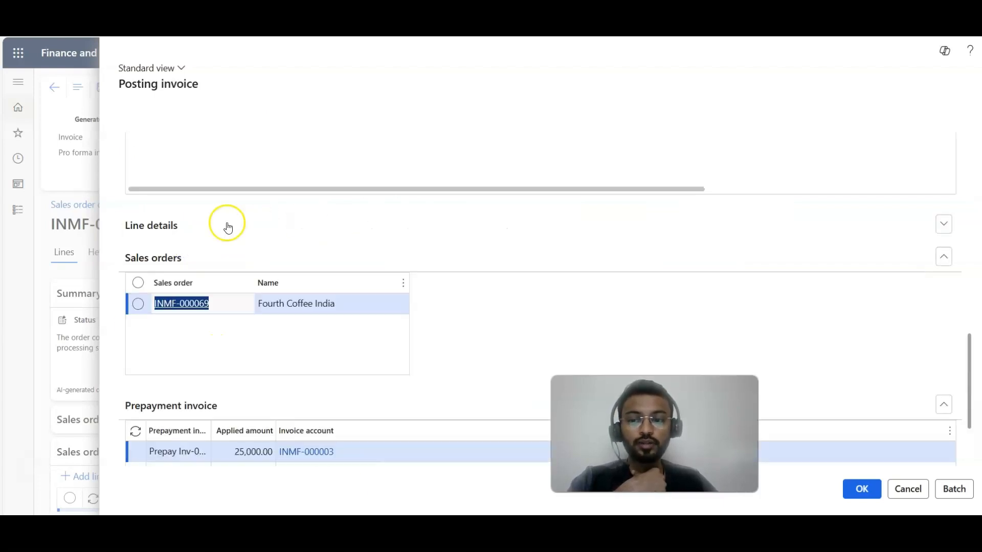
scroll(198, 383, "down", 3)
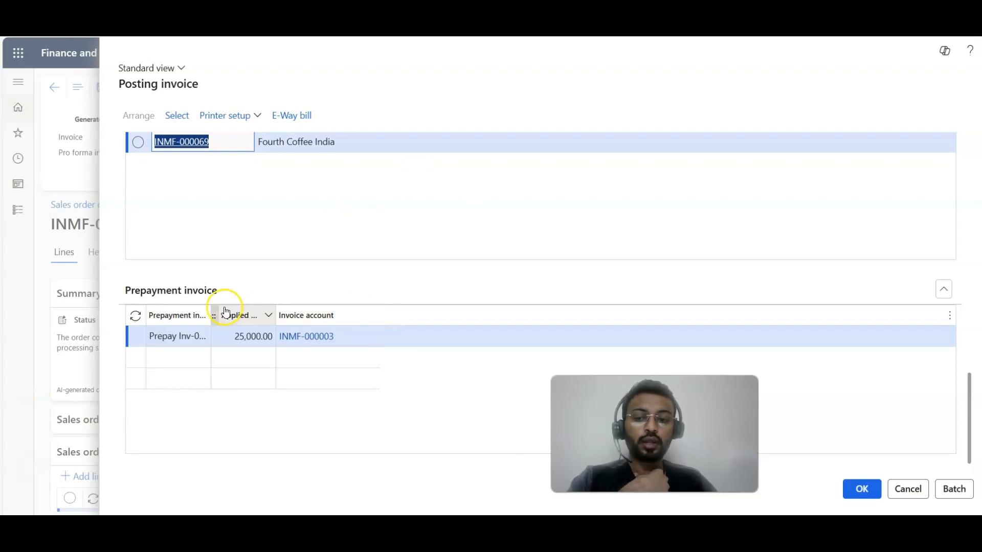
left_click_drag(210, 310, 308, 311)
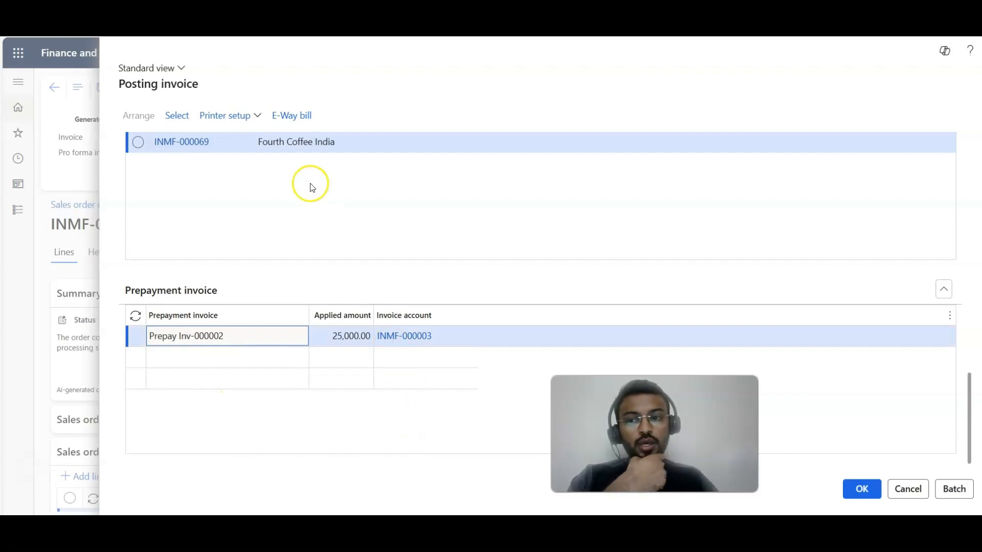
scroll(179, 177, "up", 3)
scroll(153, 332, "down", 3)
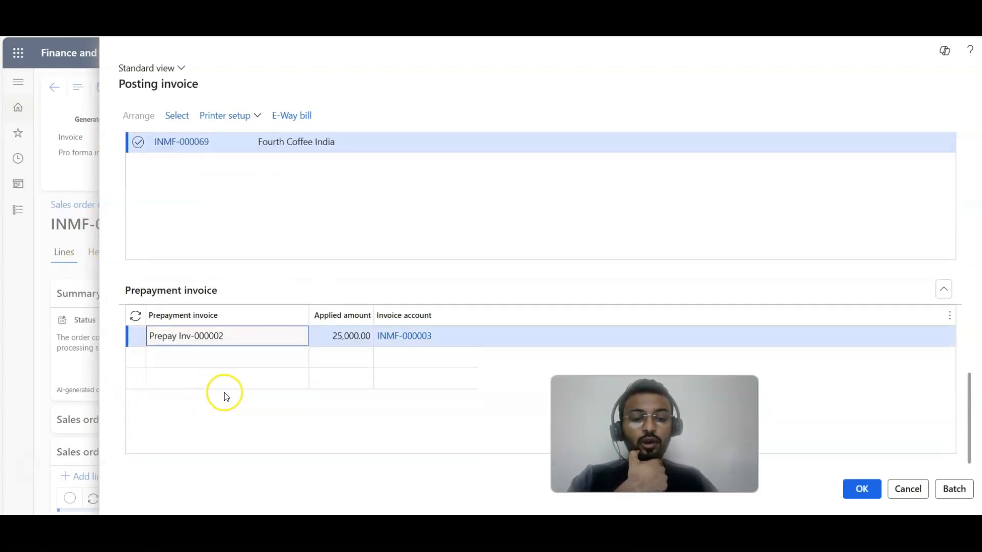
scroll(210, 197, "up", 2)
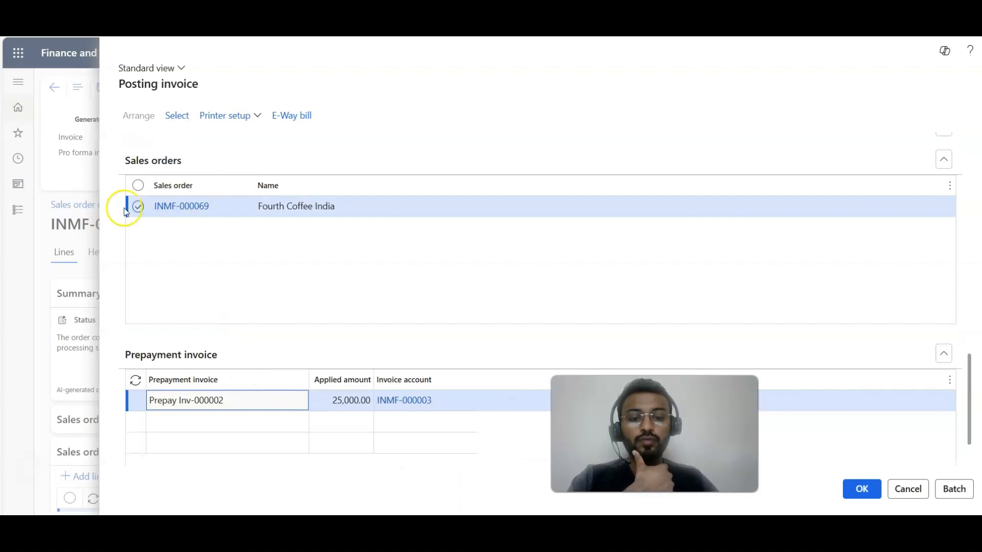
left_click(859, 488)
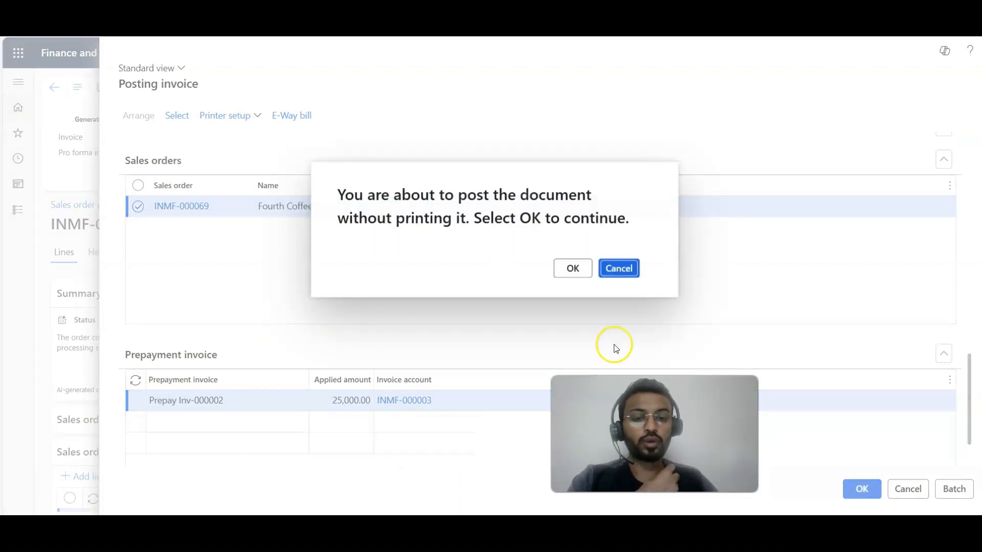
left_click(571, 274)
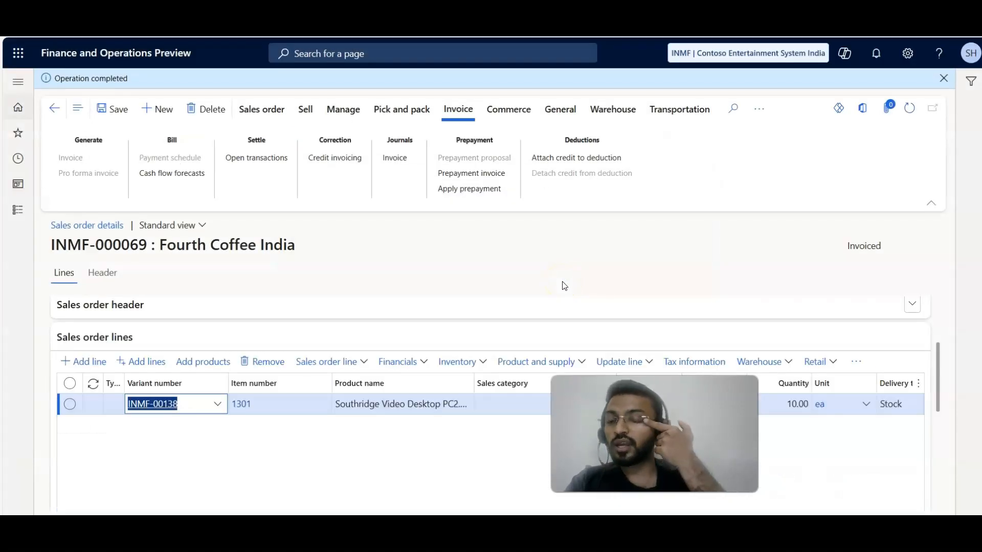
Open the voucher transactions of the posted sales invoice and examine the Trade Receivables - Domestic line
left_click(396, 156)
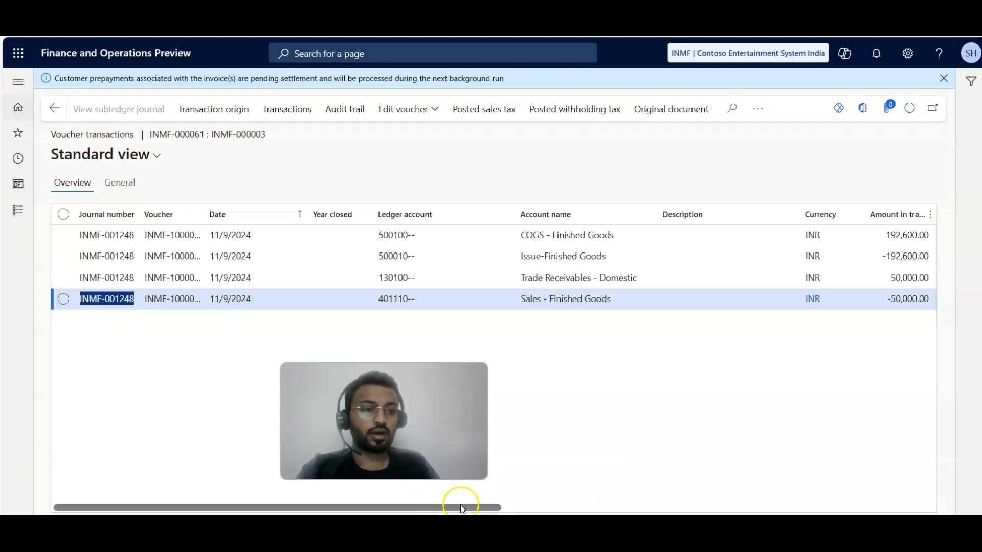
left_click(608, 279)
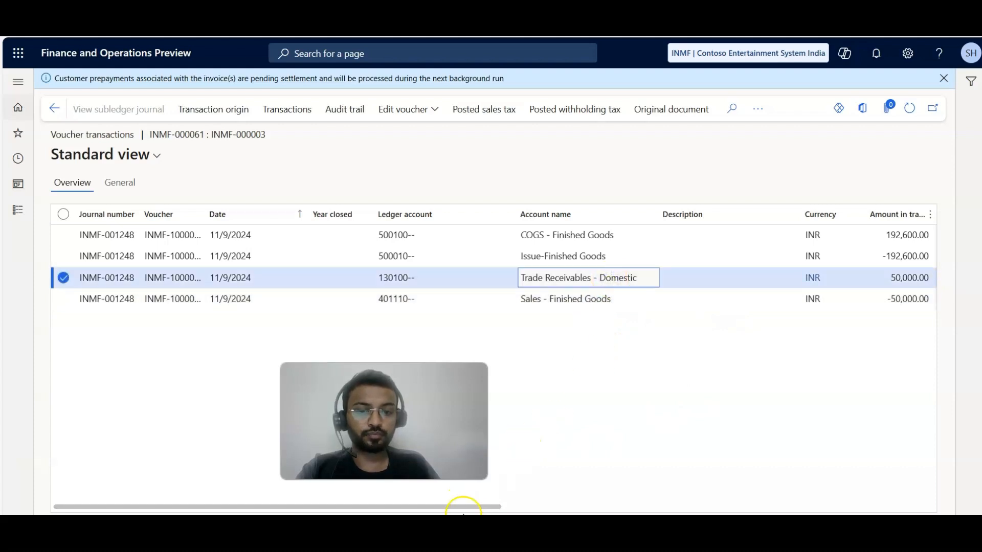
mouse_move(467, 506)
left_mouse_down()
mouse_move(923, 506)
mouse_move(473, 508)
left_mouse_up()
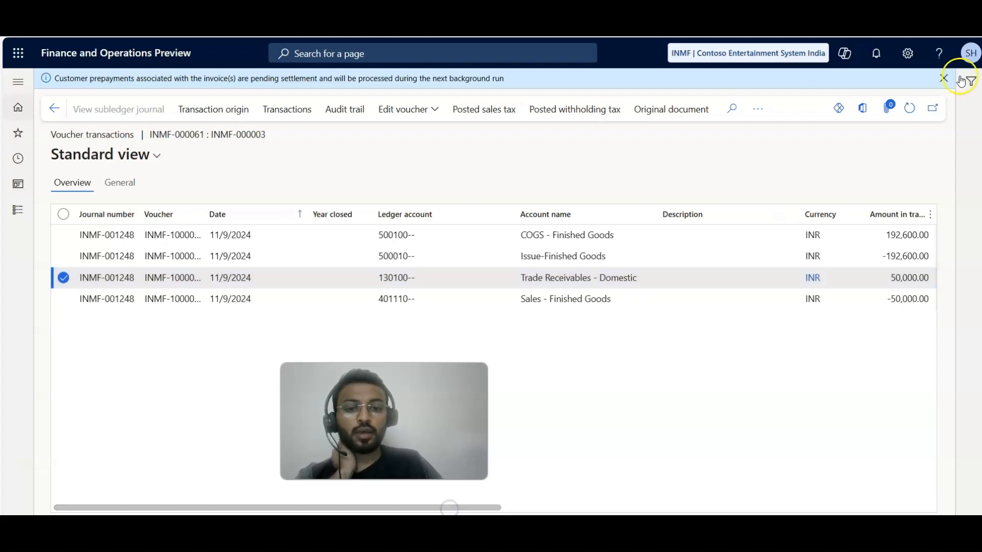
Open the customer transactions of Fourth Coffee India and examine the sales order, payment, prepayment reversal and prepayment invoice amounts
left_click(52, 111)
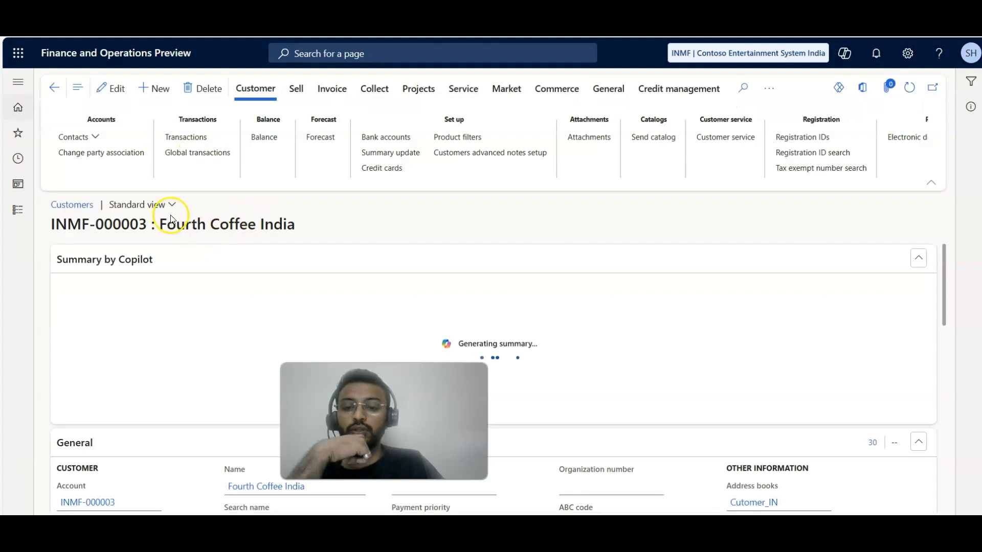
left_click(171, 299)
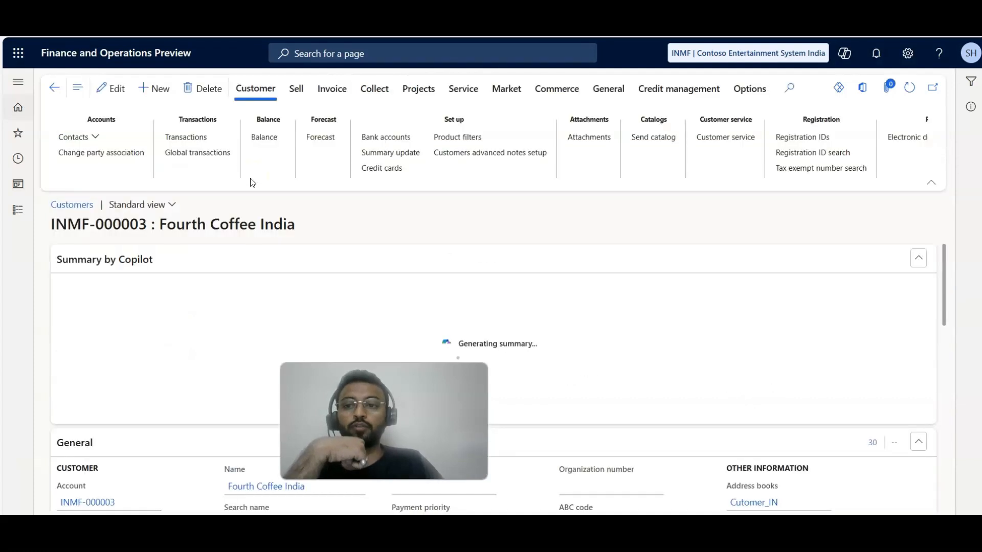
left_click(211, 143)
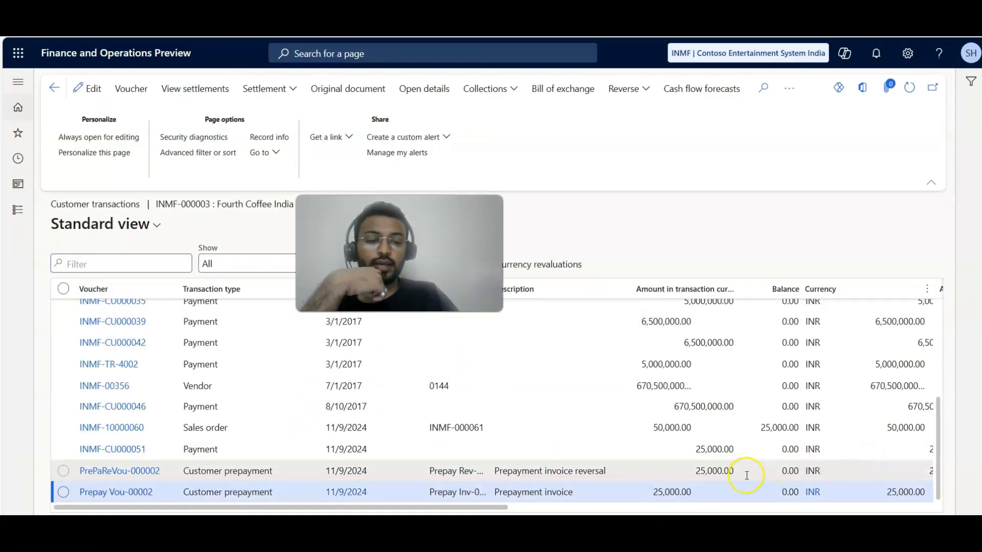
left_click(644, 421)
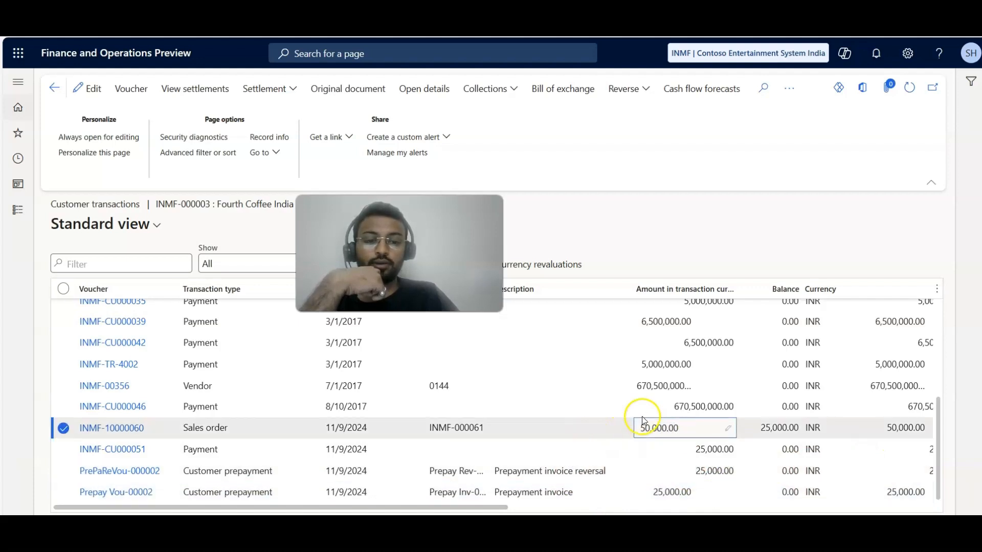
left_click_drag(695, 431, 449, 427)
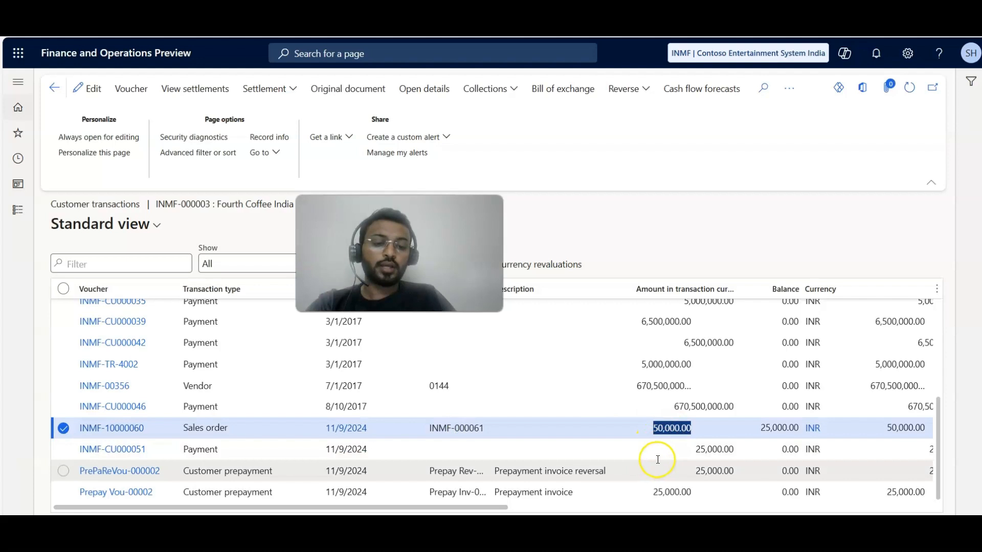
left_click(711, 451)
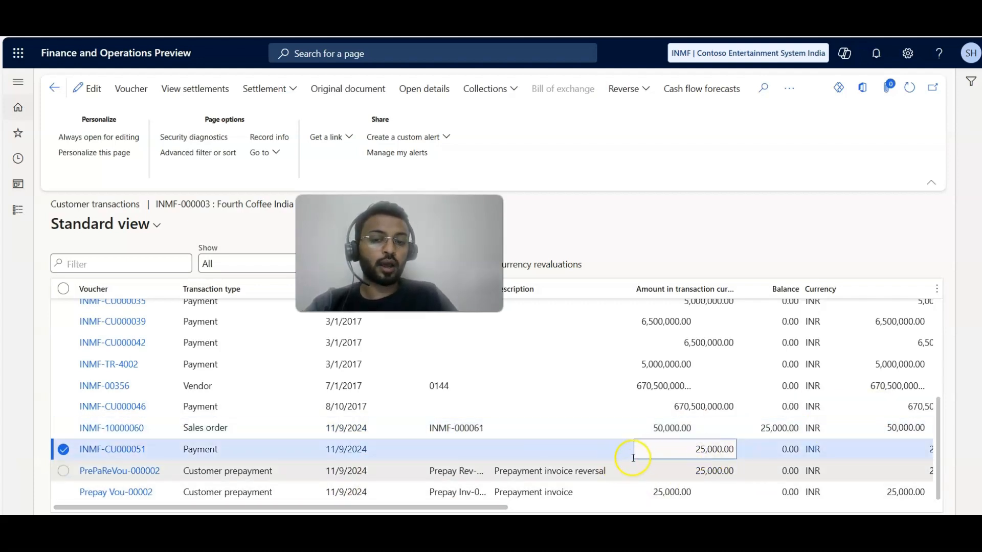
left_click(684, 471)
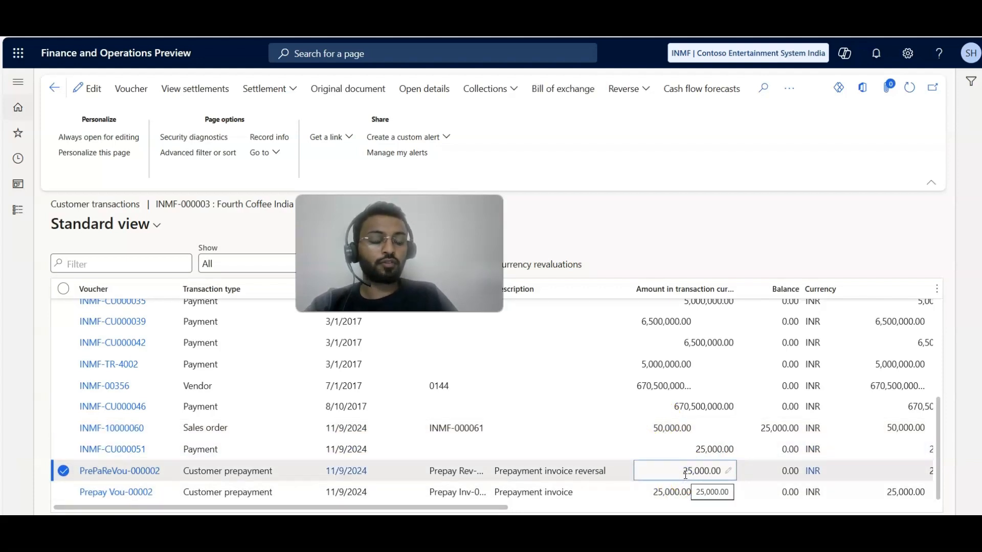
left_click(657, 493)
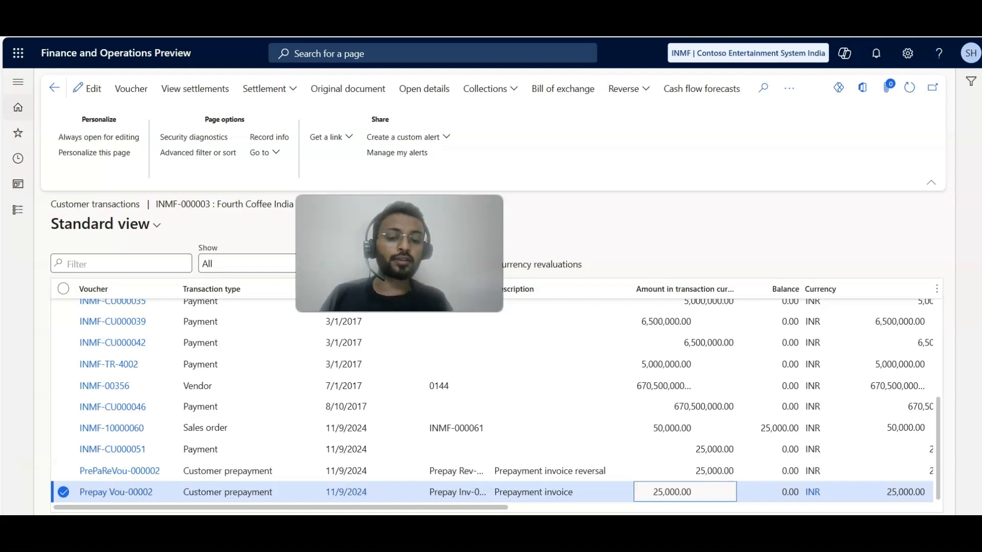
Open the prepayment invoice reversal's voucher and examine its Customer Advance Account and Trade Receivables - Domestic postings
left_click(579, 471)
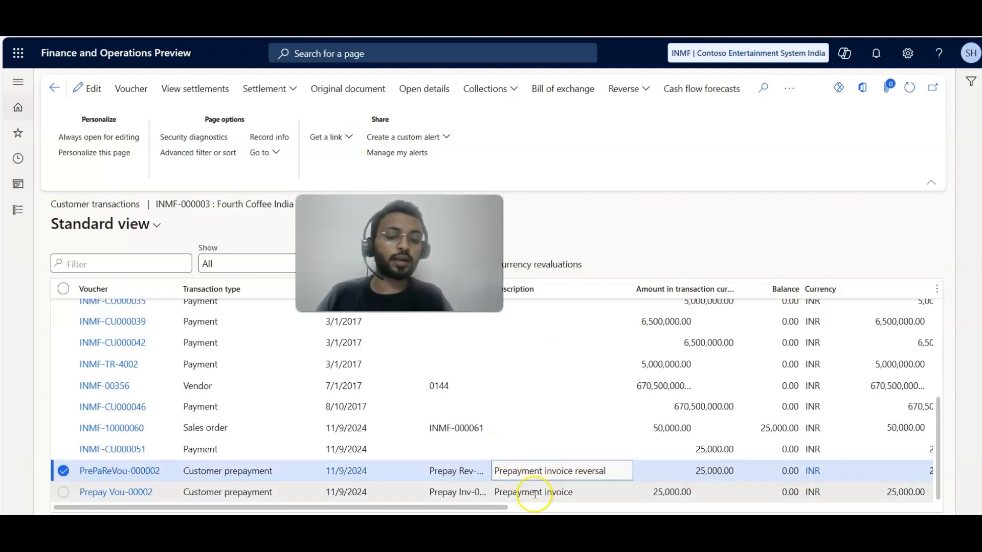
left_click(136, 90)
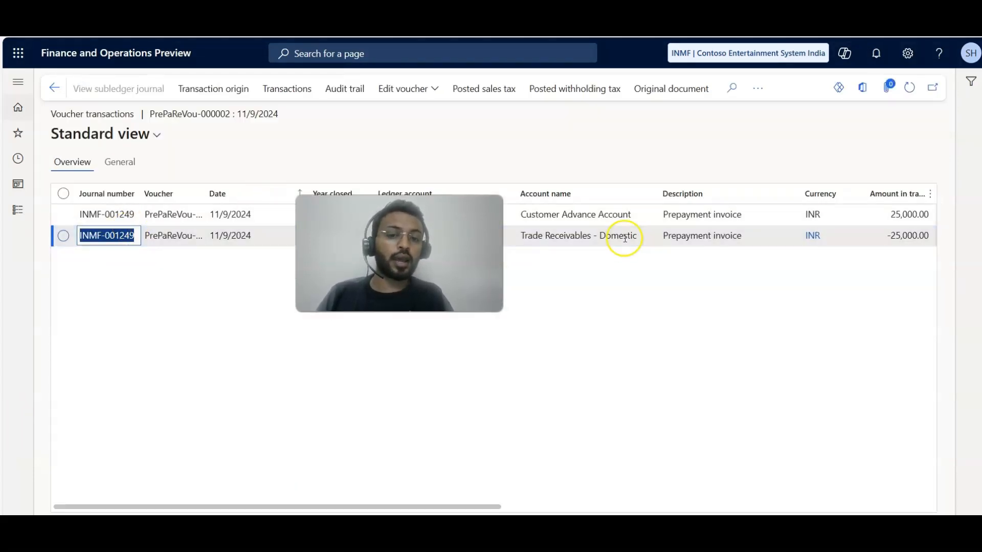
left_click_drag(556, 214, 772, 203)
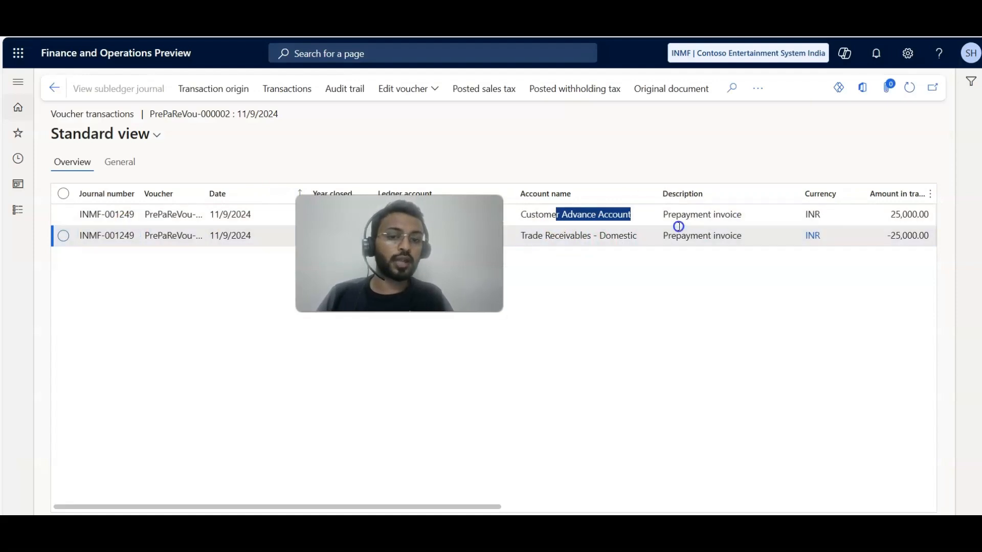
left_click(590, 216)
double_click(590, 216)
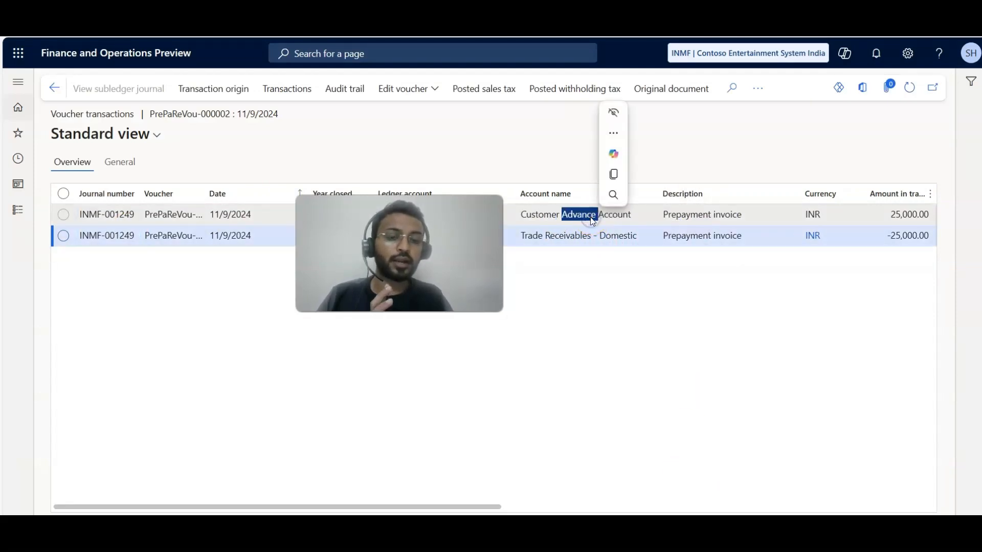
left_click(913, 217)
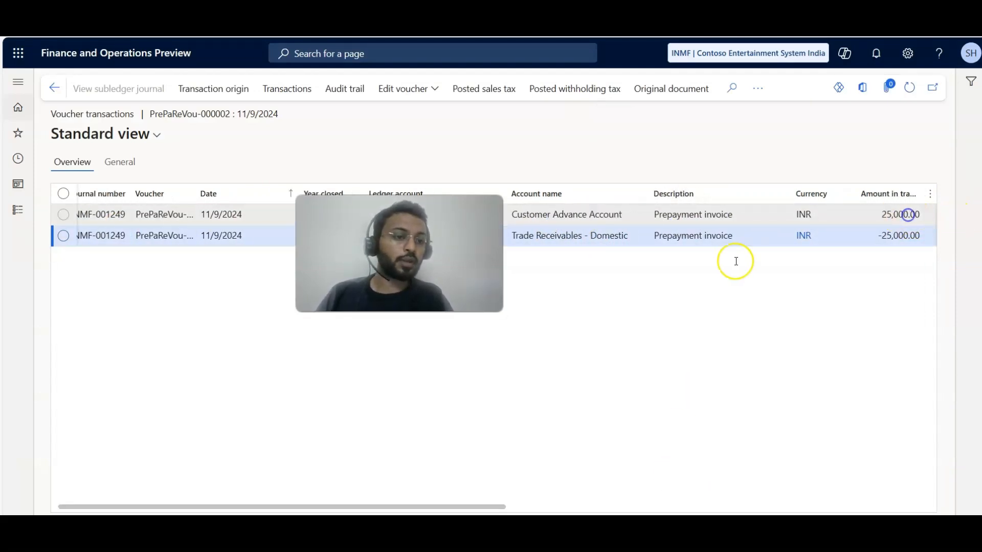
left_click(631, 239)
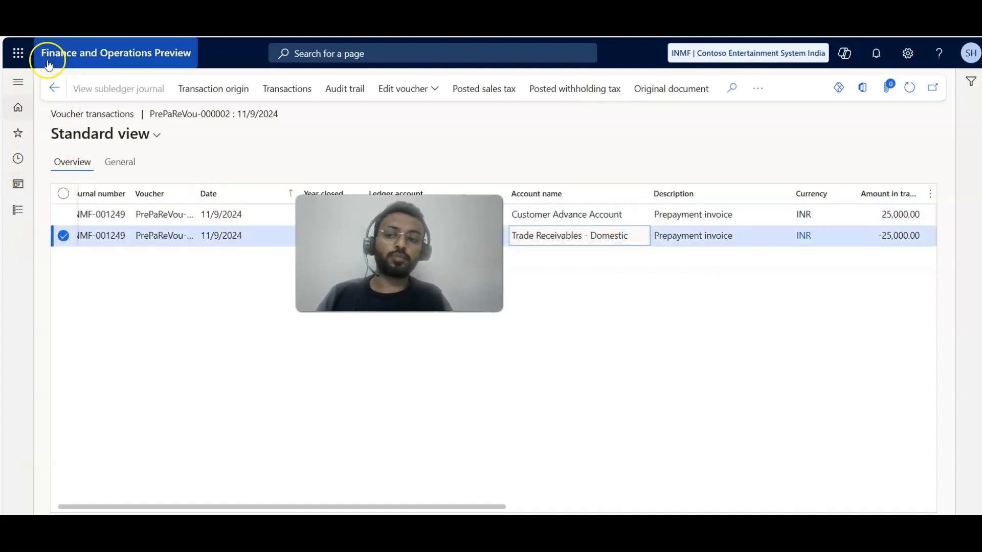
Leave the reversal voucher, open the sales order transaction's voucher and examine its ledger postings and posting types
left_click_drag(398, 505, 521, 503)
left_click(51, 88)
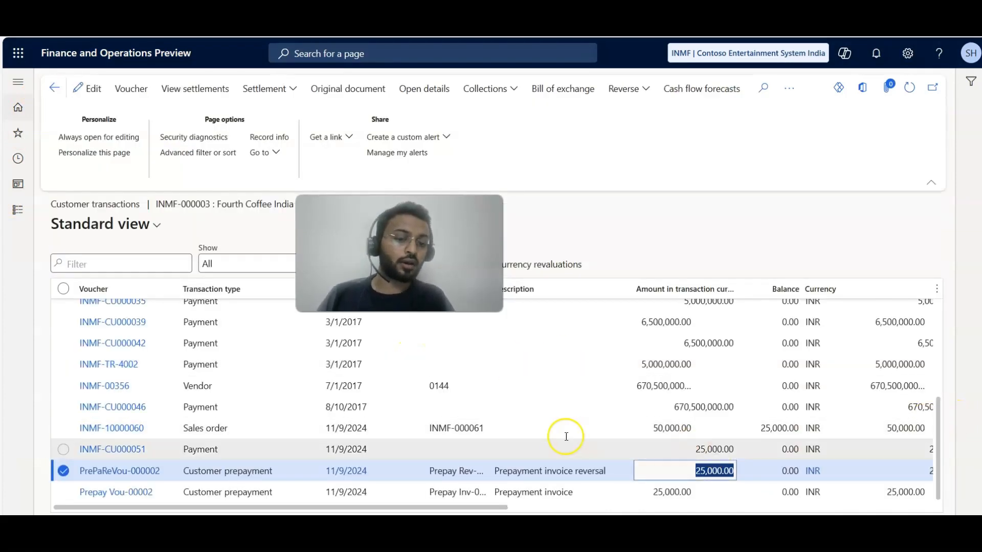
left_click(645, 426)
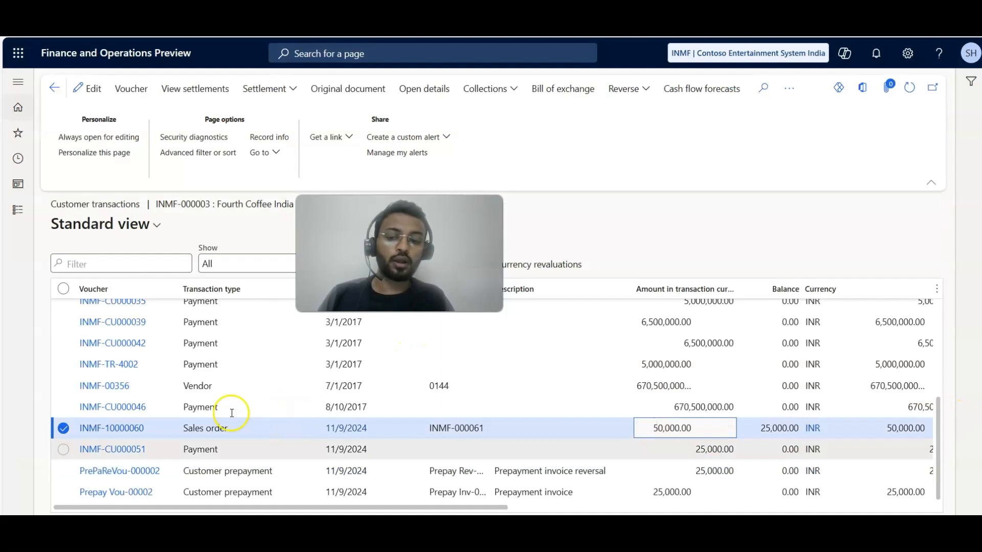
left_click(132, 90)
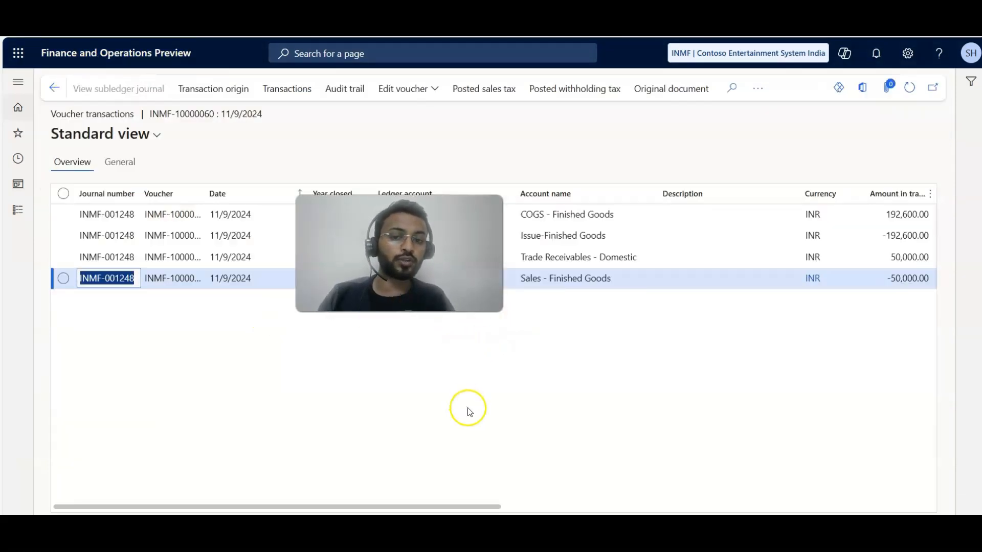
left_click_drag(468, 506, 679, 508)
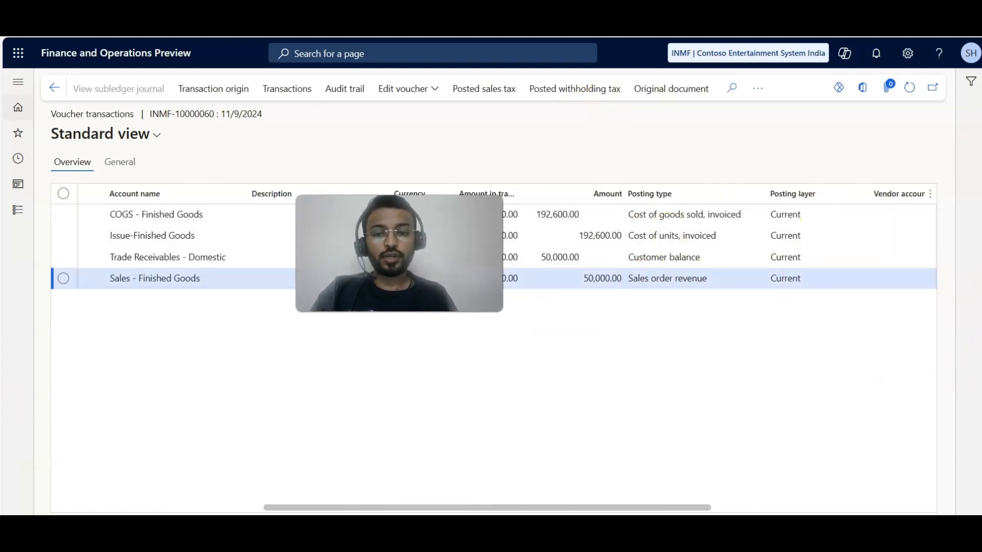
left_click(294, 176)
key("Escape")
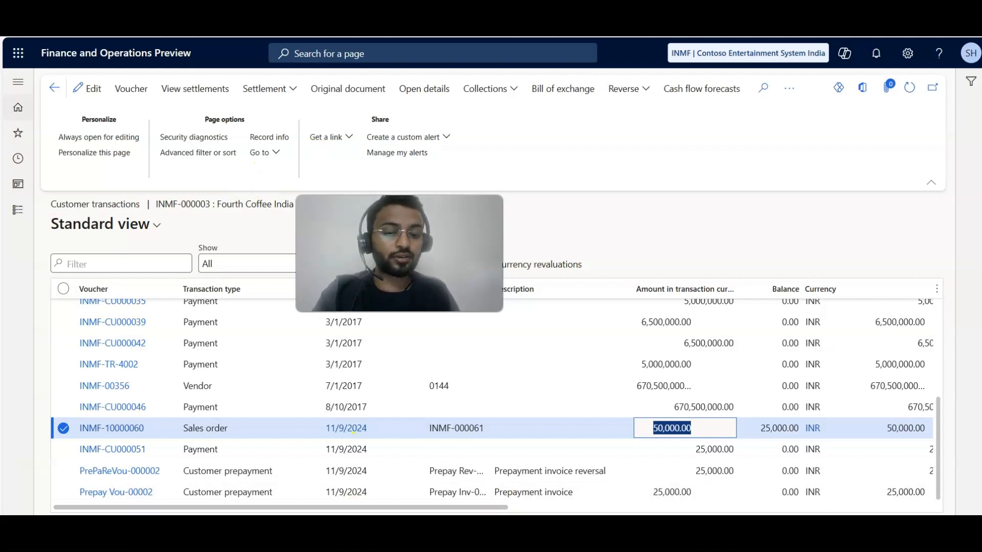
Open the voucher of the 11/9/2024 payment and examine its Trade Receivables - Domestic and Bank Account - INR postings
left_click(725, 458)
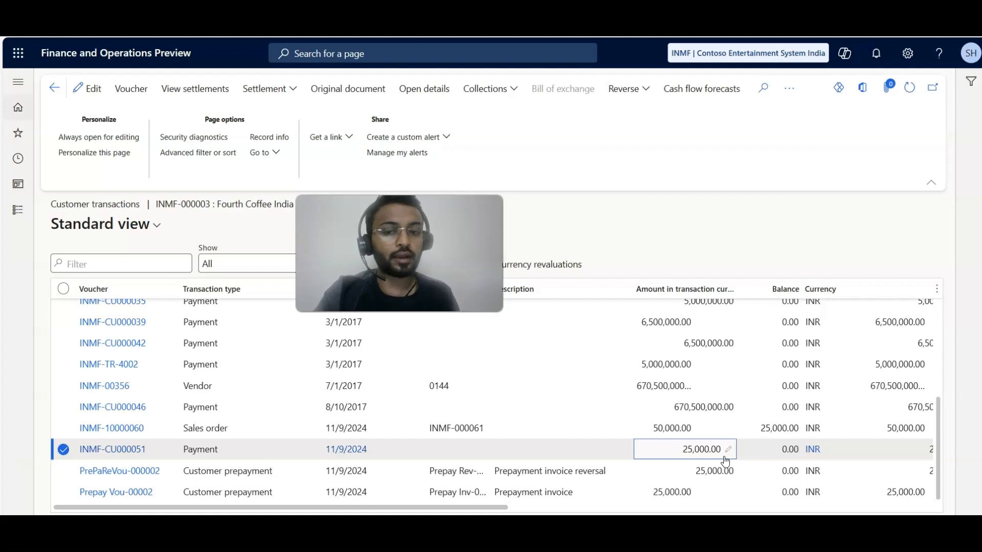
left_click(131, 89)
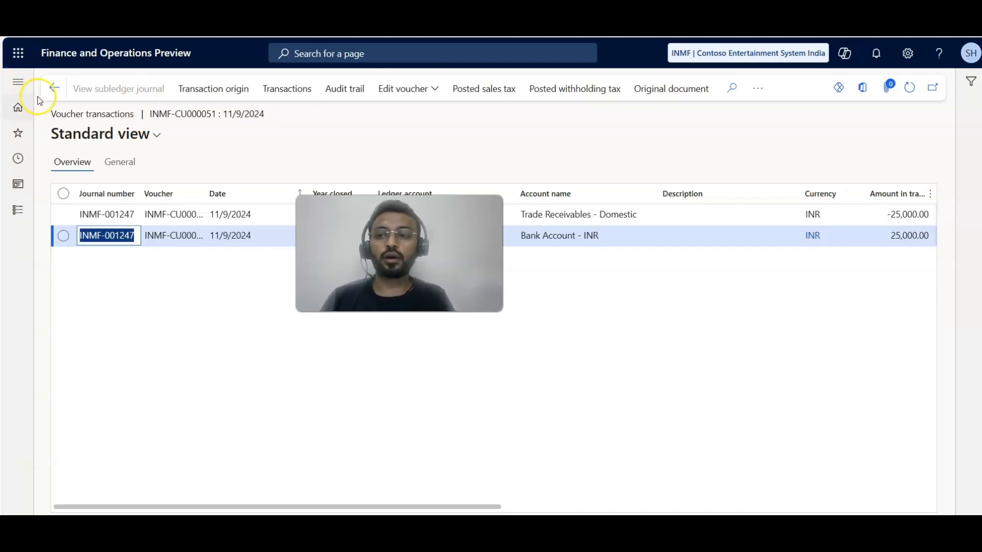
left_click(53, 92)
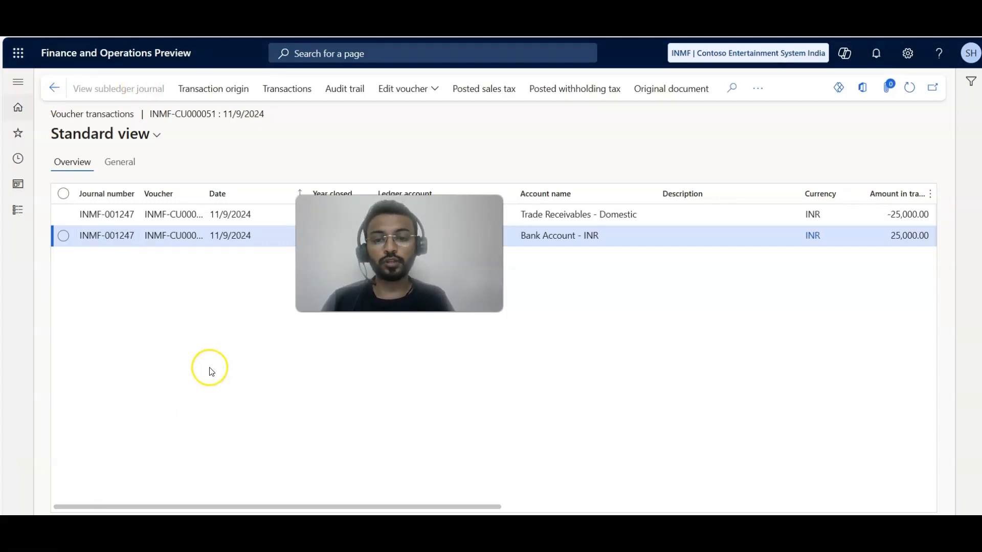